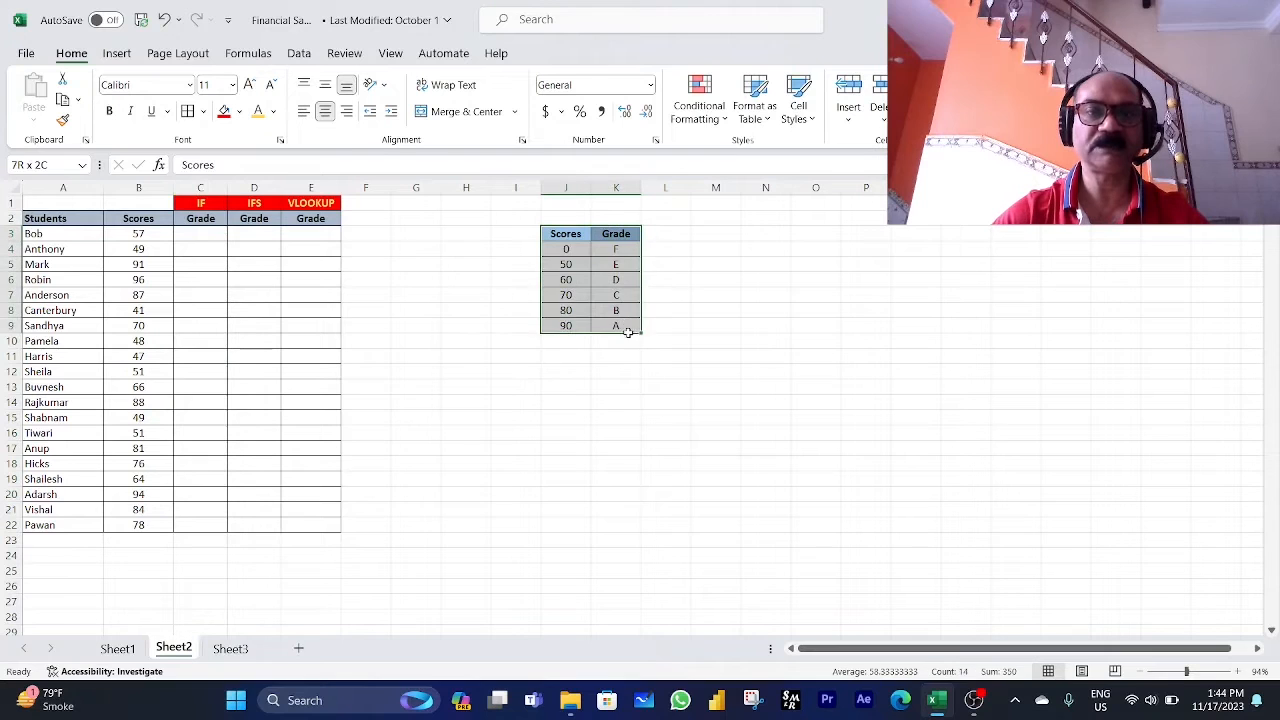
# - Examine the score thresholds and letter grades in the J3:K9 lookup table against the students' Scores column and the empty Grade cells
pyautogui.click(138, 243)
pyautogui.moveTo(565, 249); pyautogui.dragTo(568, 262)
pyautogui.click(623, 249)
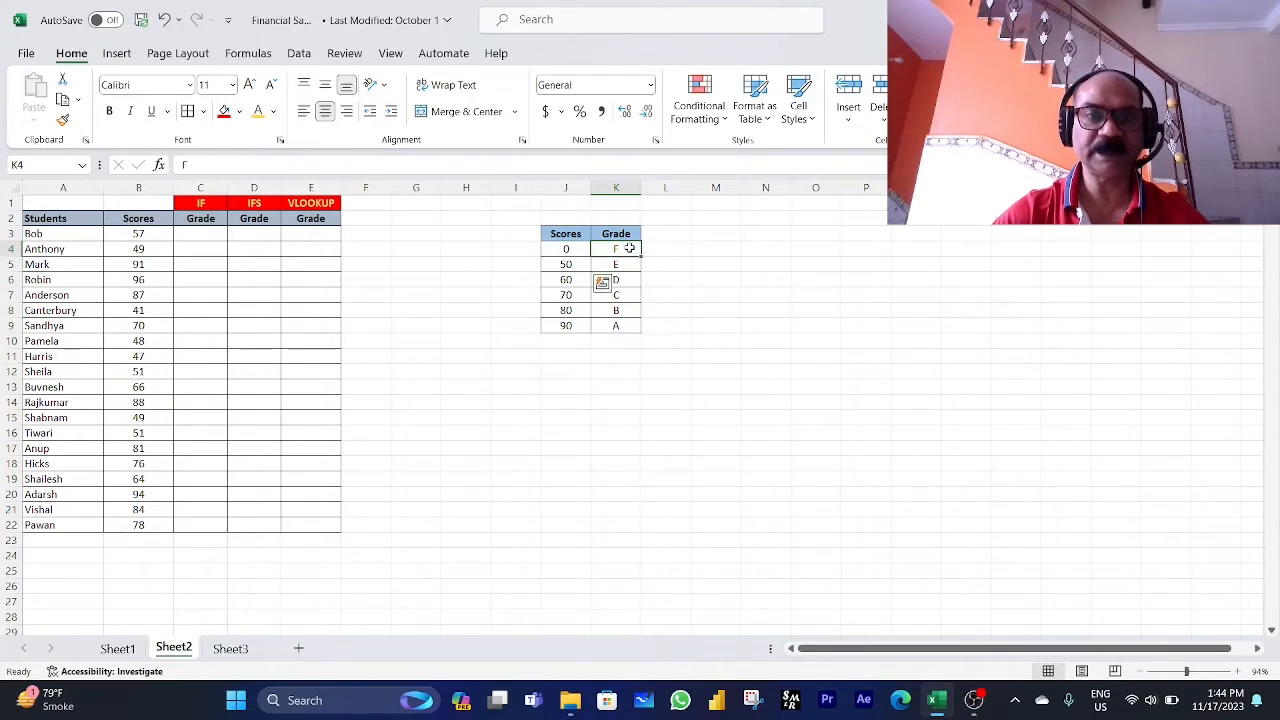
pyautogui.click(573, 267)
pyautogui.moveTo(574, 271); pyautogui.dragTo(572, 280)
pyautogui.click(602, 266)
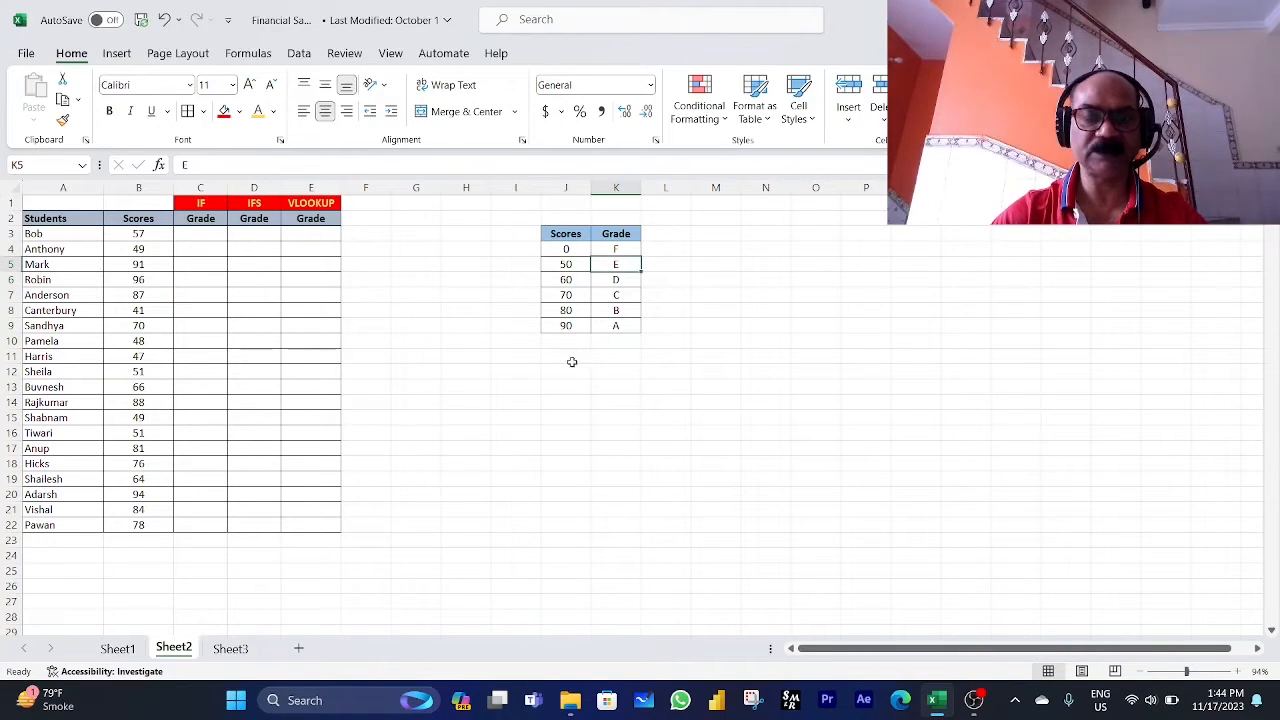
pyautogui.click(201, 233)
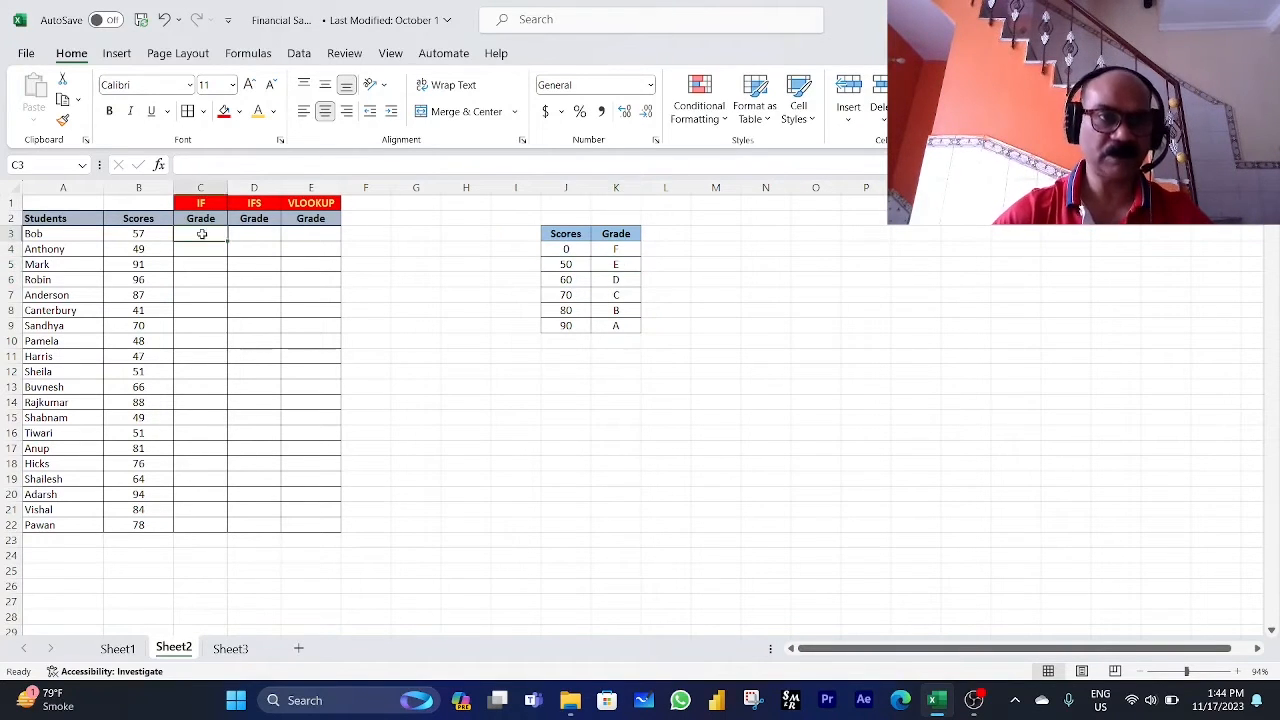
pyautogui.moveTo(140, 203); pyautogui.dragTo(121, 549)
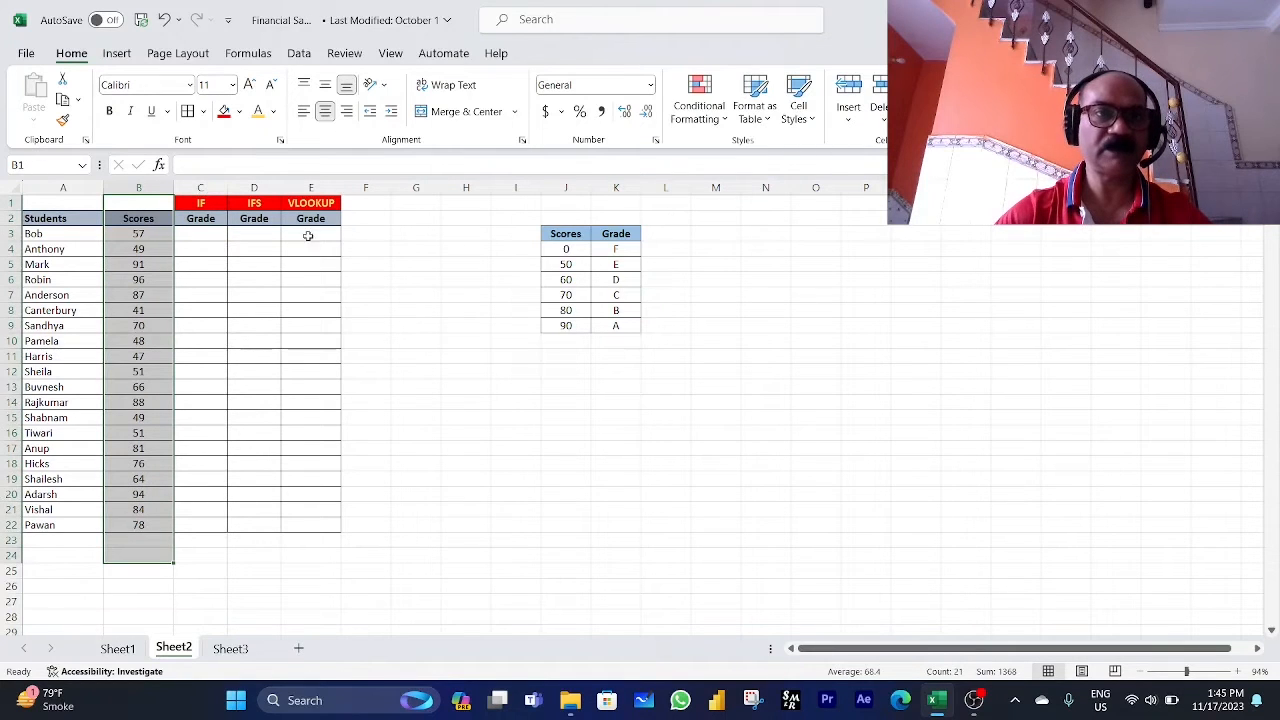
pyautogui.moveTo(210, 234); pyautogui.dragTo(203, 517)
pyautogui.click(123, 249)
pyautogui.click(135, 236)
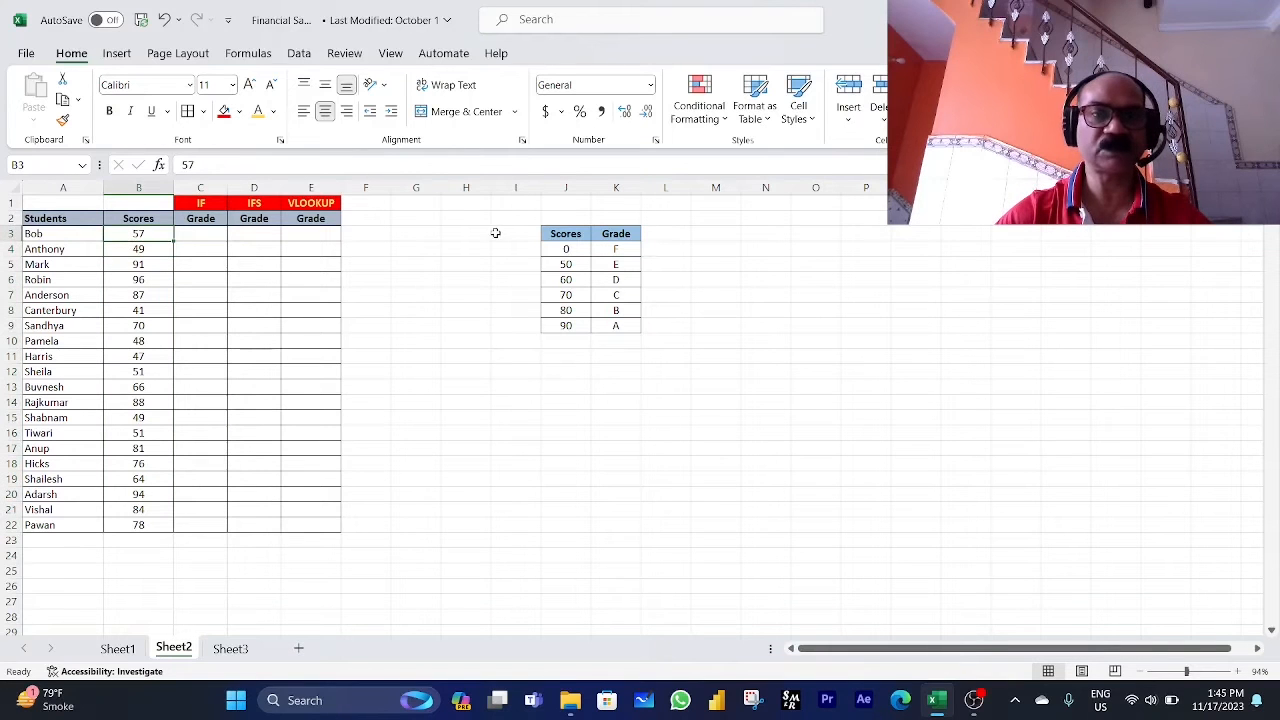
pyautogui.click(565, 234)
pyautogui.hotkey('ctrl', 'a')
pyautogui.moveTo(567, 237); pyautogui.dragTo(565, 325)
pyautogui.moveTo(614, 236); pyautogui.dragTo(614, 325)
pyautogui.click(631, 282)
pyautogui.moveTo(198, 231); pyautogui.dragTo(177, 524)
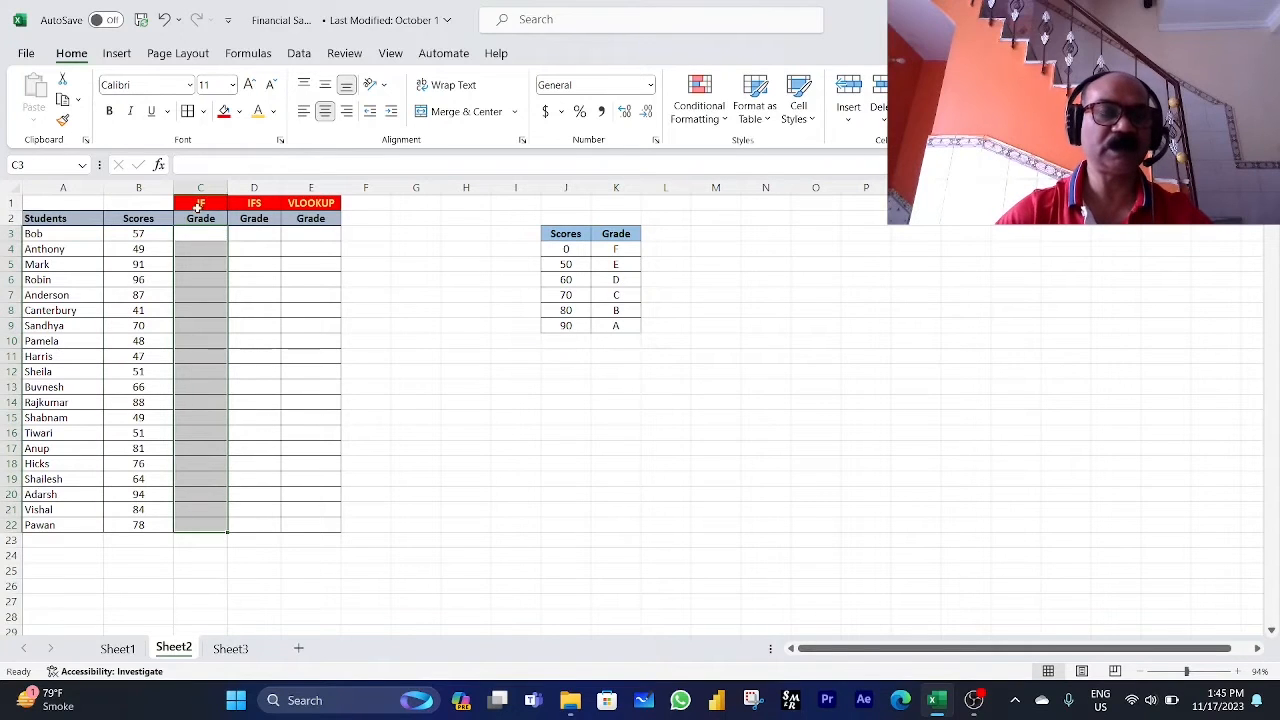
# - Review the empty Grade columns C to E and their IF, IFS and VLOOKUP headings
pyautogui.click(197, 182)
pyautogui.click(200, 234)
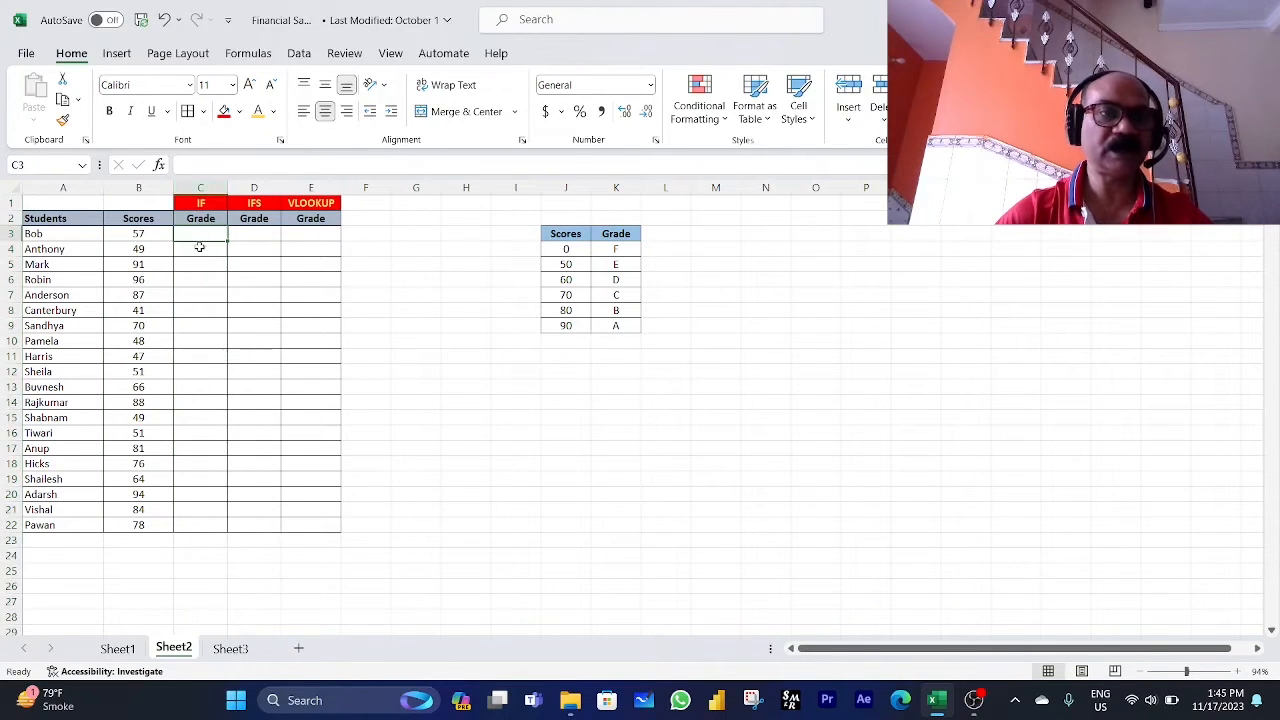
pyautogui.click(254, 187)
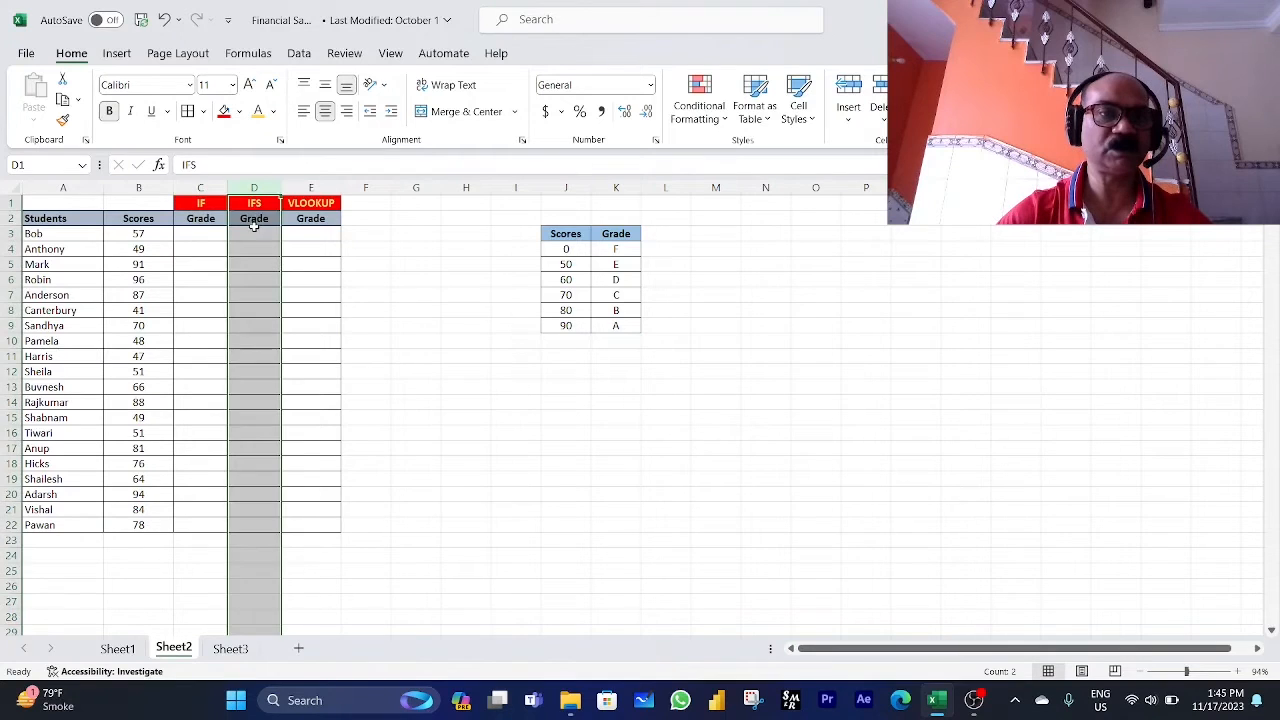
pyautogui.click(254, 231)
pyautogui.click(310, 187)
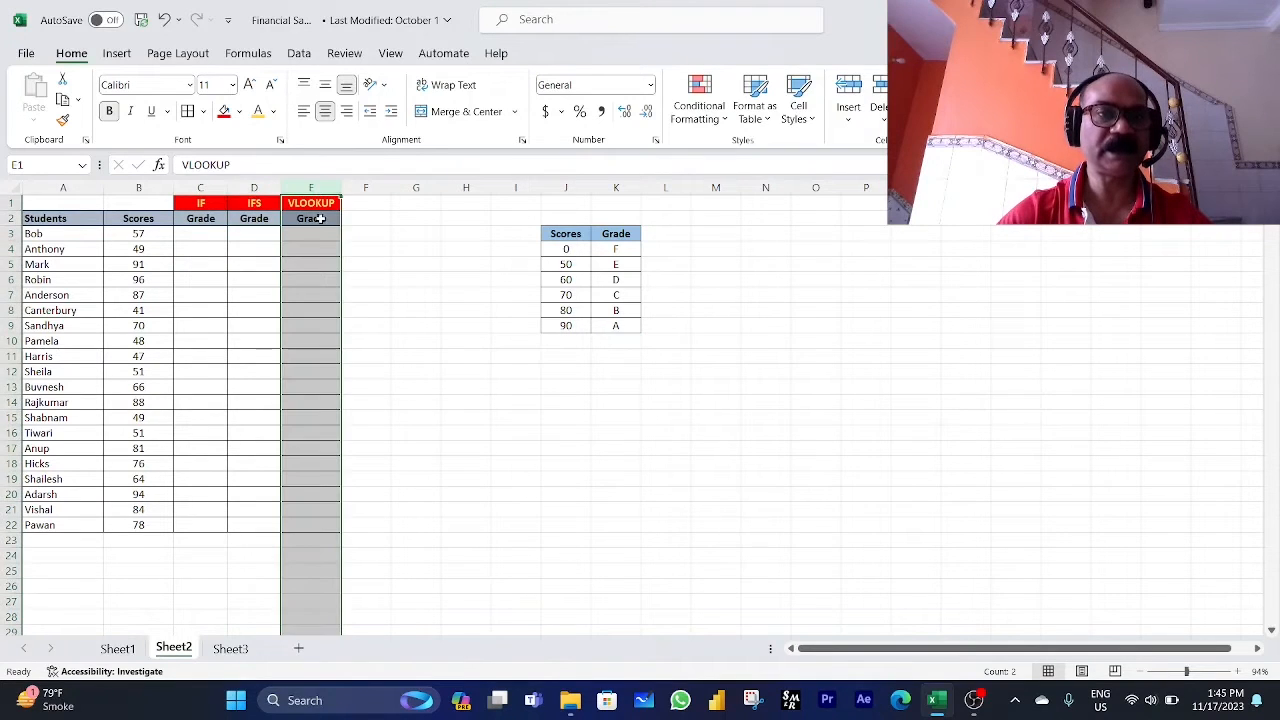
pyautogui.click(317, 235)
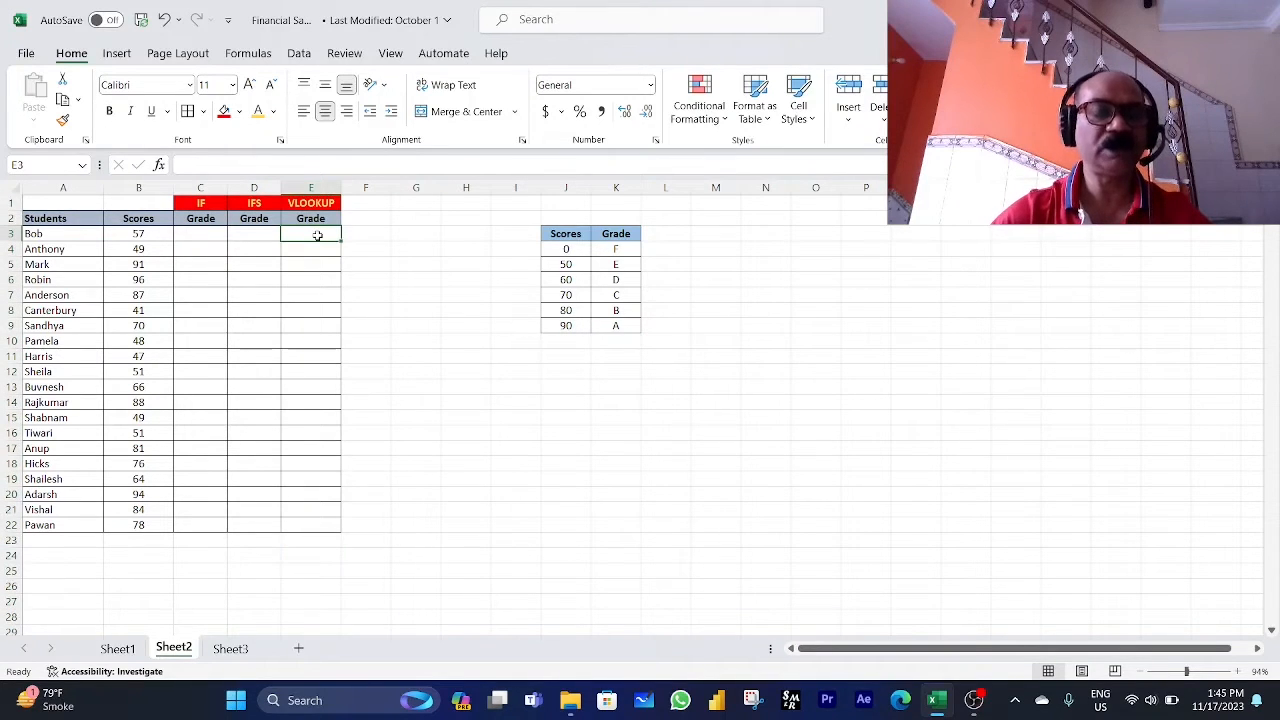
pyautogui.moveTo(182, 218); pyautogui.dragTo(299, 199)
pyautogui.click(220, 249)
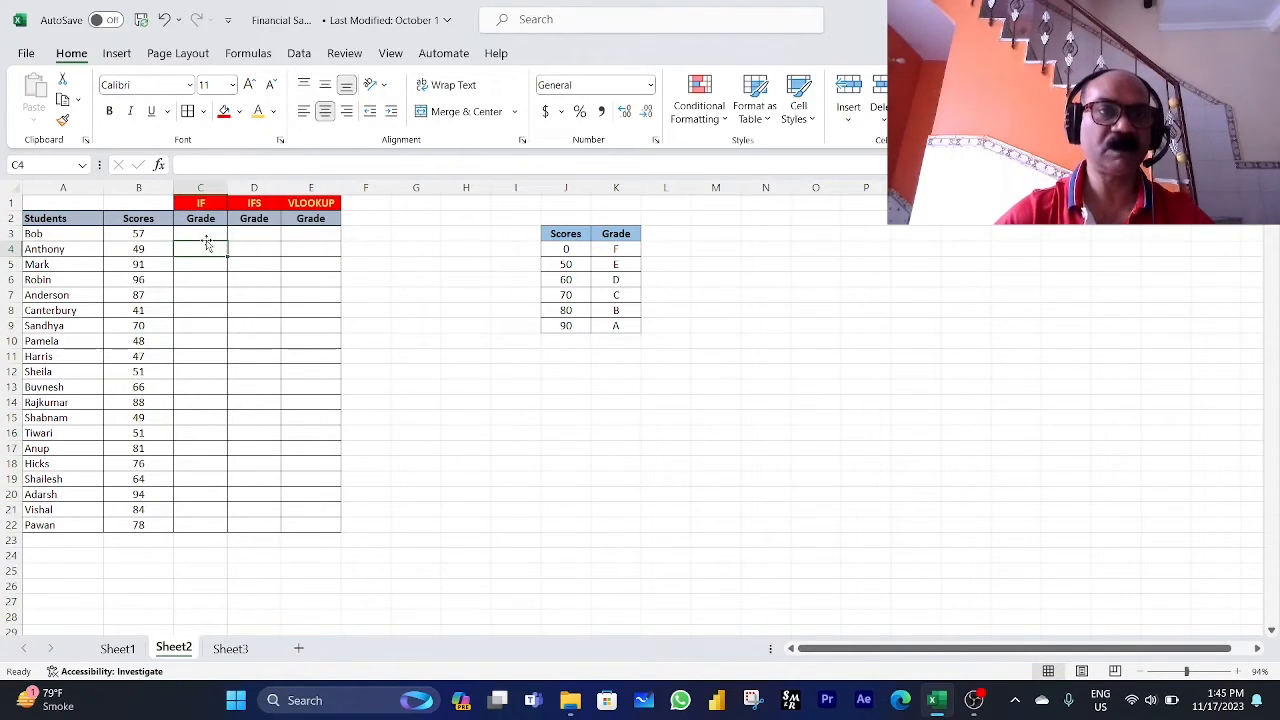
pyautogui.click(201, 188)
pyautogui.click(193, 204)
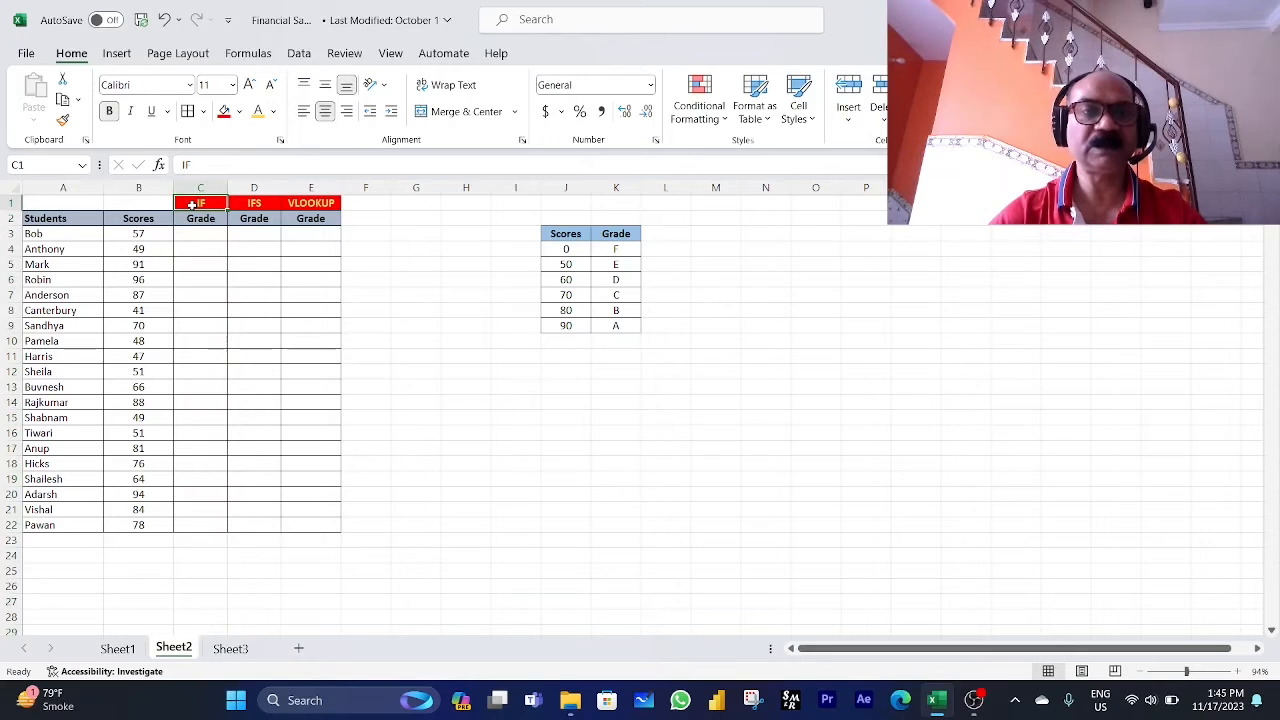
pyautogui.click(257, 202)
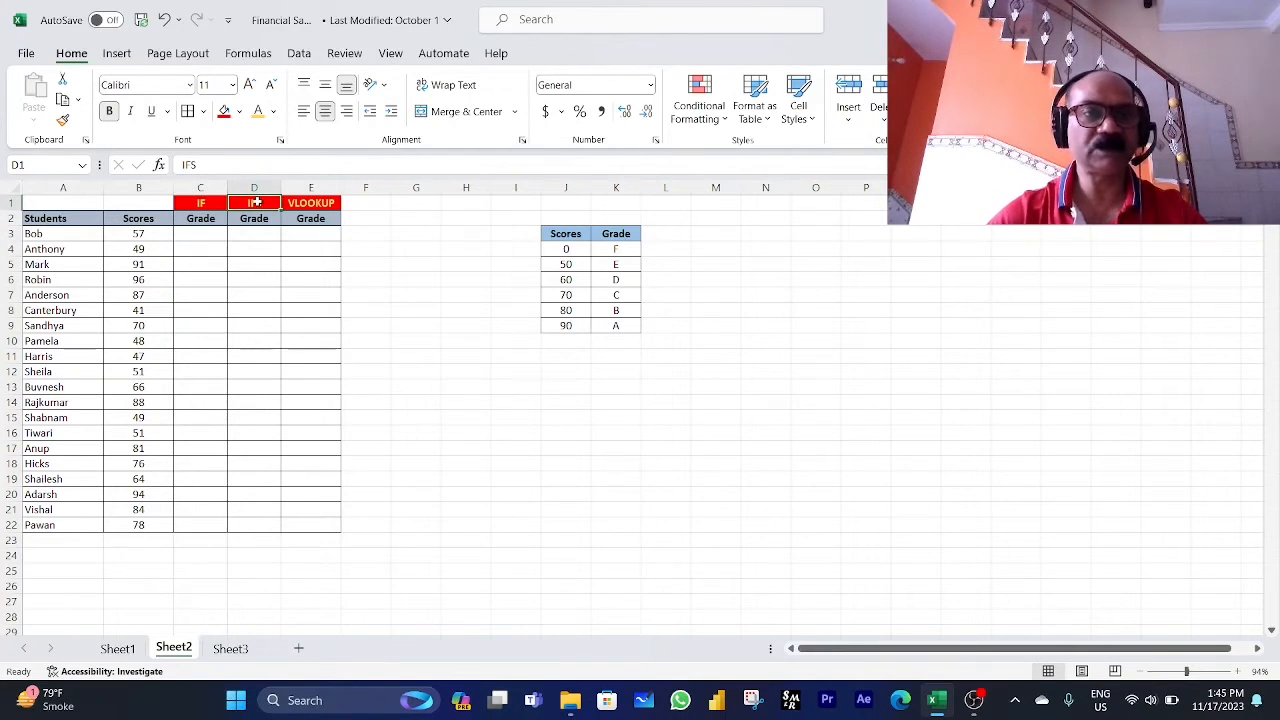
pyautogui.moveTo(178, 203); pyautogui.dragTo(239, 203)
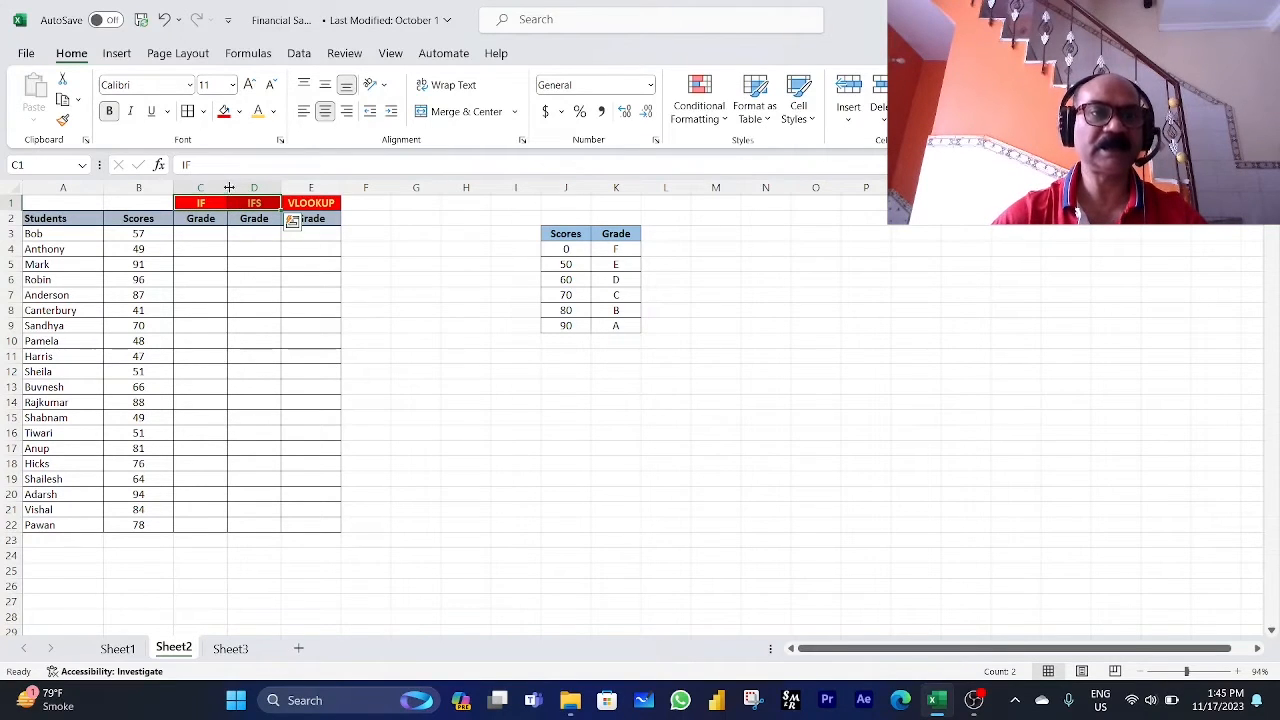
pyautogui.click(319, 201)
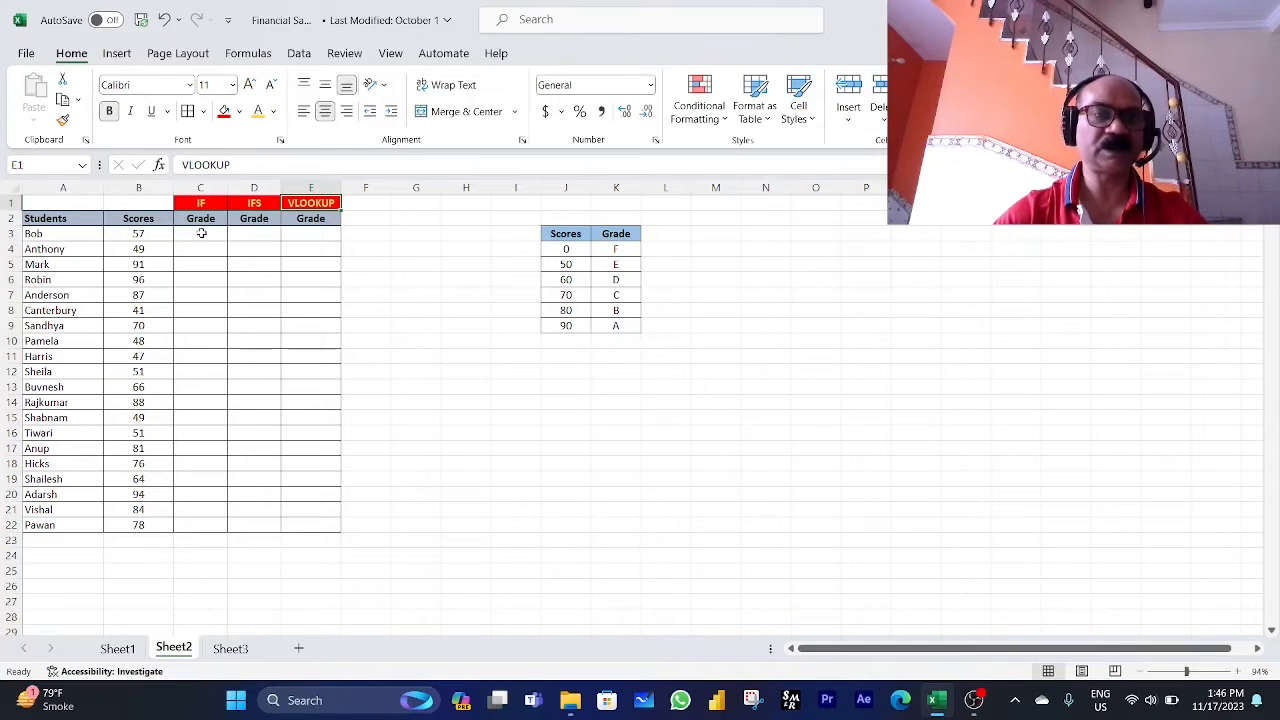
pyautogui.click(203, 188)
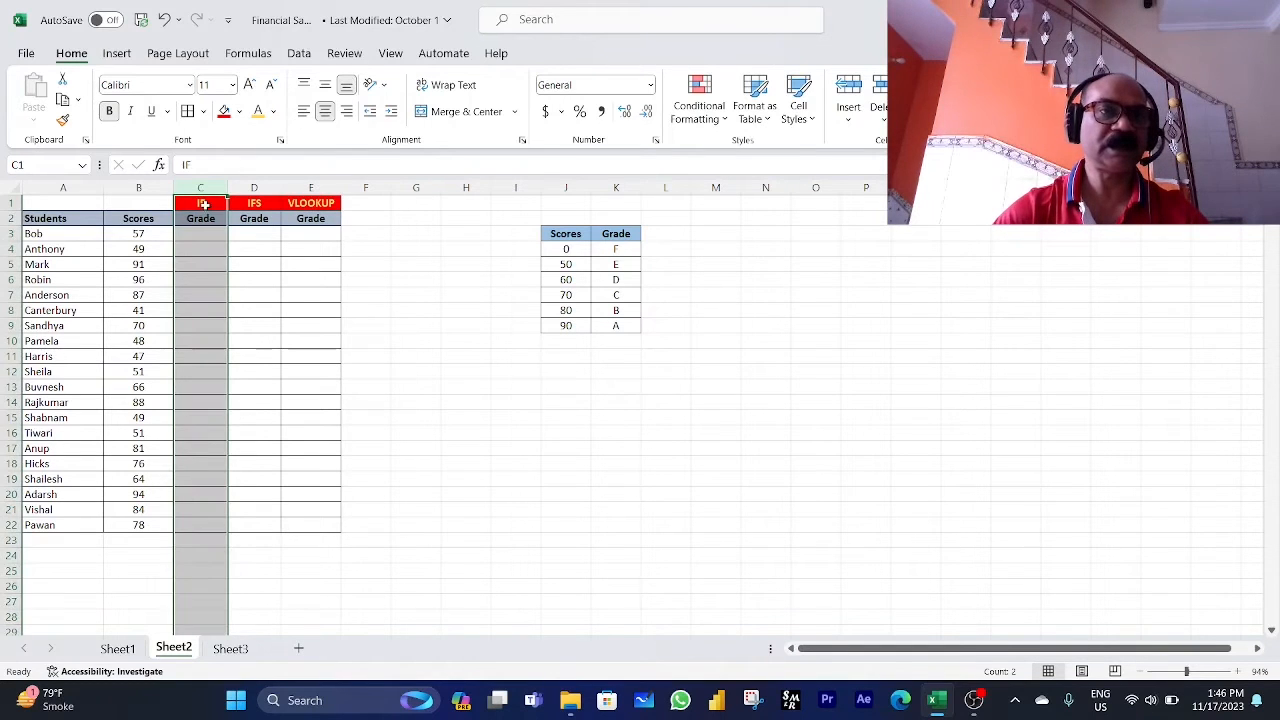
pyautogui.click(203, 204)
# - Begin an IF formula in C3 that tests B3<$J$5 and returns $K$4 when true
pyautogui.click(210, 236)
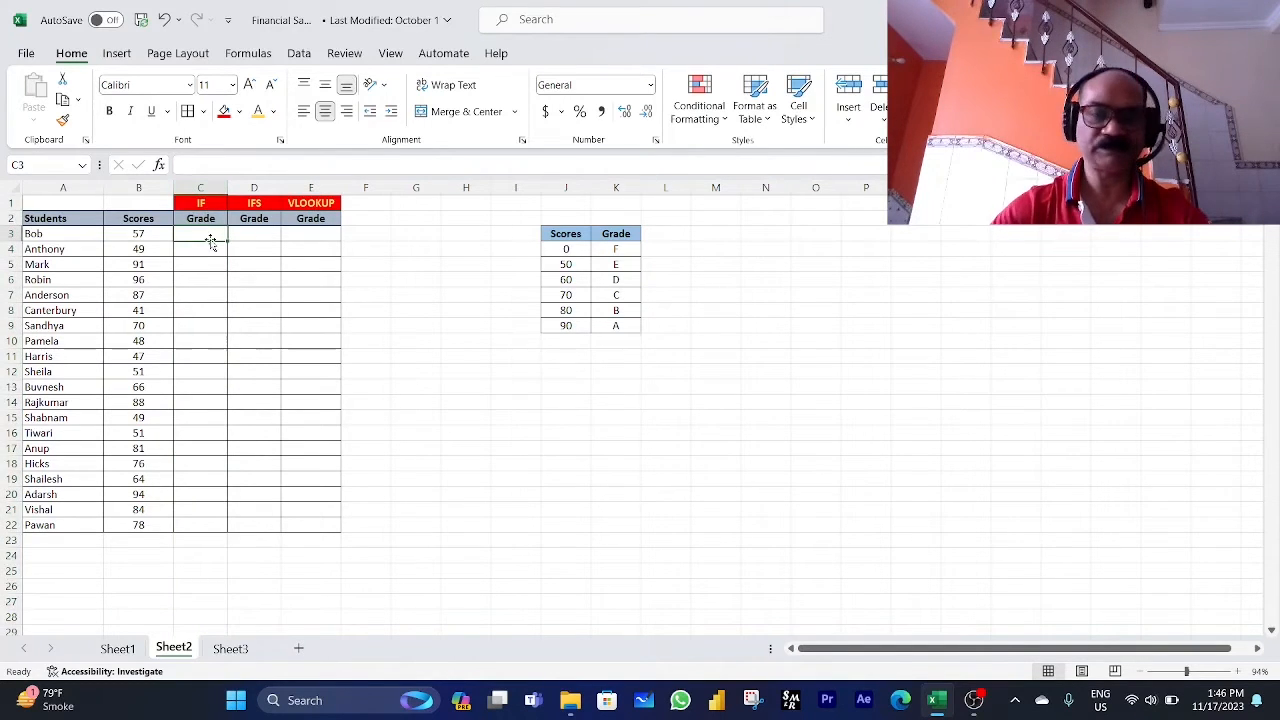
pyautogui.write('=')
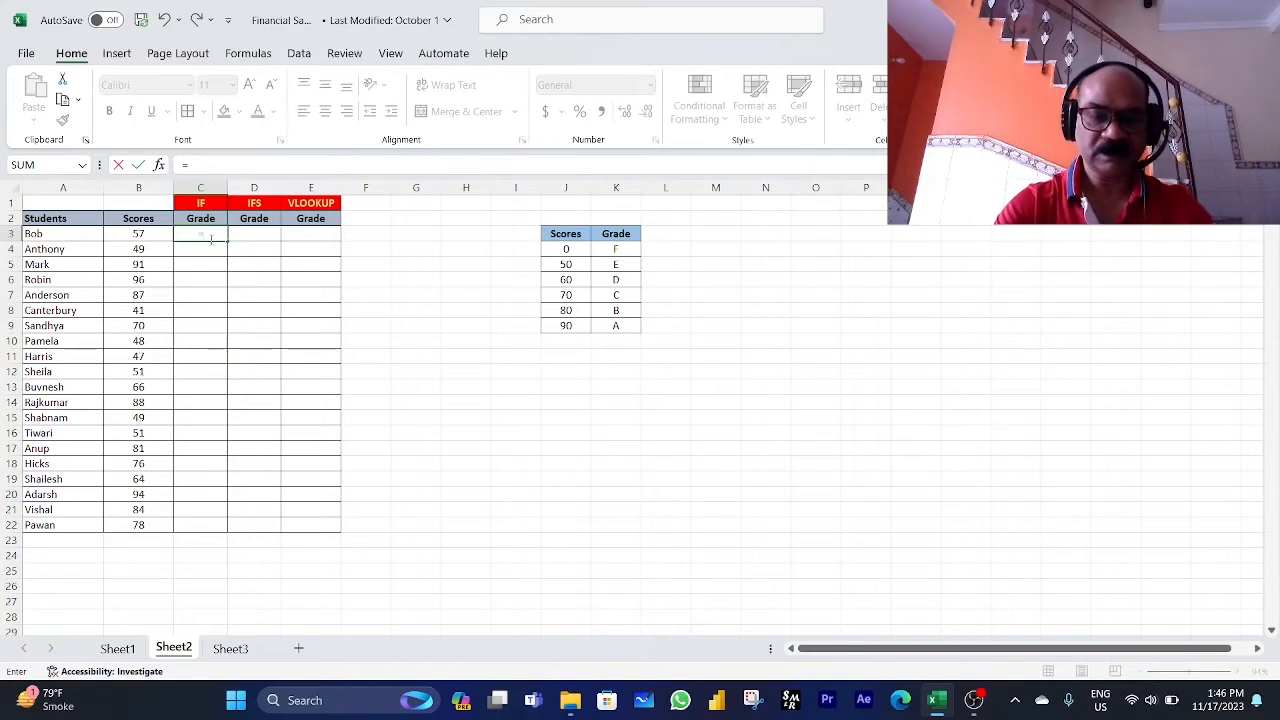
pyautogui.write('IF(')
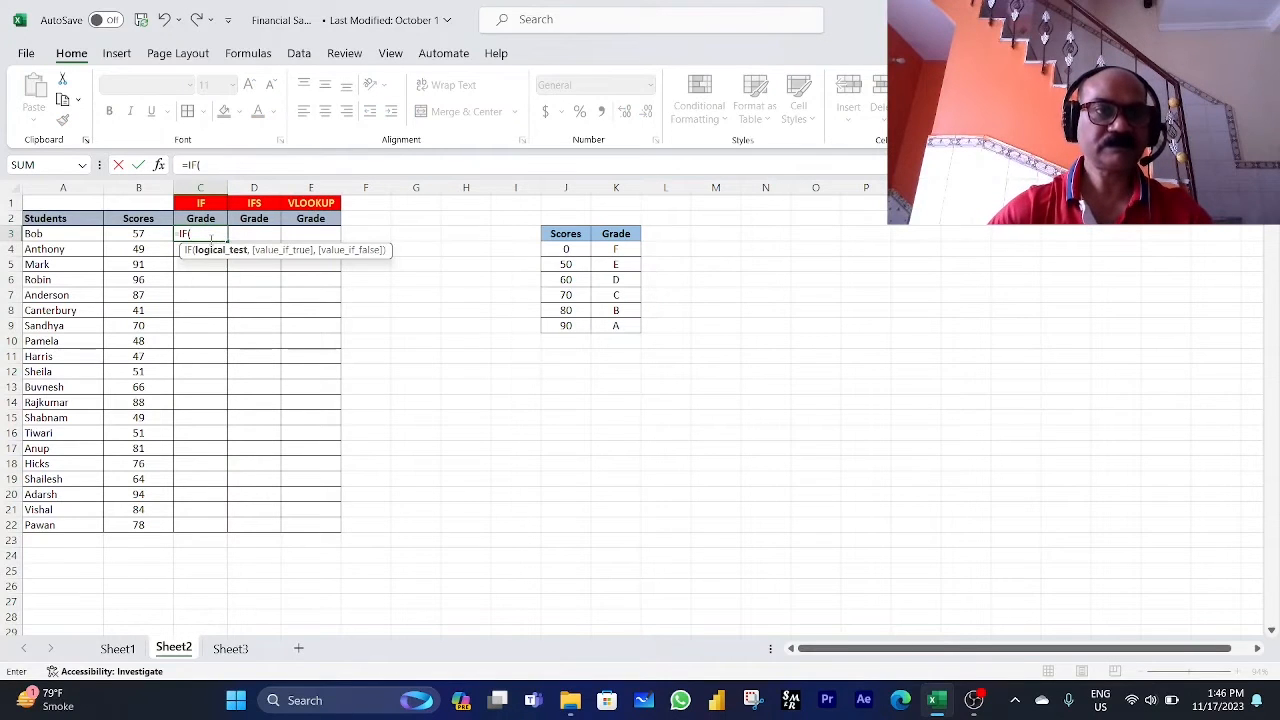
pyautogui.click(150, 233)
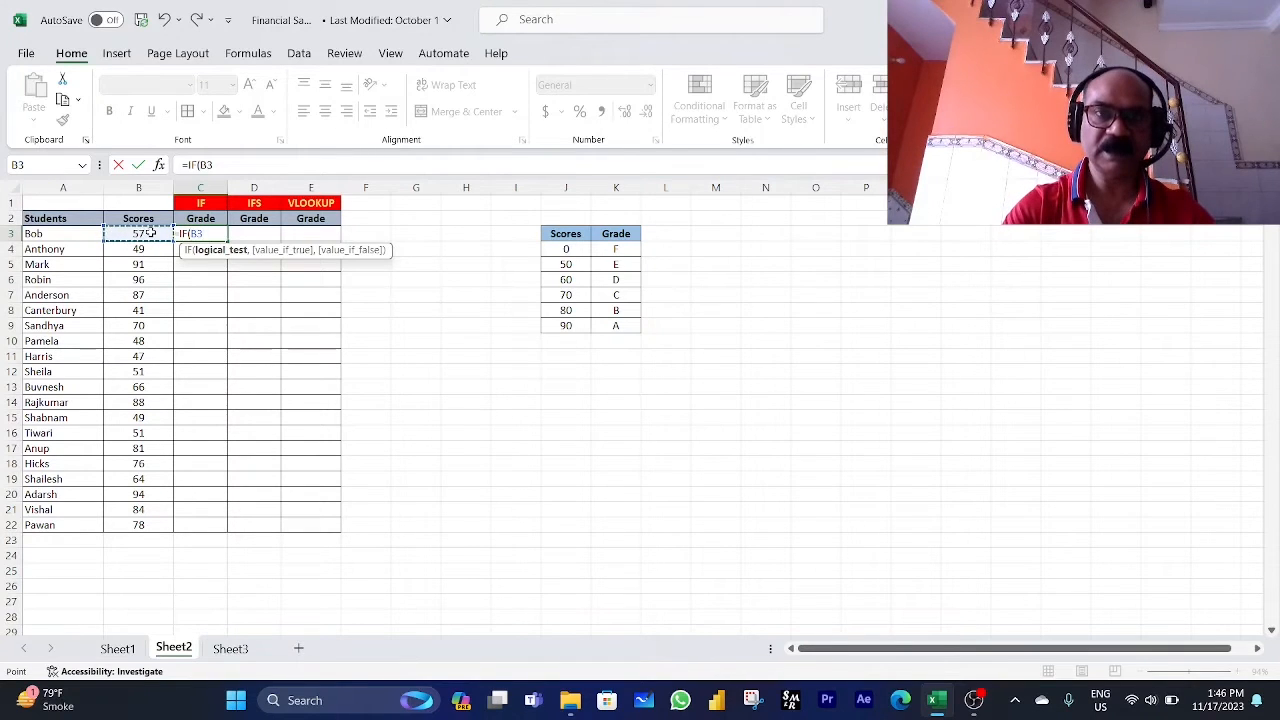
pyautogui.write('<')
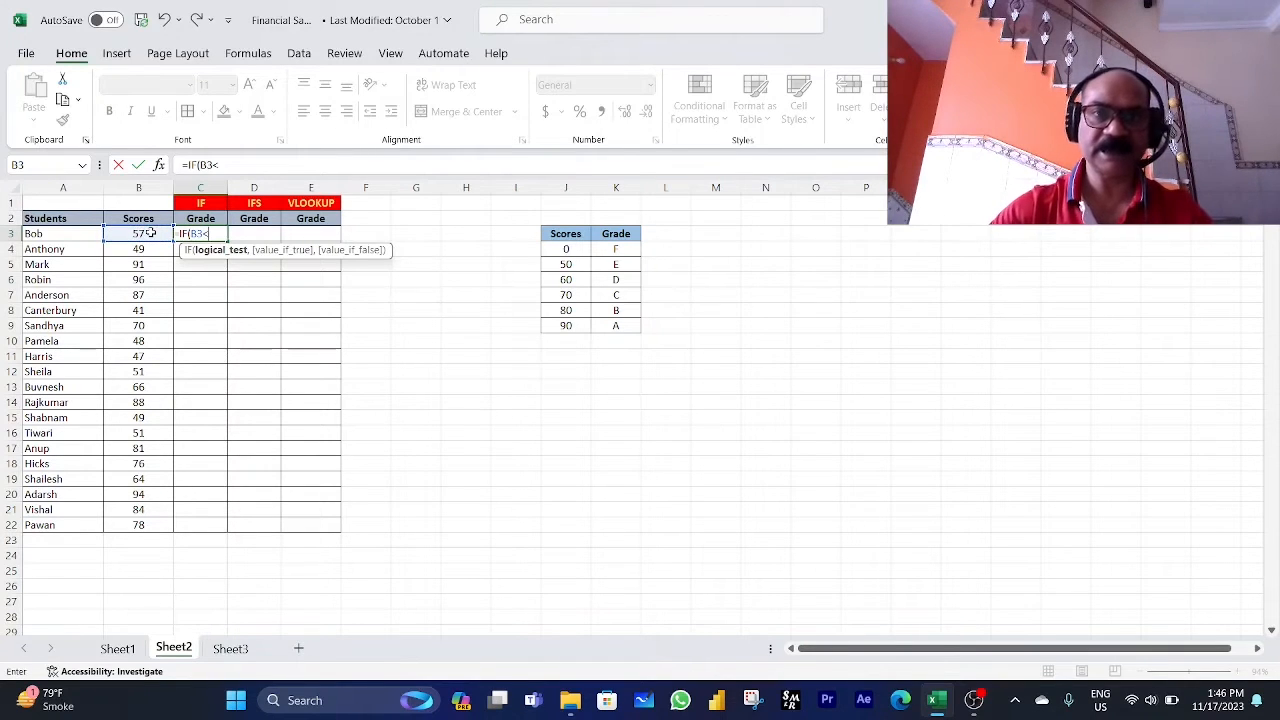
pyautogui.click(562, 264)
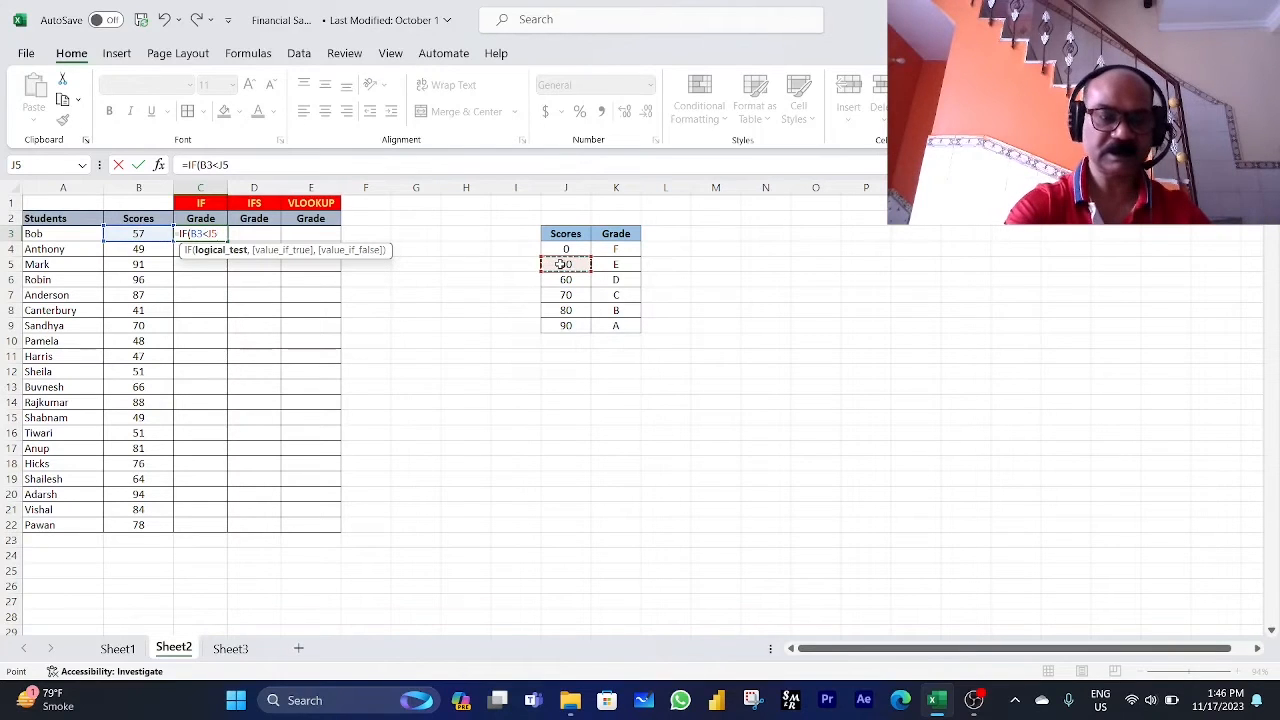
pyautogui.press('F4')
pyautogui.write(',')
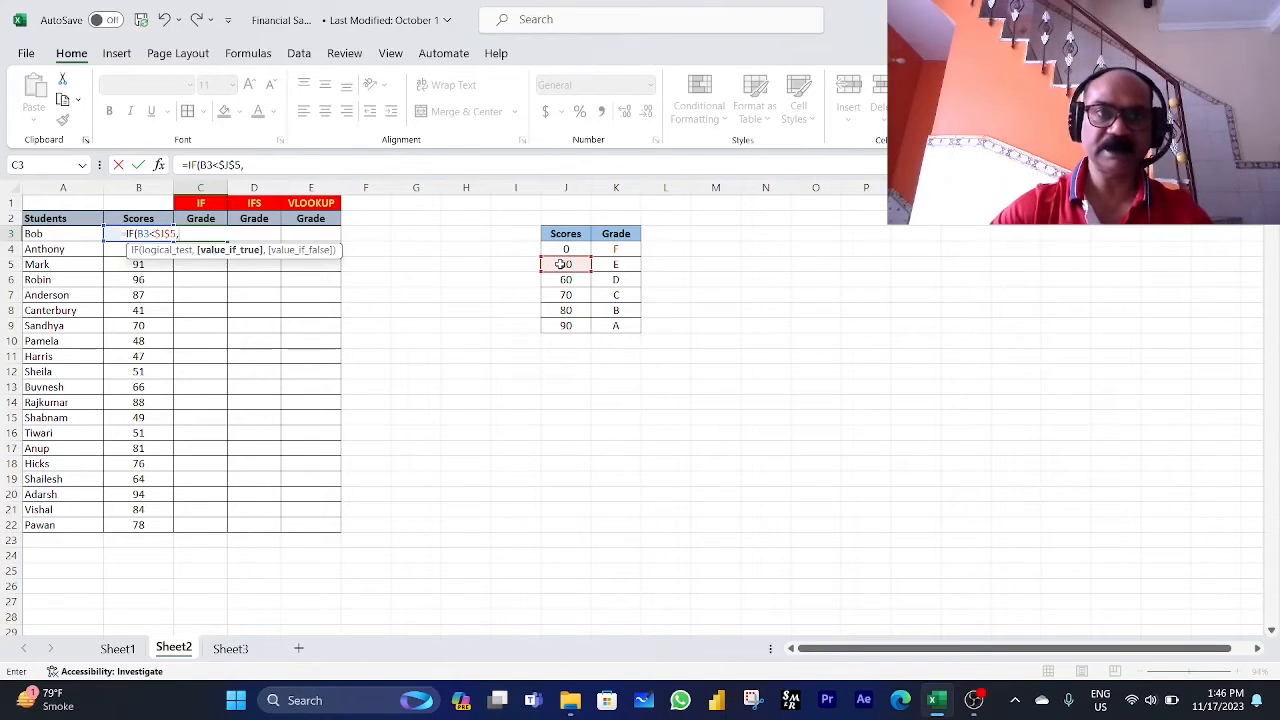
pyautogui.click(622, 246)
pyautogui.press('F4')
# - Nest a second IF in the C3 formula that tests B3<$J$6 and returns $K$5 when true
pyautogui.write(',IF')
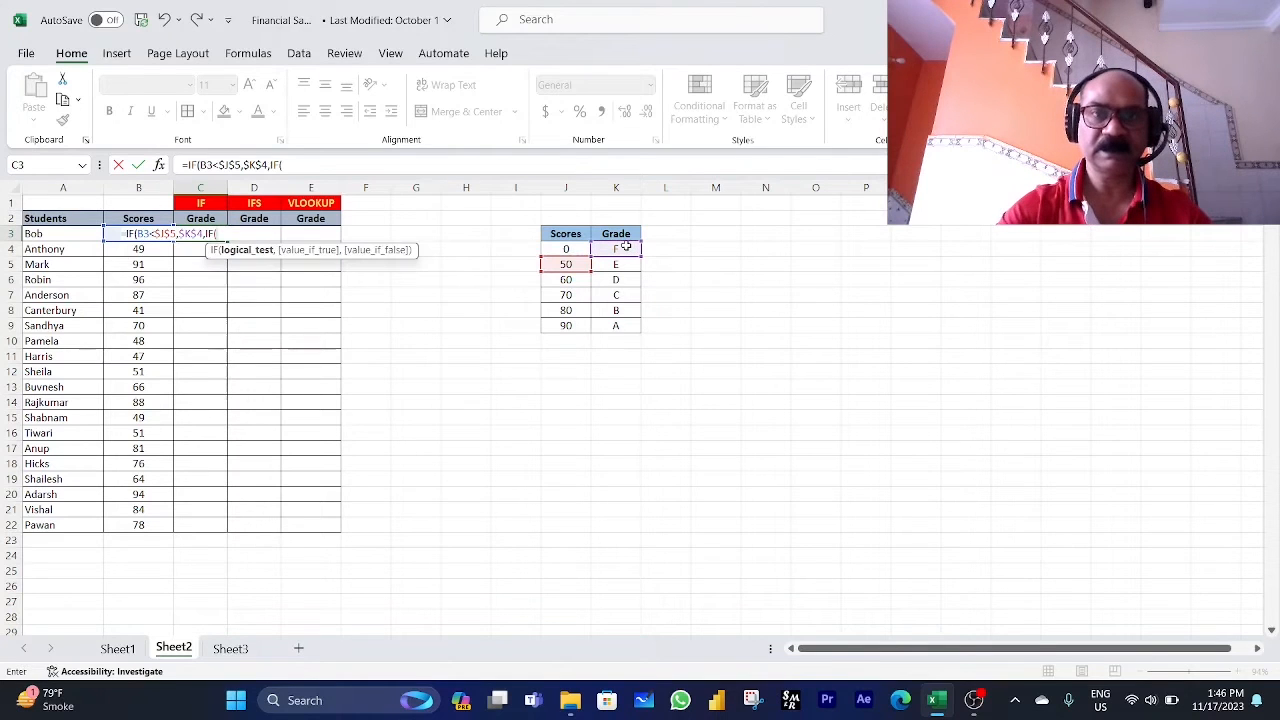
pyautogui.write('(B3<')
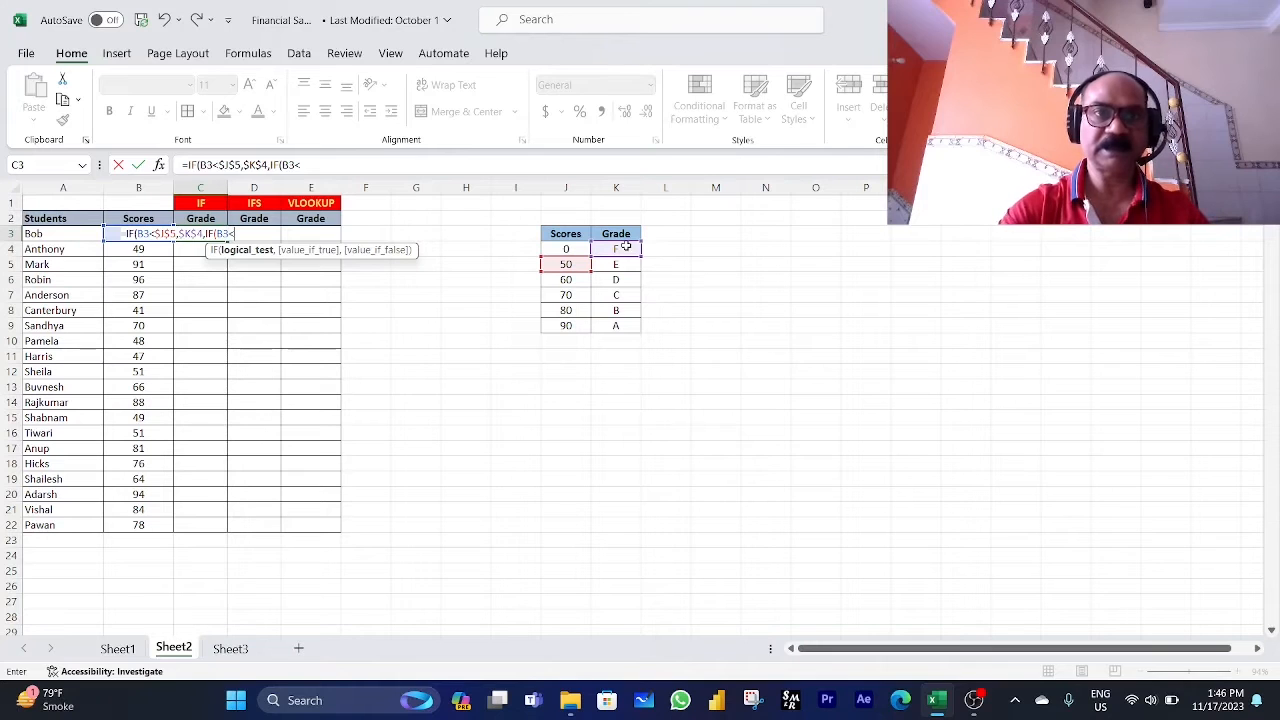
pyautogui.click(570, 281)
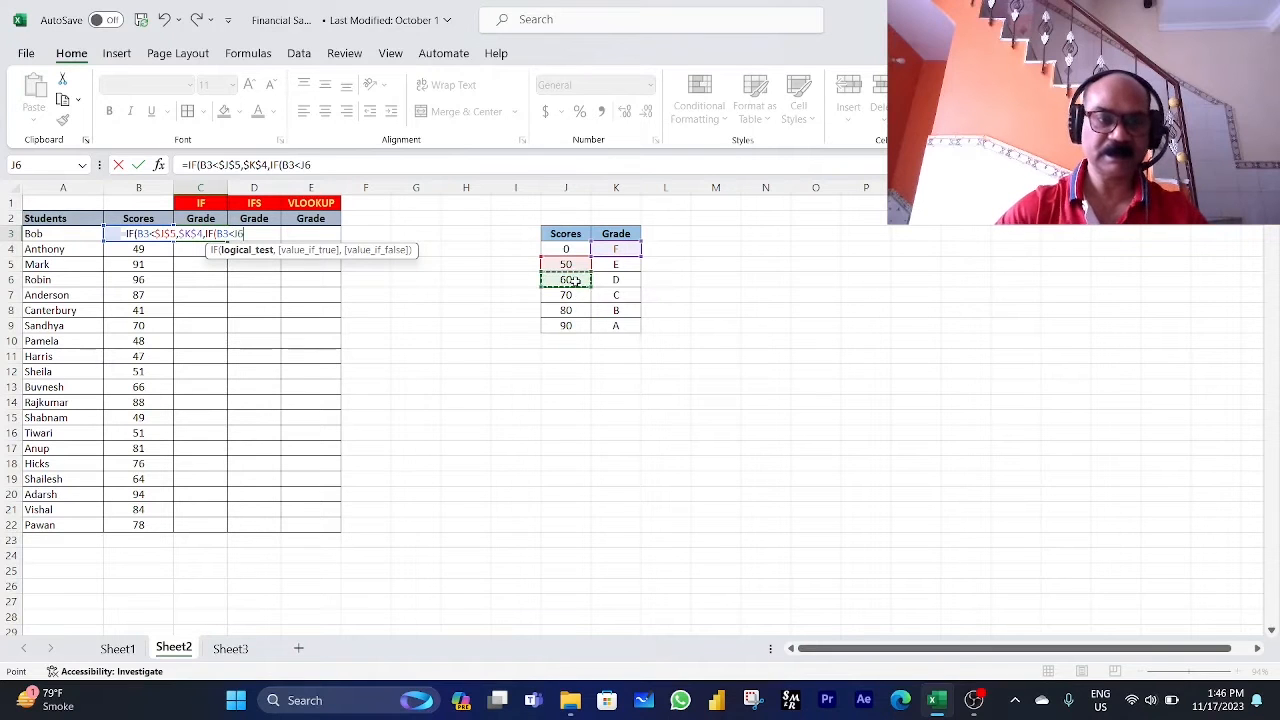
pyautogui.press('F4')
pyautogui.write(',')
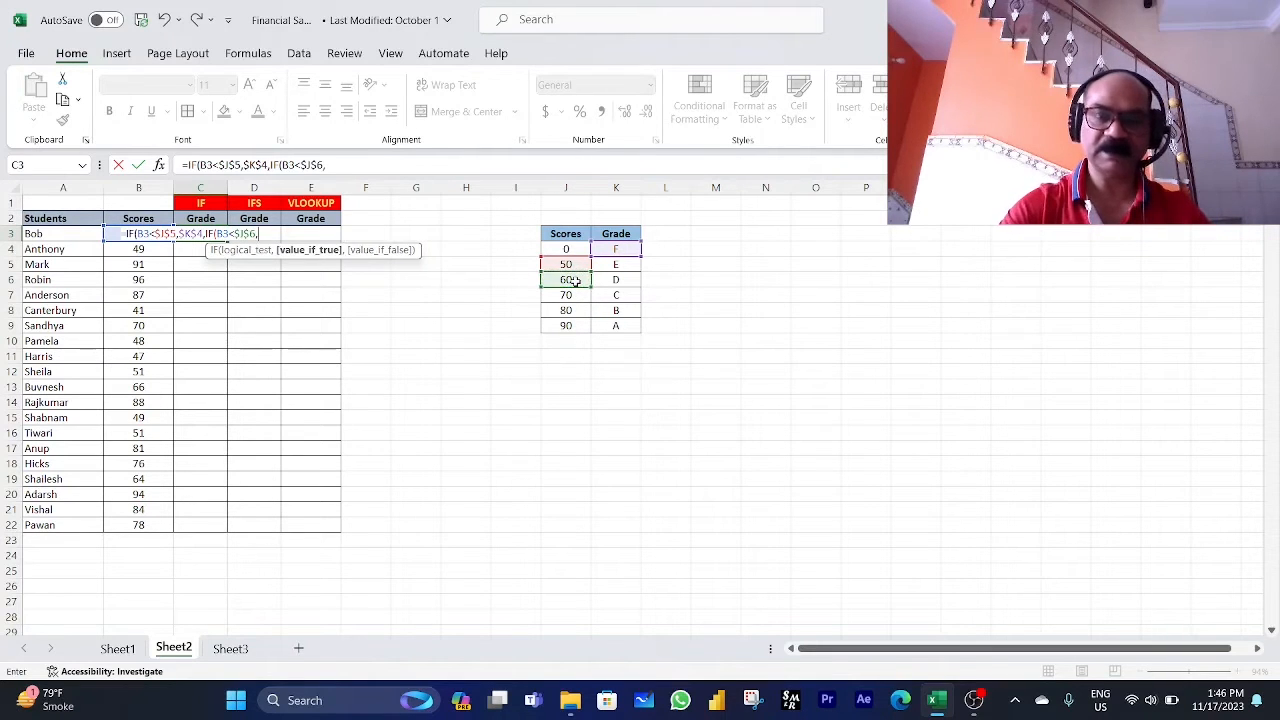
pyautogui.click(604, 265)
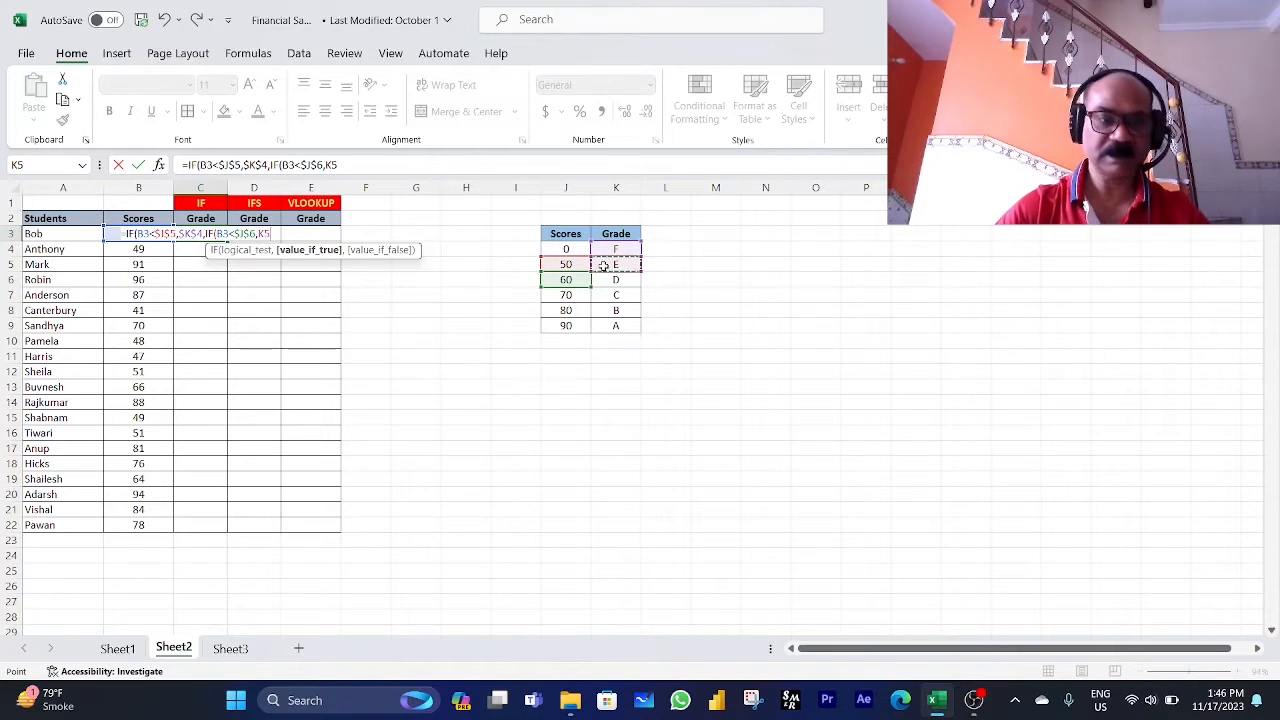
pyautogui.press('F4')
pyautogui.write(',')
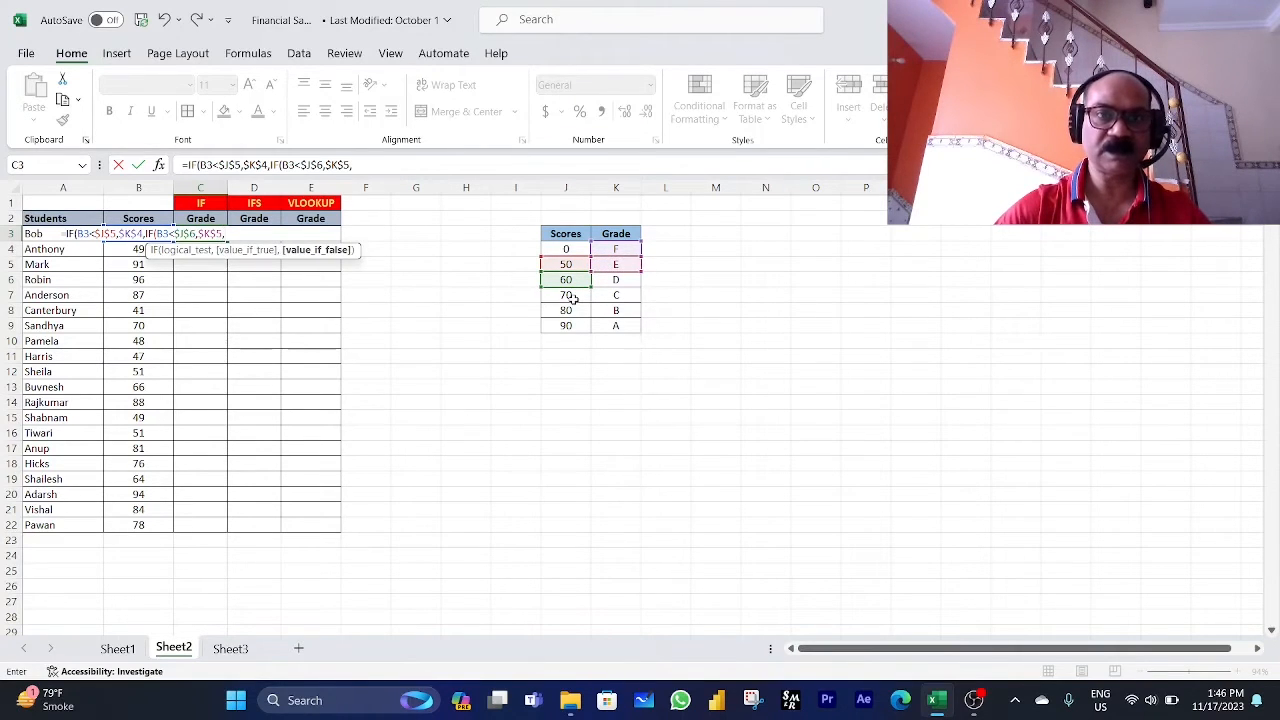
# - Extend the C3 formula with the condition B3<$J$7 followed by the result $K$6
pyautogui.write('B3')
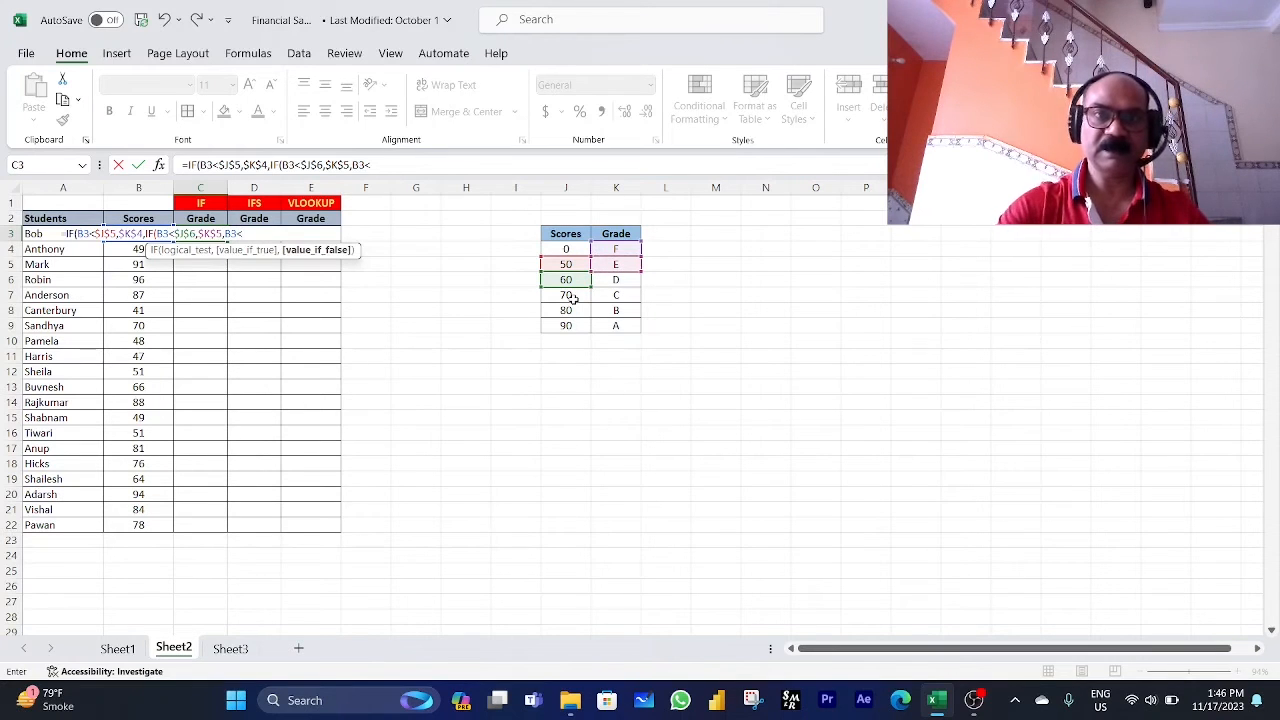
pyautogui.write('<')
pyautogui.click(571, 295)
pyautogui.press('F4')
pyautogui.write(',')
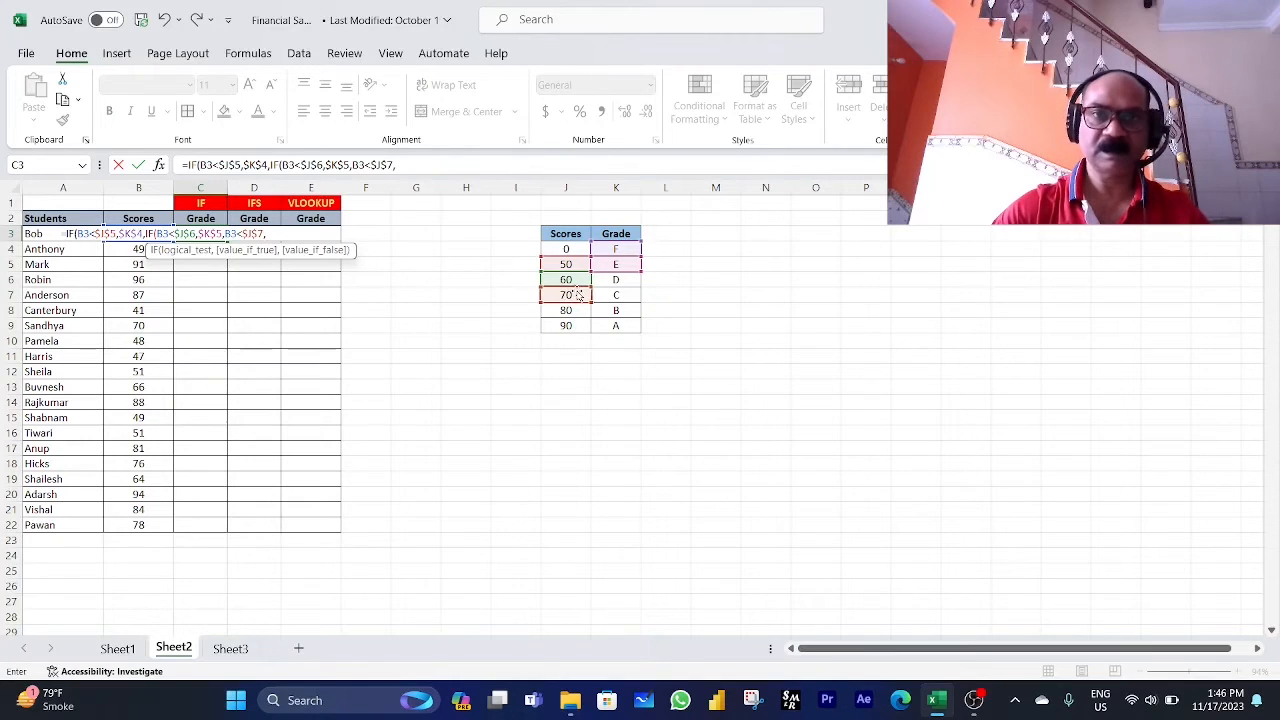
pyautogui.click(612, 279)
pyautogui.press('F4')
# - Nest another IF in the C3 formula that tests B3<$J$8 and returns $K$7 when true
pyautogui.write(',IF(B3')
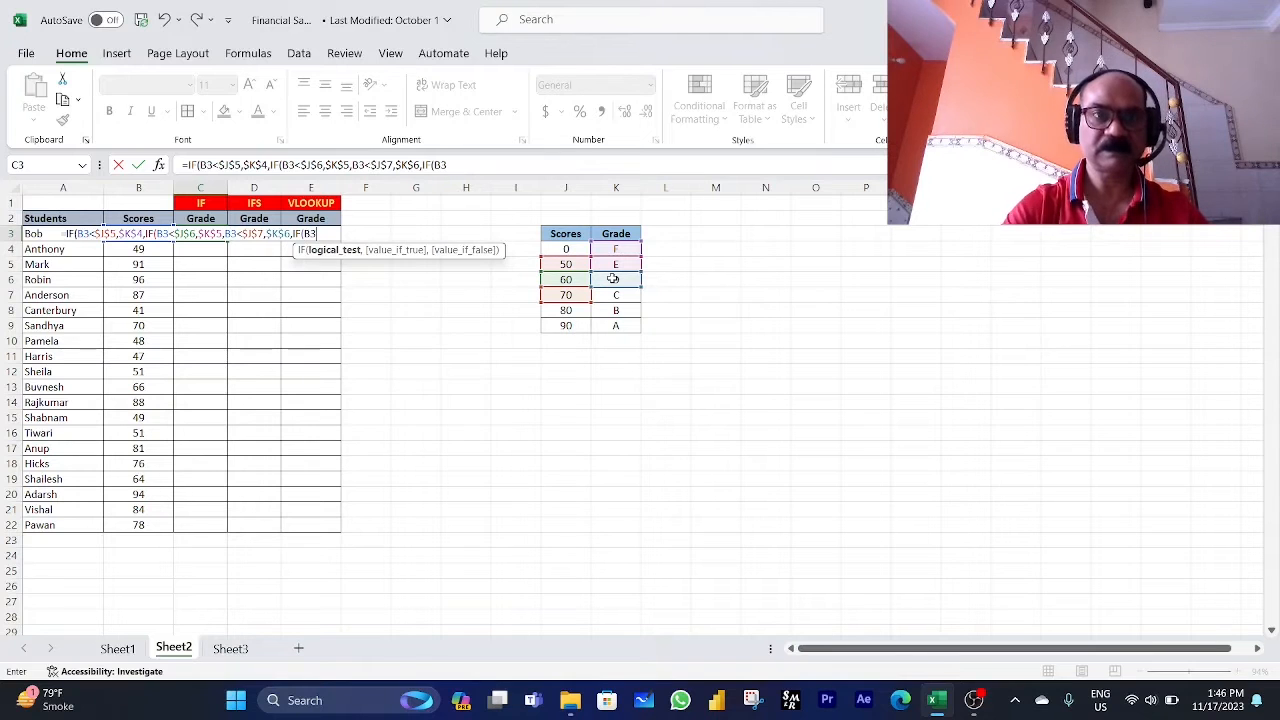
pyautogui.write('<')
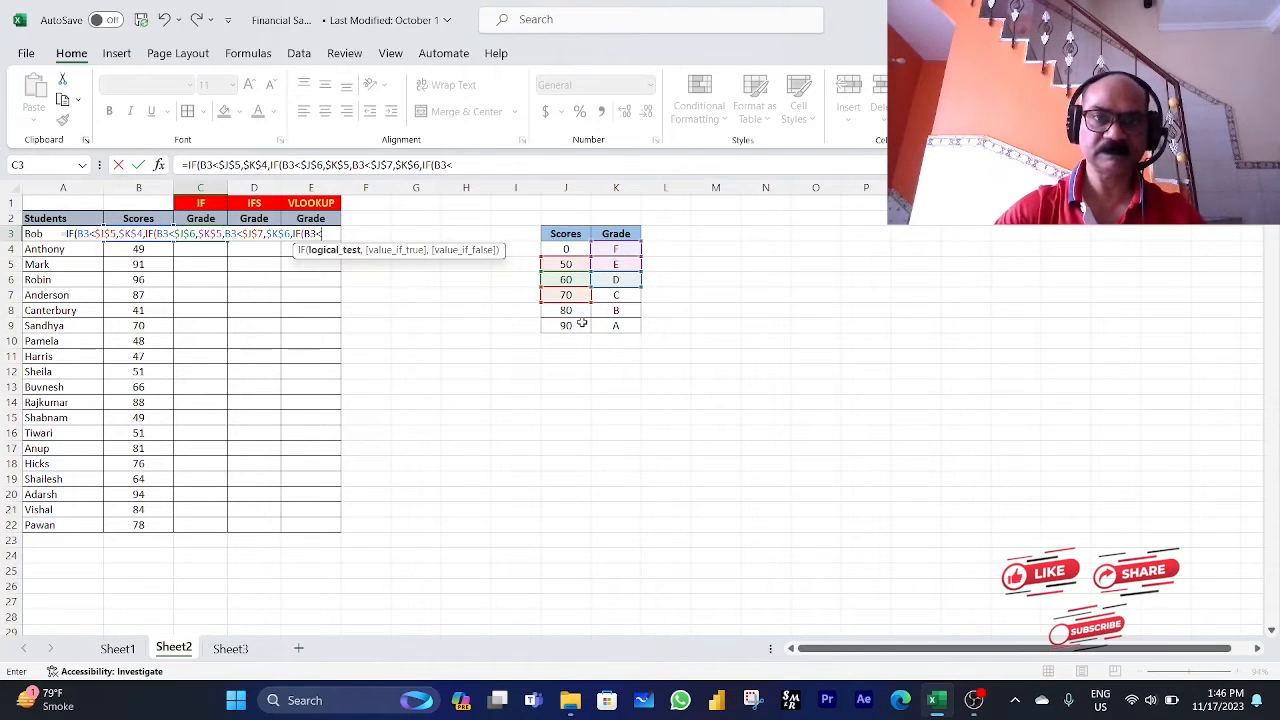
pyautogui.click(570, 311)
pyautogui.press('F4')
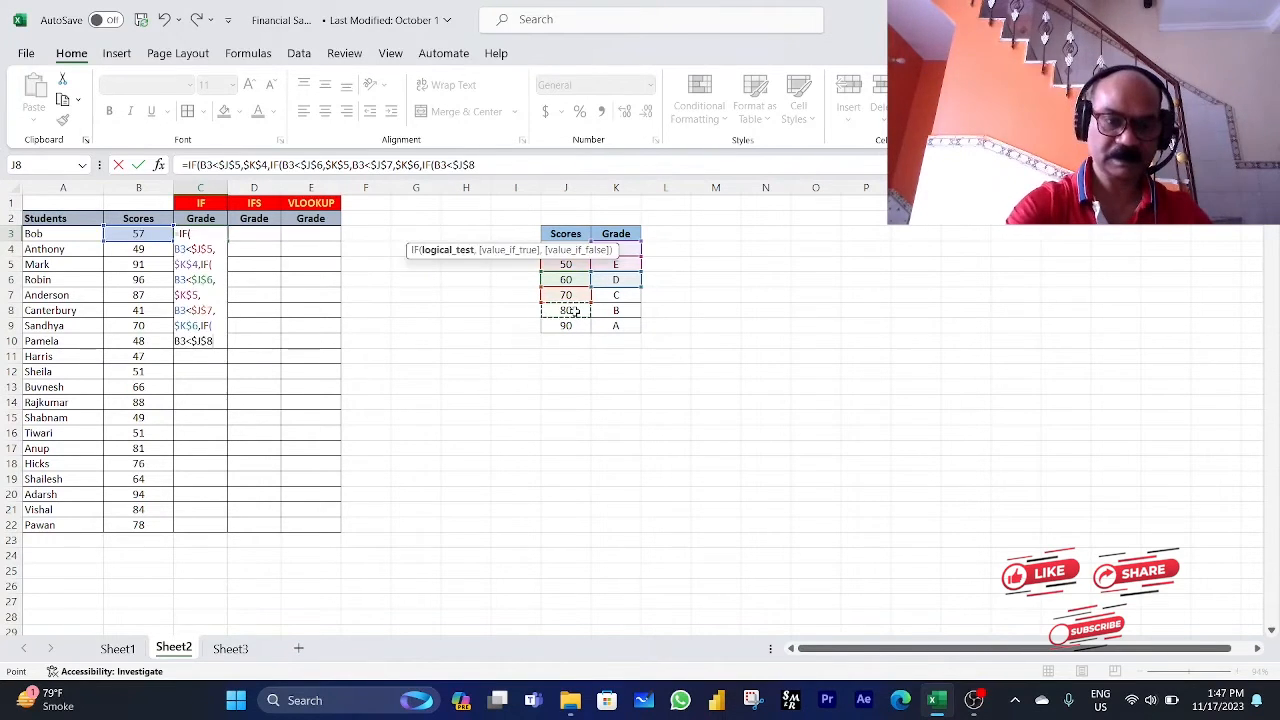
pyautogui.write(',')
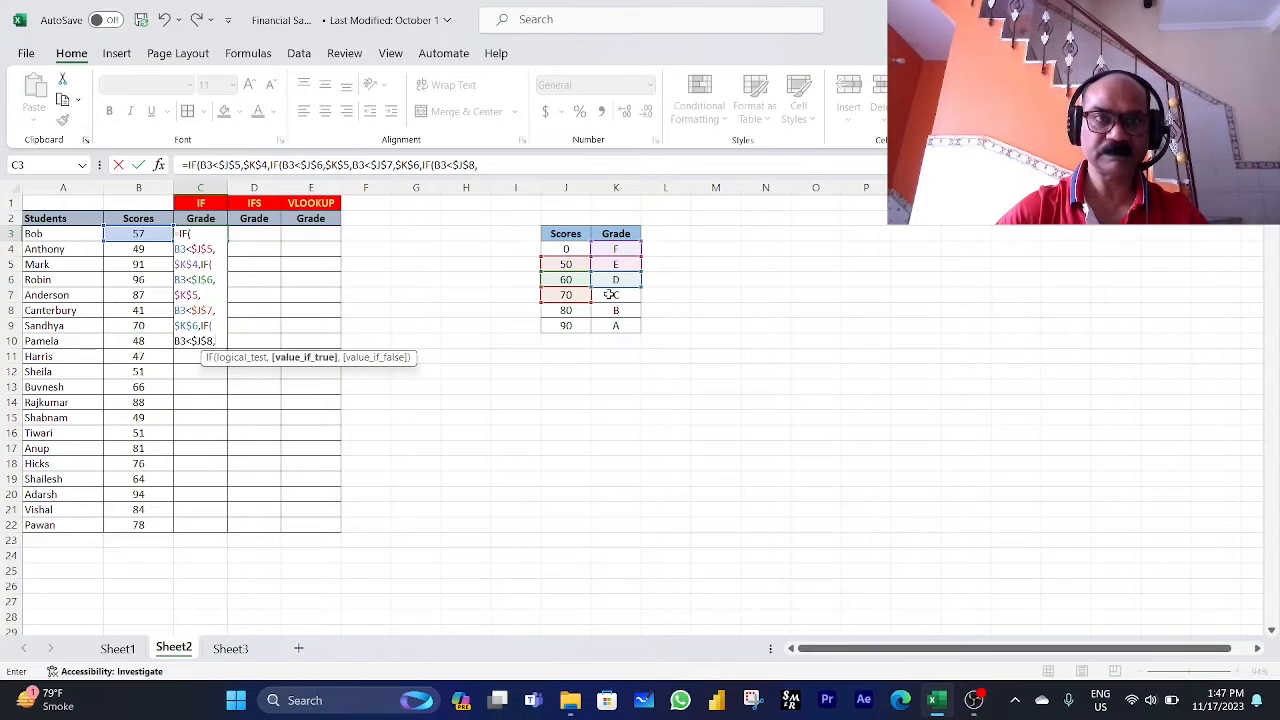
pyautogui.click(610, 294)
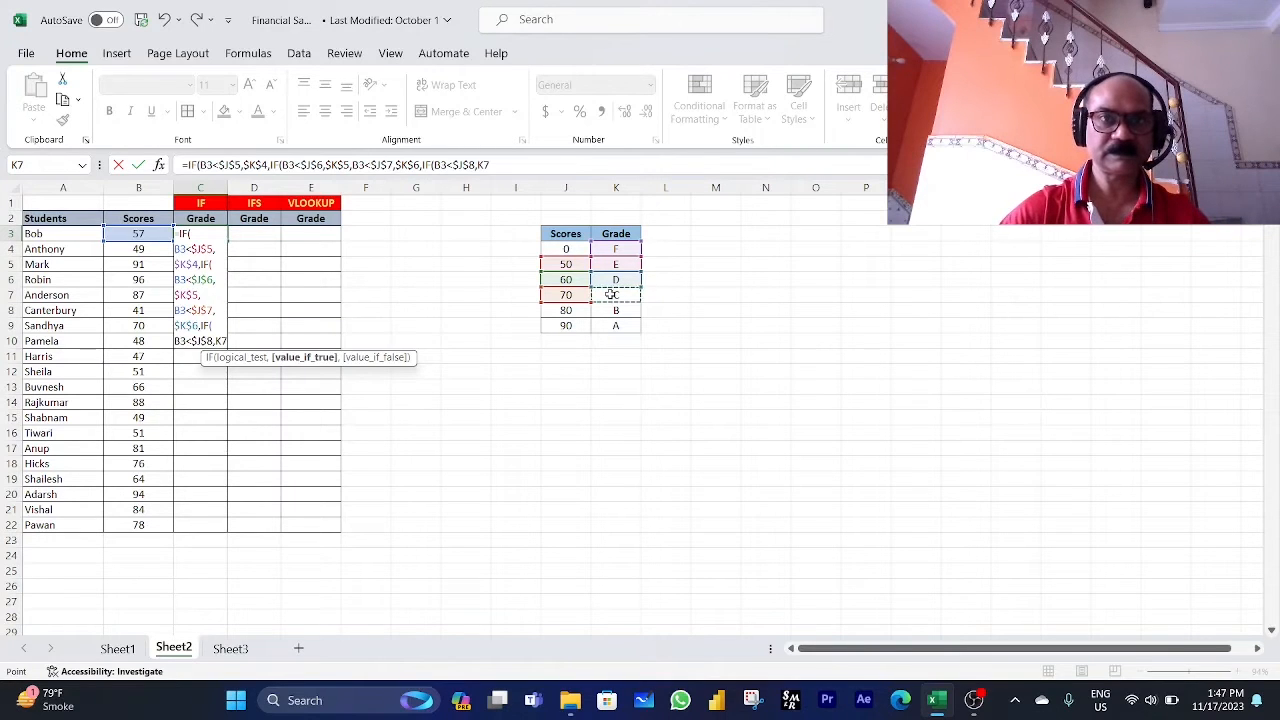
pyautogui.press('F4')
pyautogui.write(',')
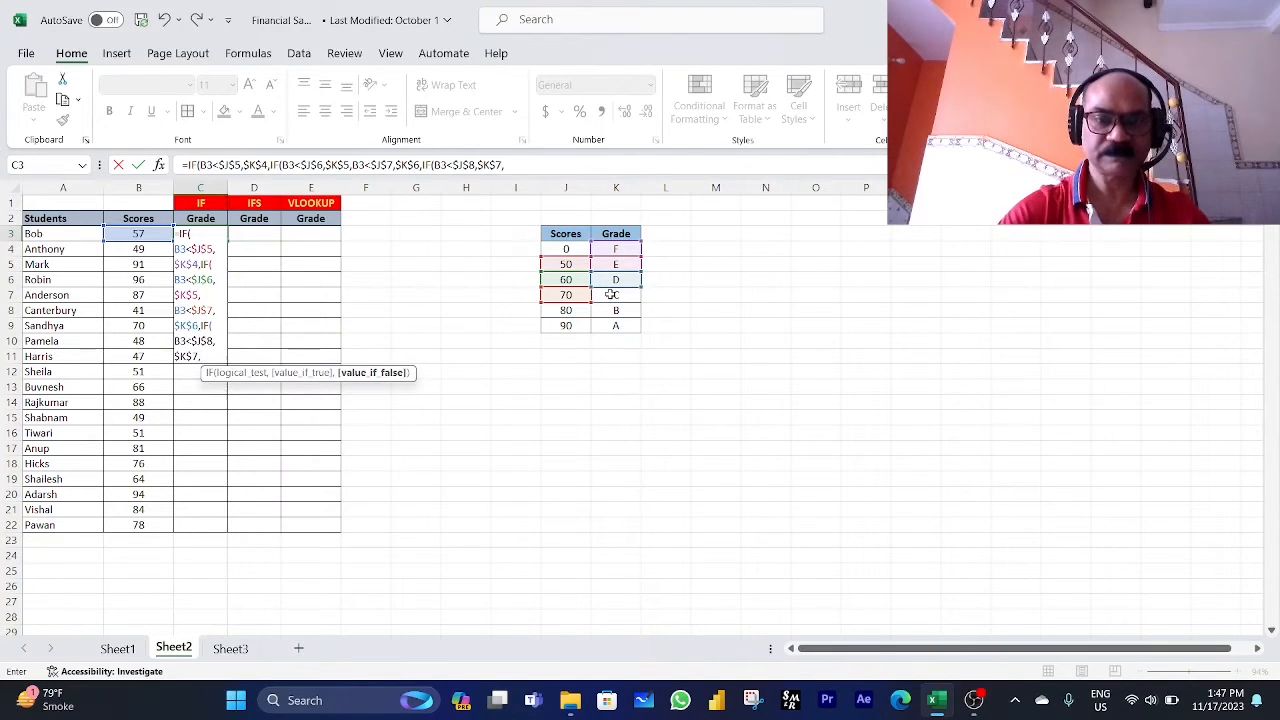
# - Add a further nested IF after $K$7 in the C3 formula, with B3<$J$8 as its logical test
pyautogui.write('IF(B3')
pyautogui.click(610, 294)
pyautogui.click(644, 393)
pyautogui.click(537, 164)
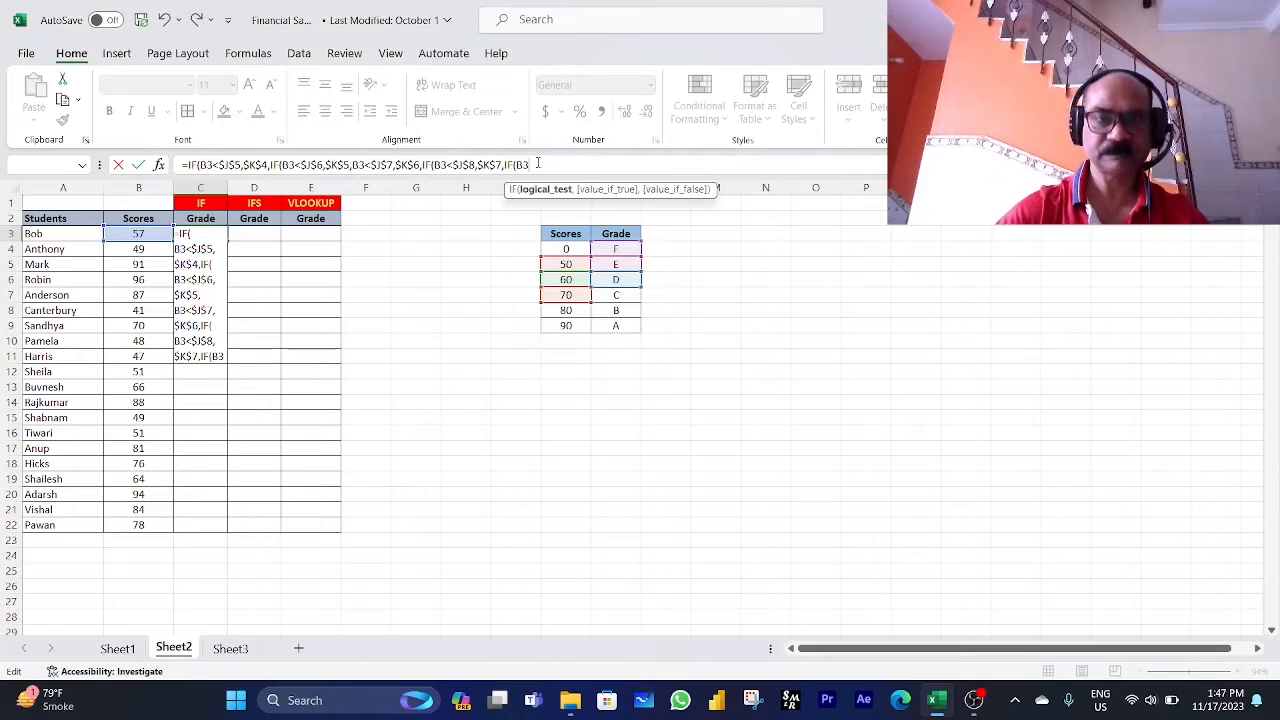
pyautogui.write('<')
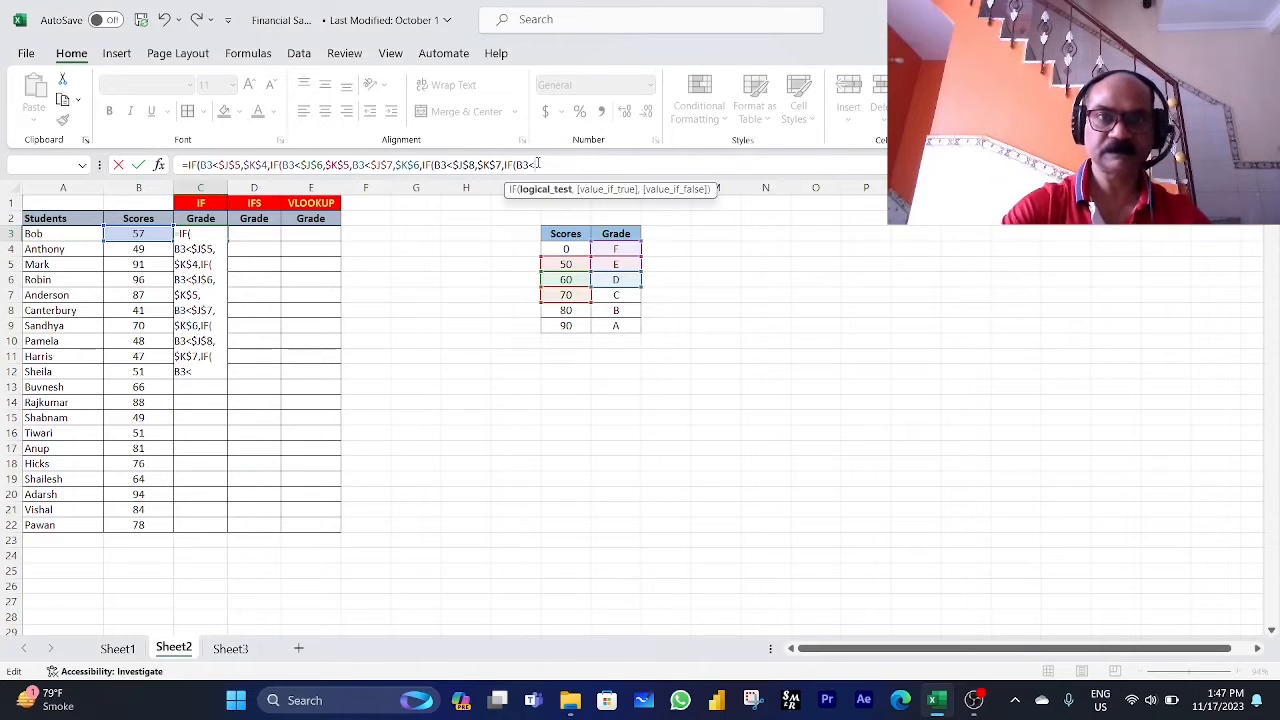
pyautogui.click(564, 311)
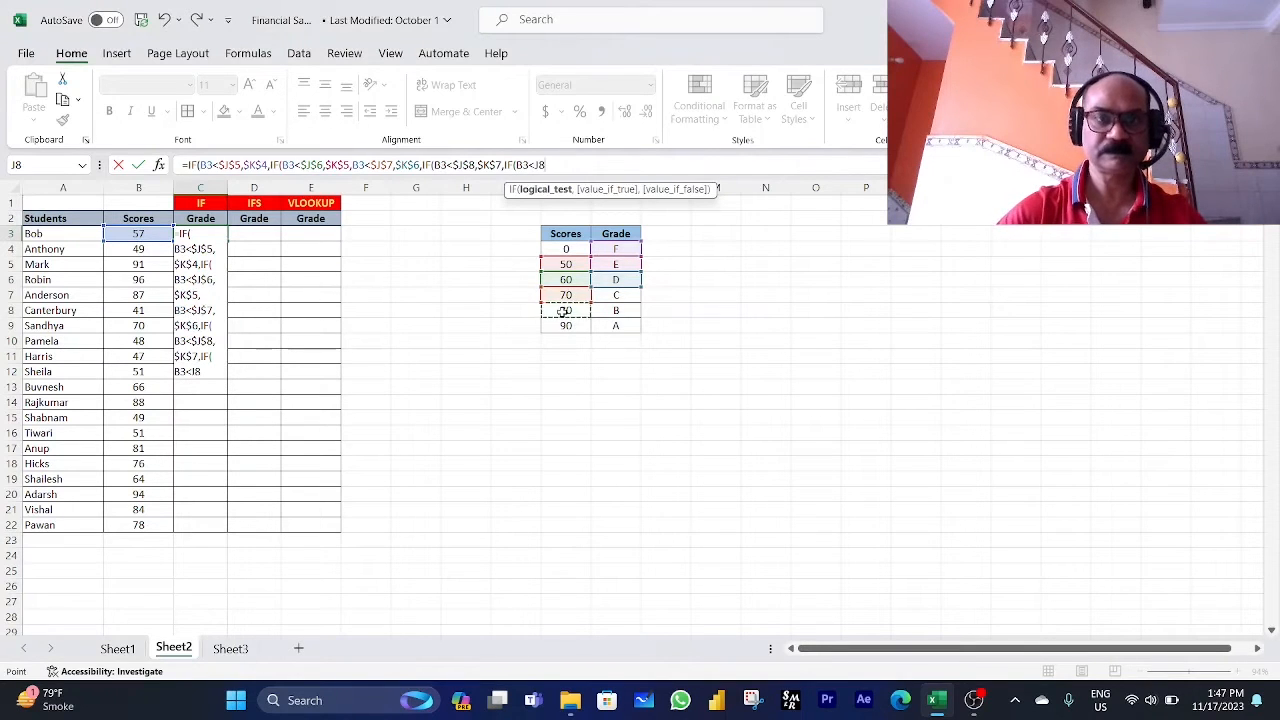
pyautogui.press('F4')
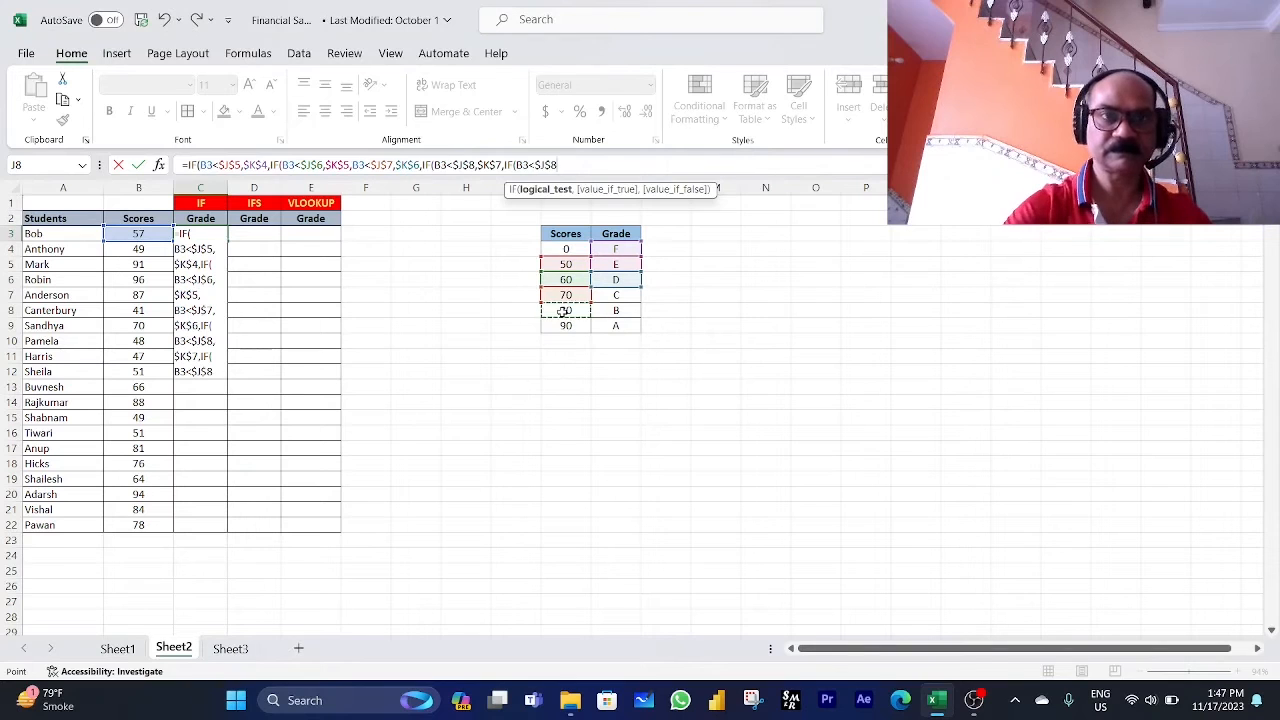
pyautogui.write(',')
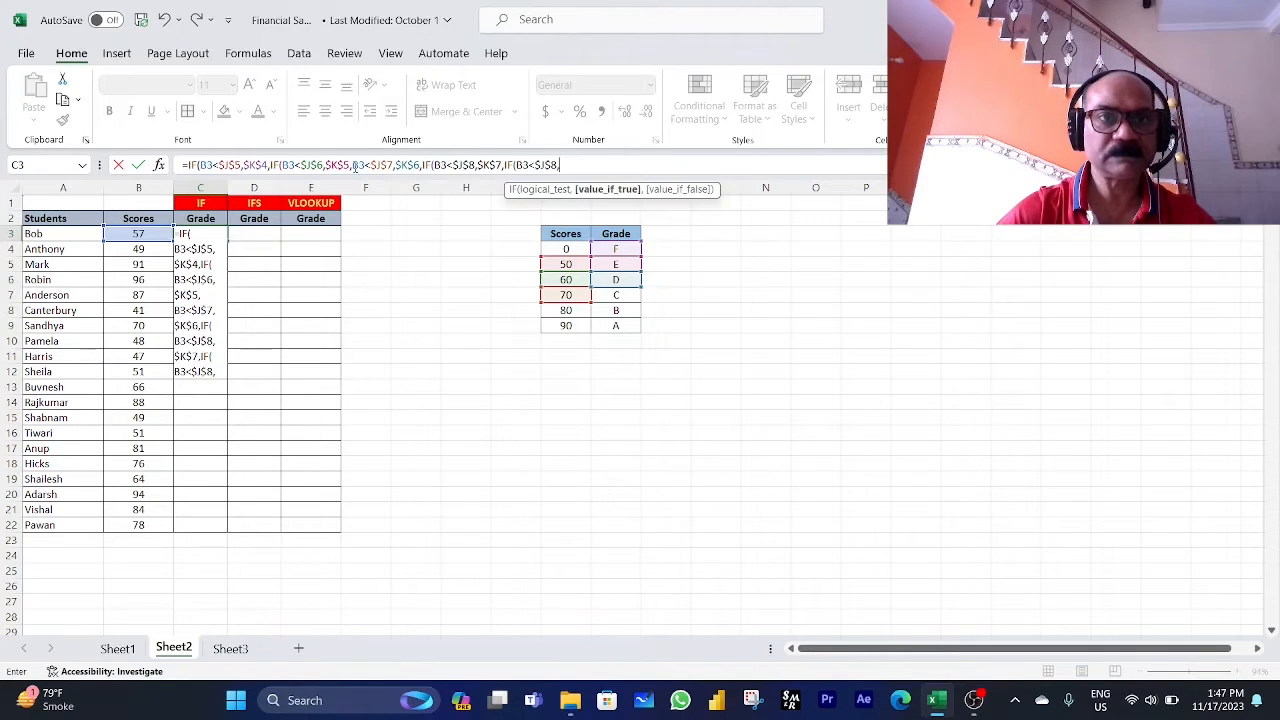
# - Insert the missing IF( before the B3<$J$7 condition in the C3 formula
pyautogui.click(353, 166)
pyautogui.write('IF')
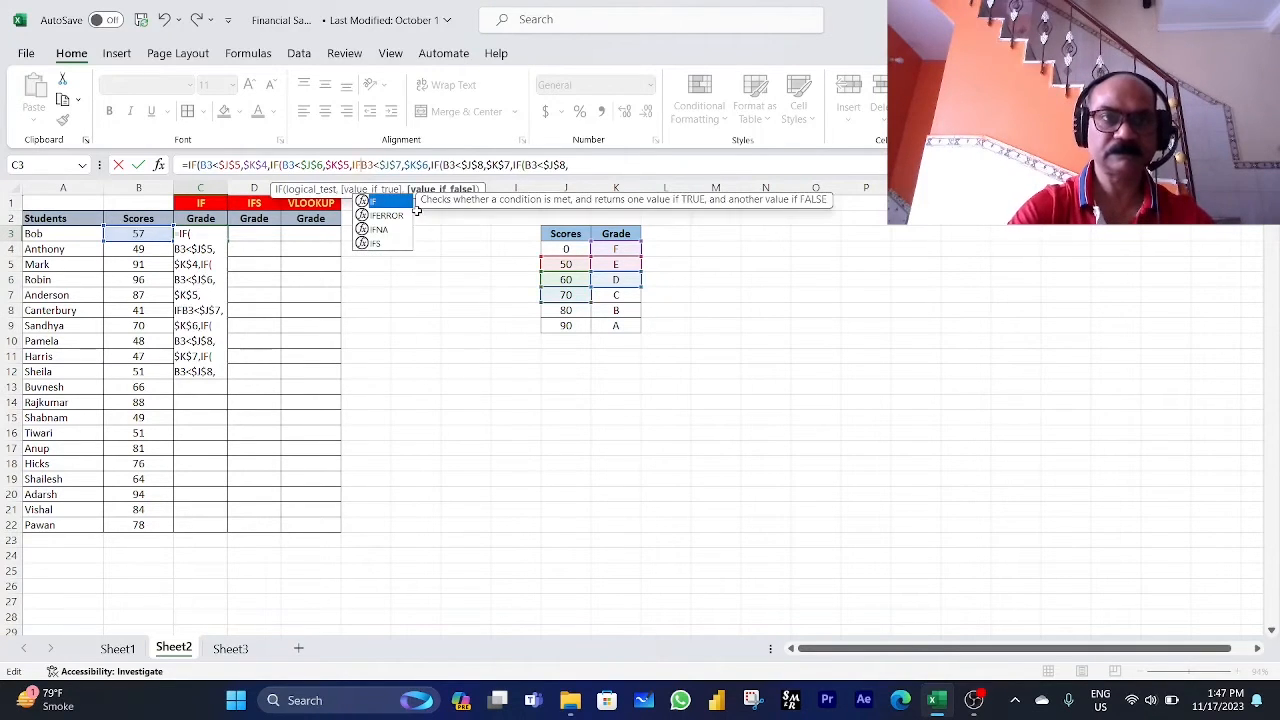
pyautogui.write('(')
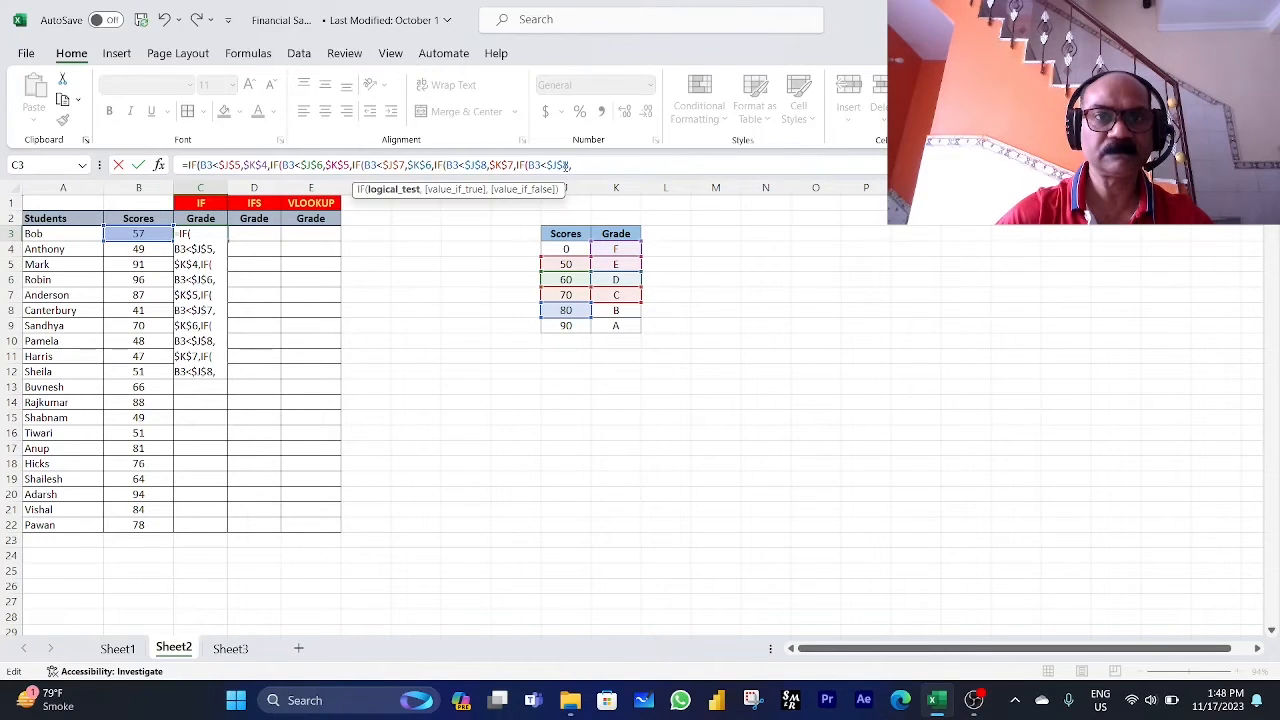
# - Change the reference in the last logical test of the C3 formula to $J$9
pyautogui.click(568, 167)
pyautogui.press('BackSpace')
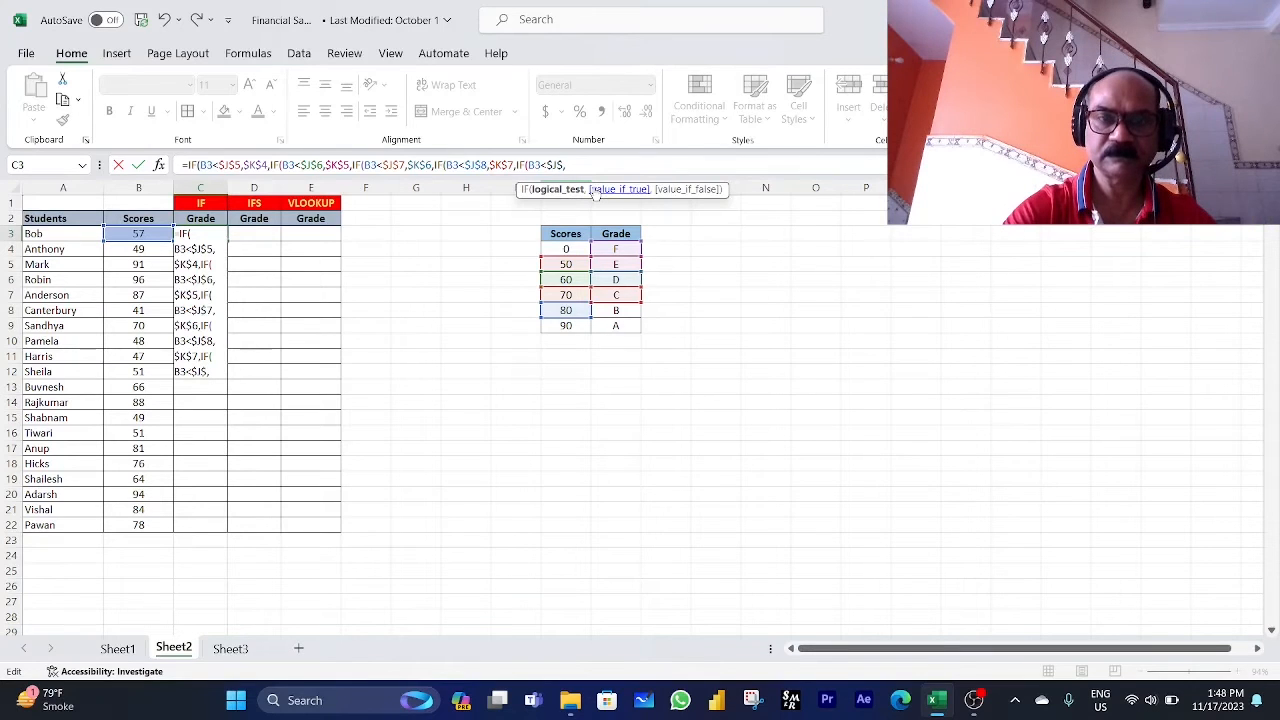
pyautogui.write('9')
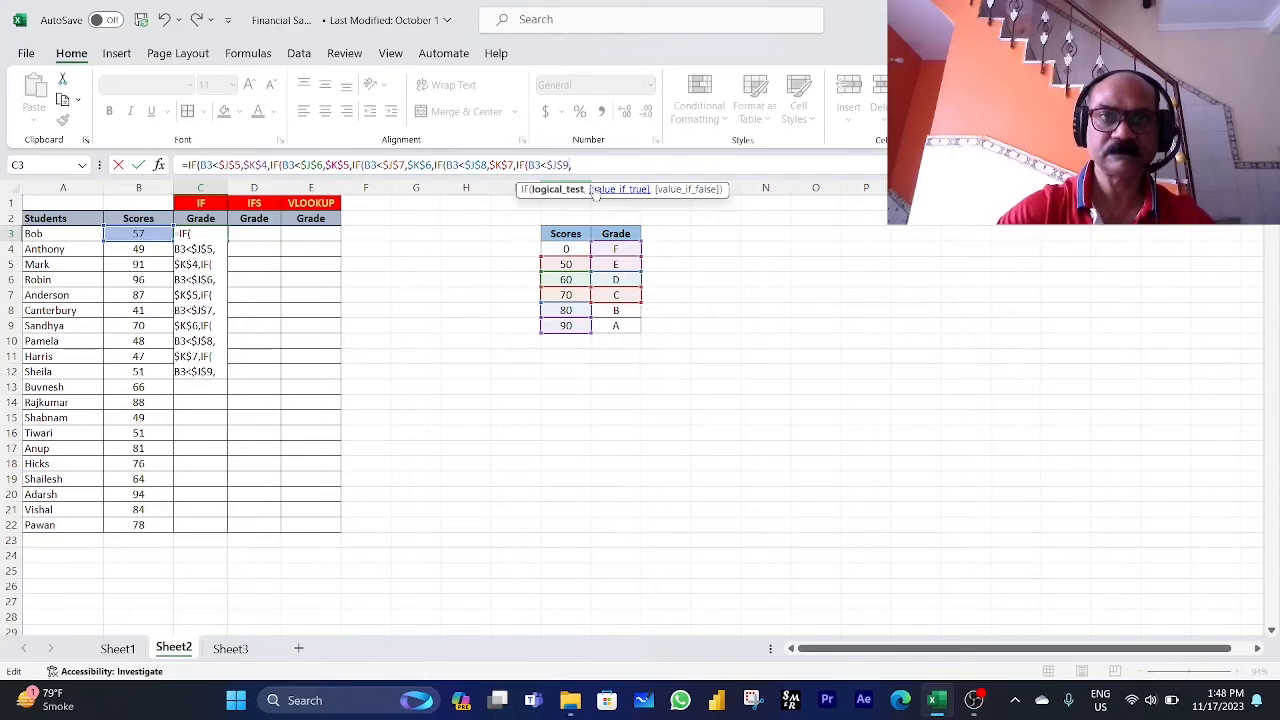
# - Make the innermost IF in C3 return $K$8 when true and $K$9 when false
pyautogui.click(589, 166)
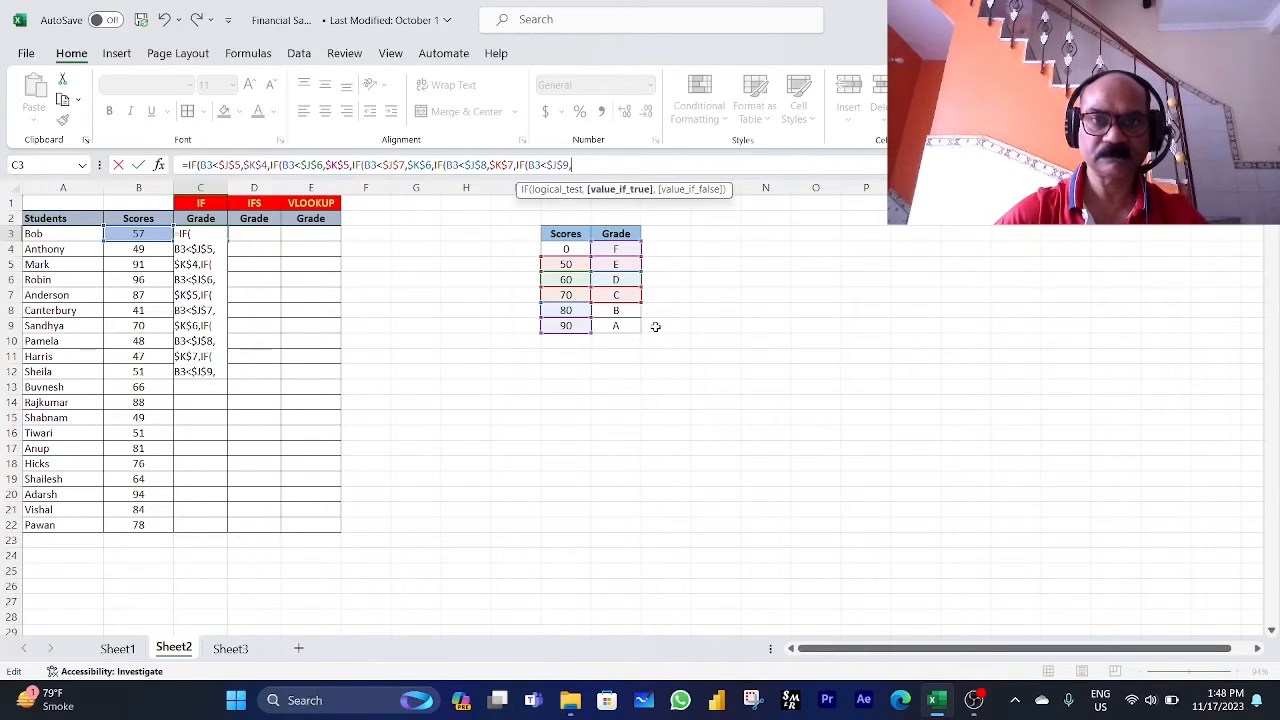
pyautogui.click(619, 312)
pyautogui.press('F4')
pyautogui.write(',')
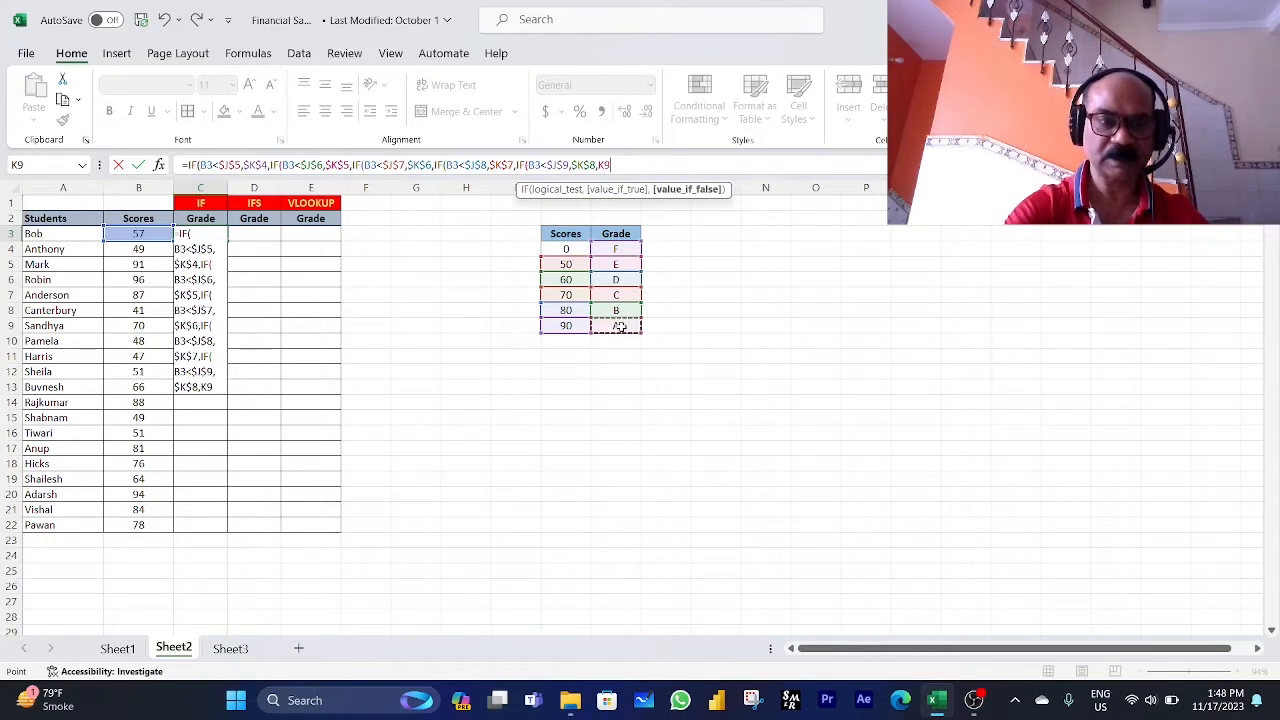
pyautogui.press('F4')
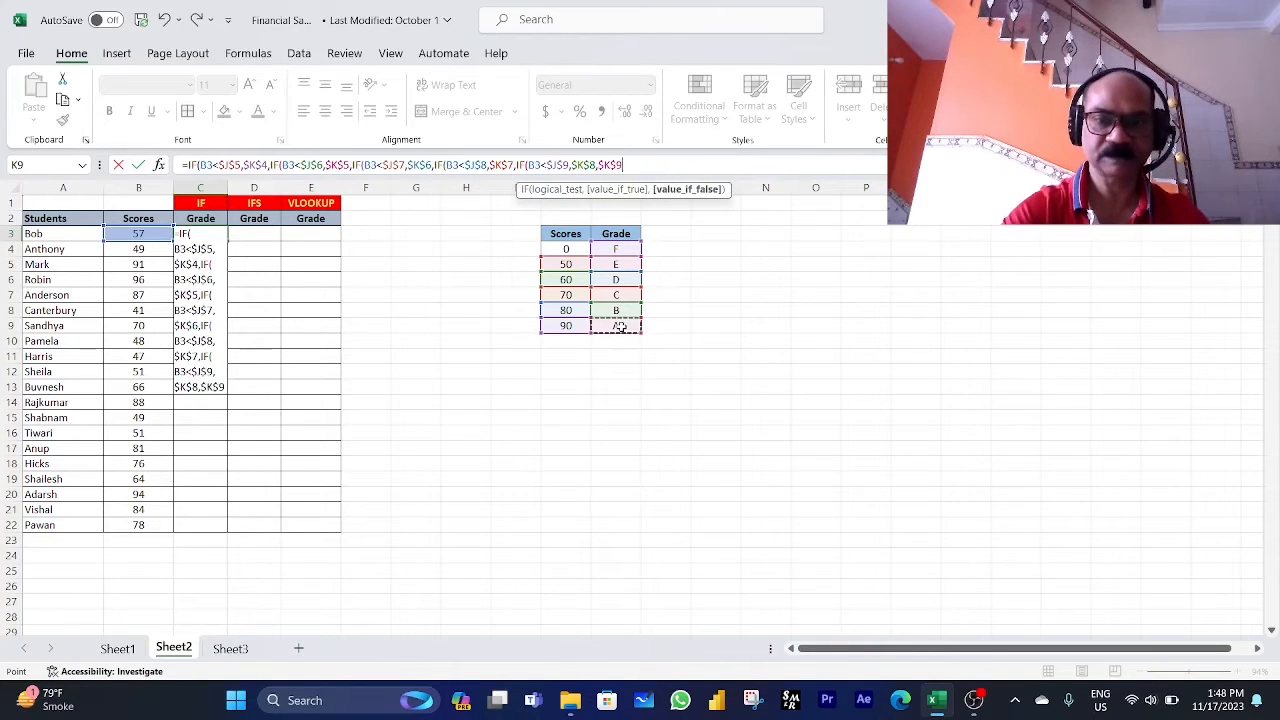
# - Close the parentheses of the C3 formula, enter it with the proposed correction accepted, and fill it down to C22
pyautogui.write(')')
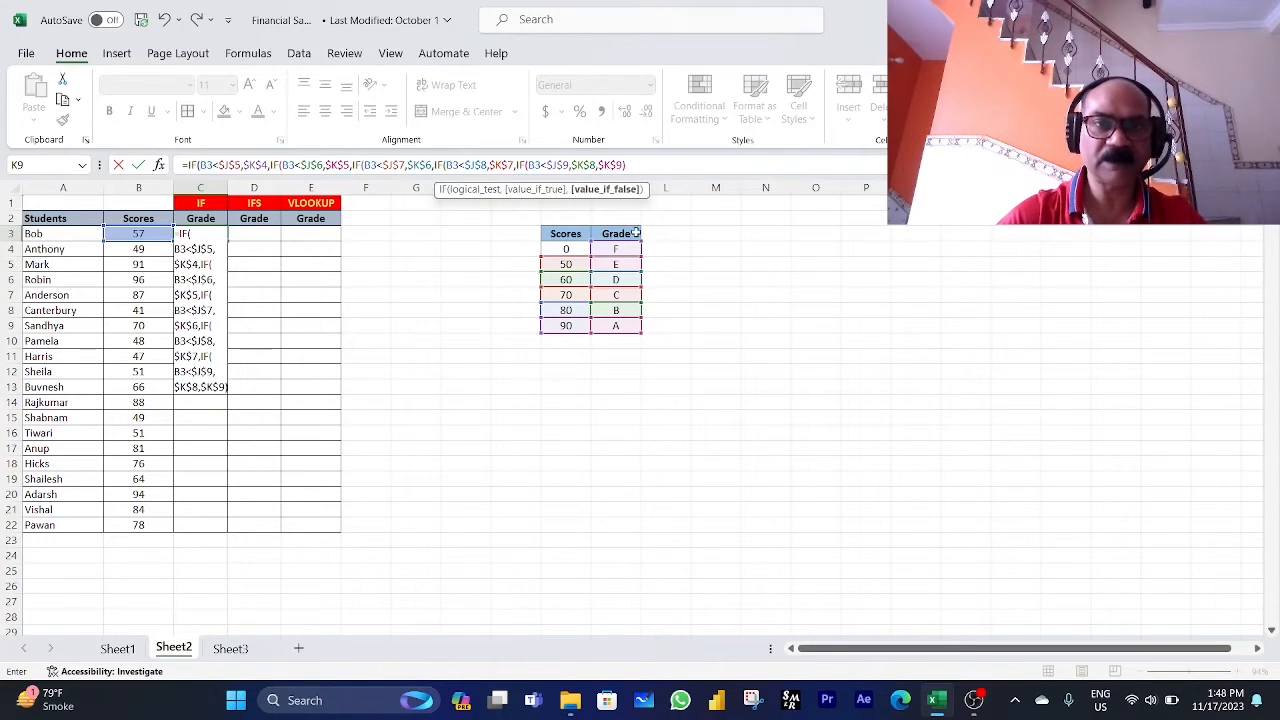
pyautogui.write('))')
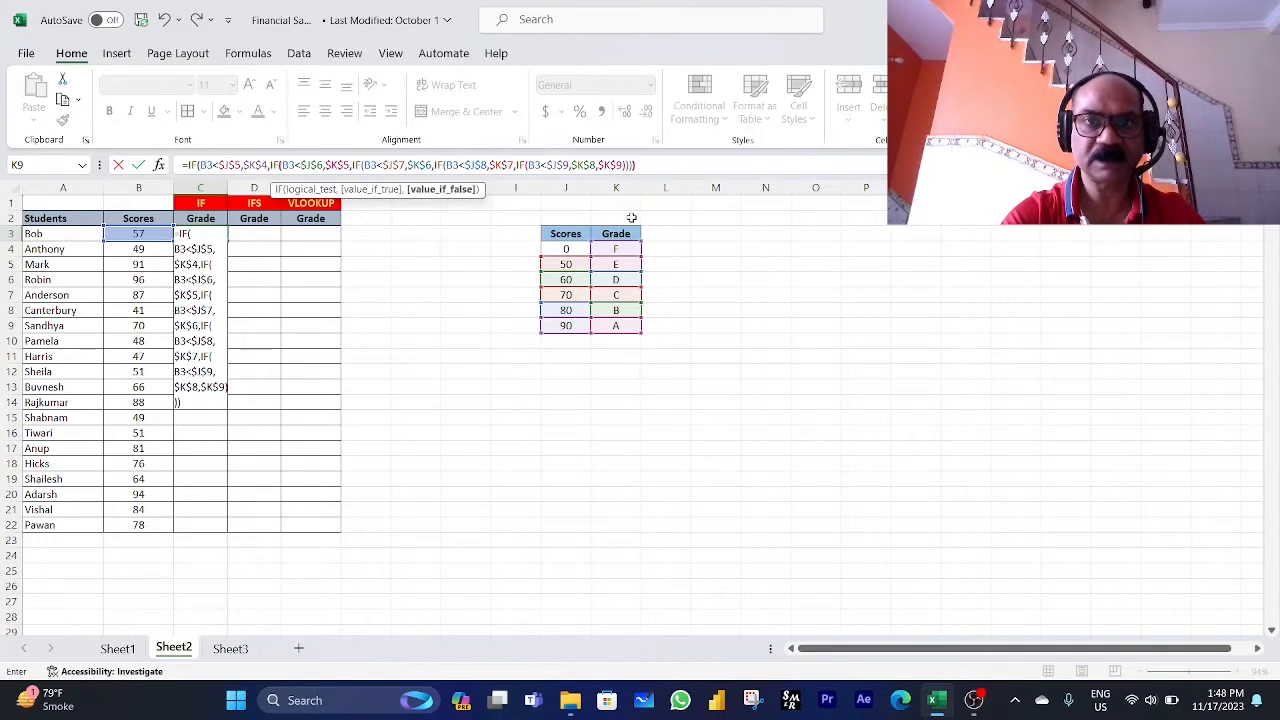
pyautogui.write('))')
pyautogui.press('Return')
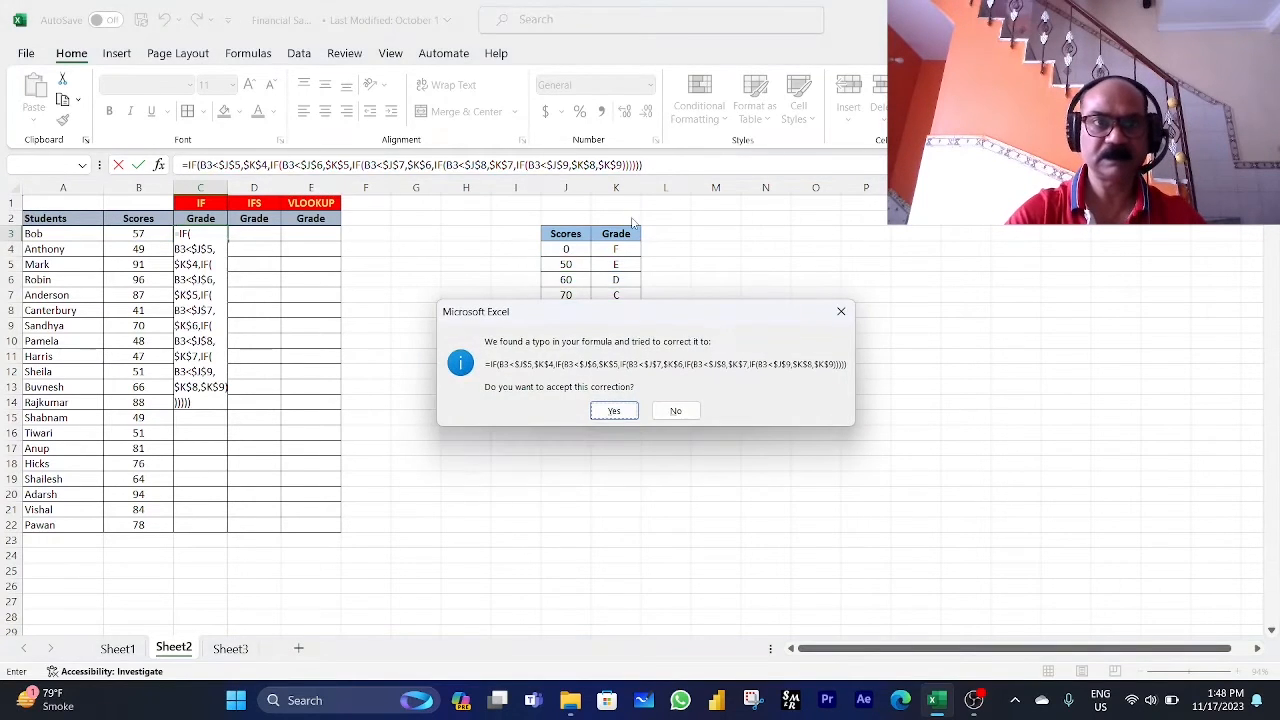
pyautogui.press('Return')
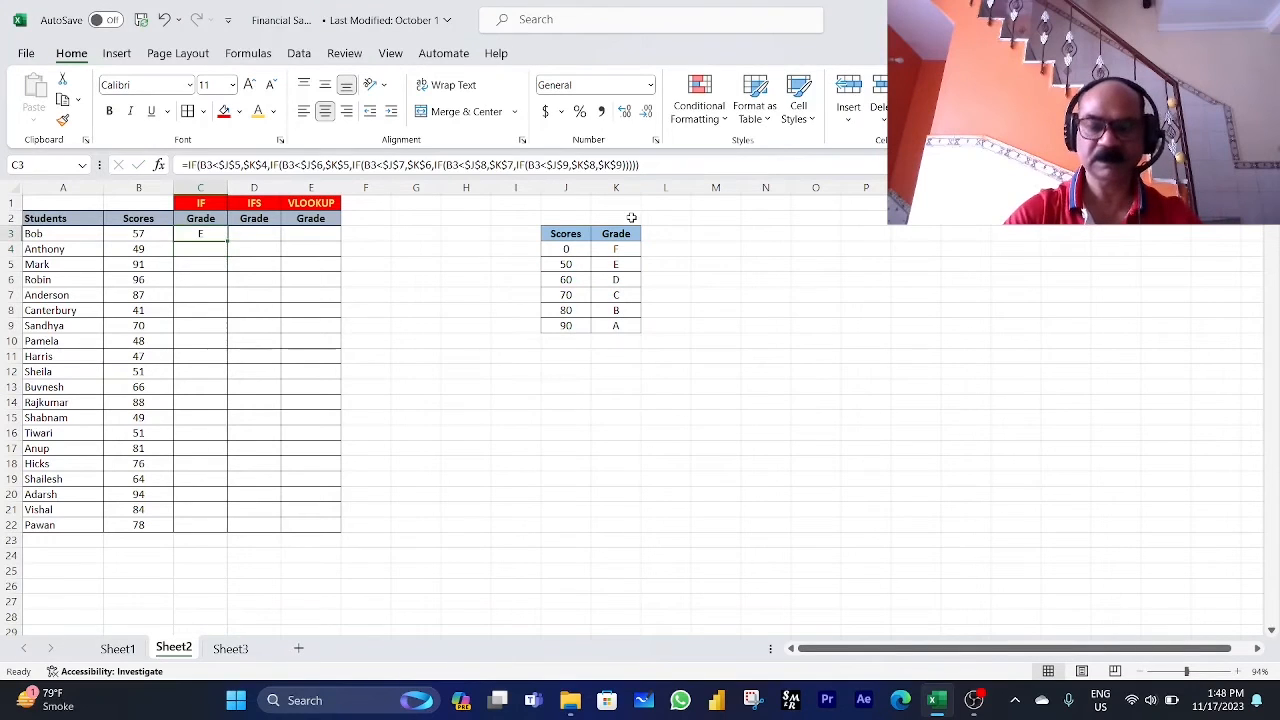
pyautogui.doubleClick(227, 241)
pyautogui.click(527, 408)
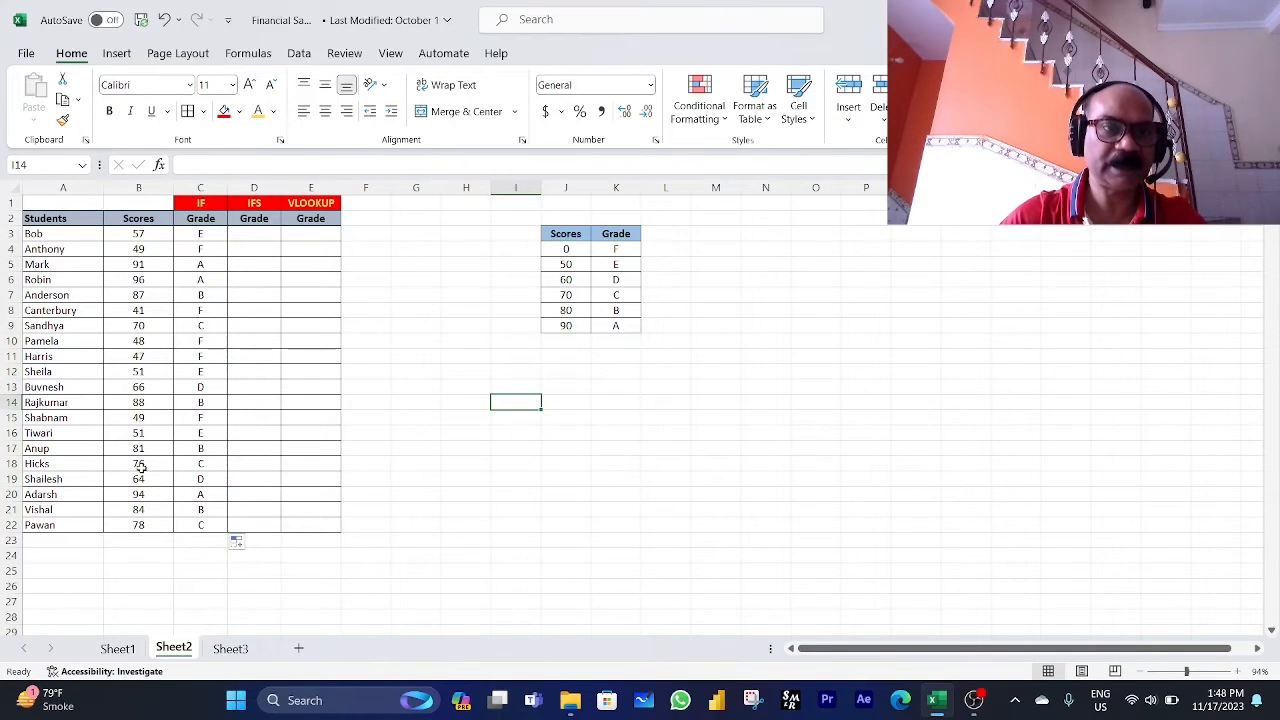
# - Check the score in B14 against the 80 and 90 thresholds and their grades in the lookup table
pyautogui.click(143, 402)
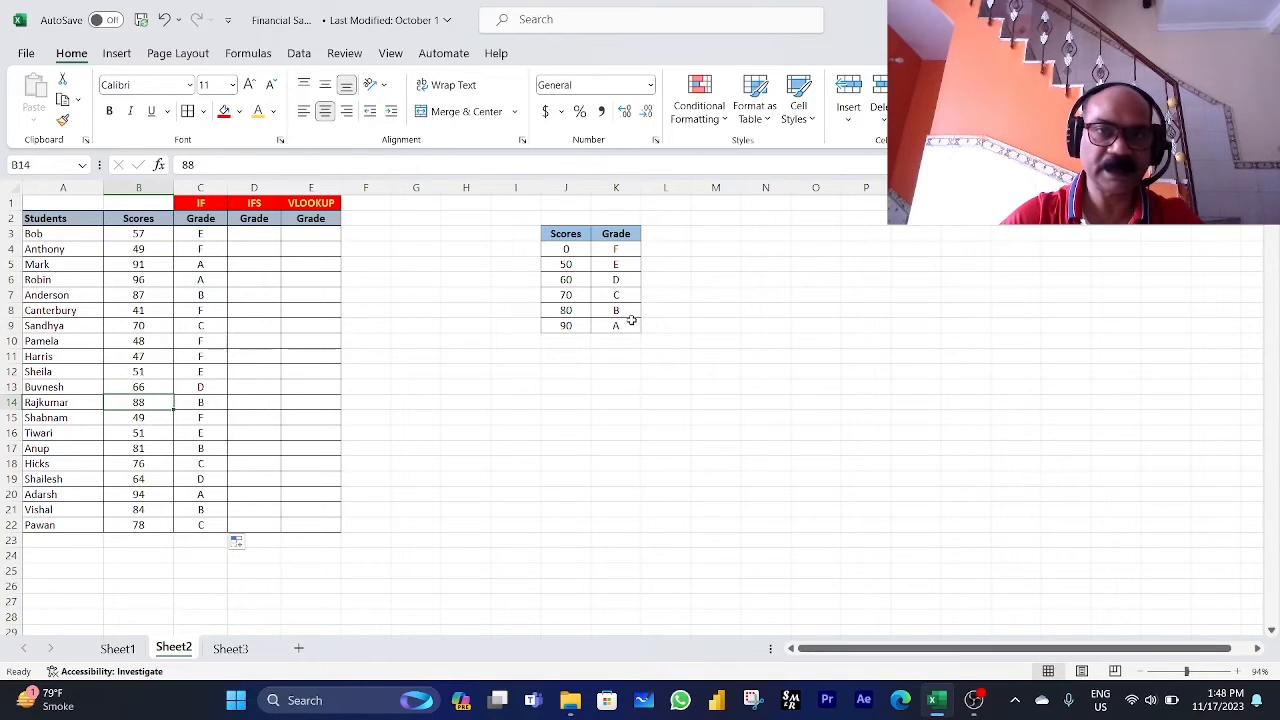
pyautogui.moveTo(575, 313); pyautogui.dragTo(572, 323)
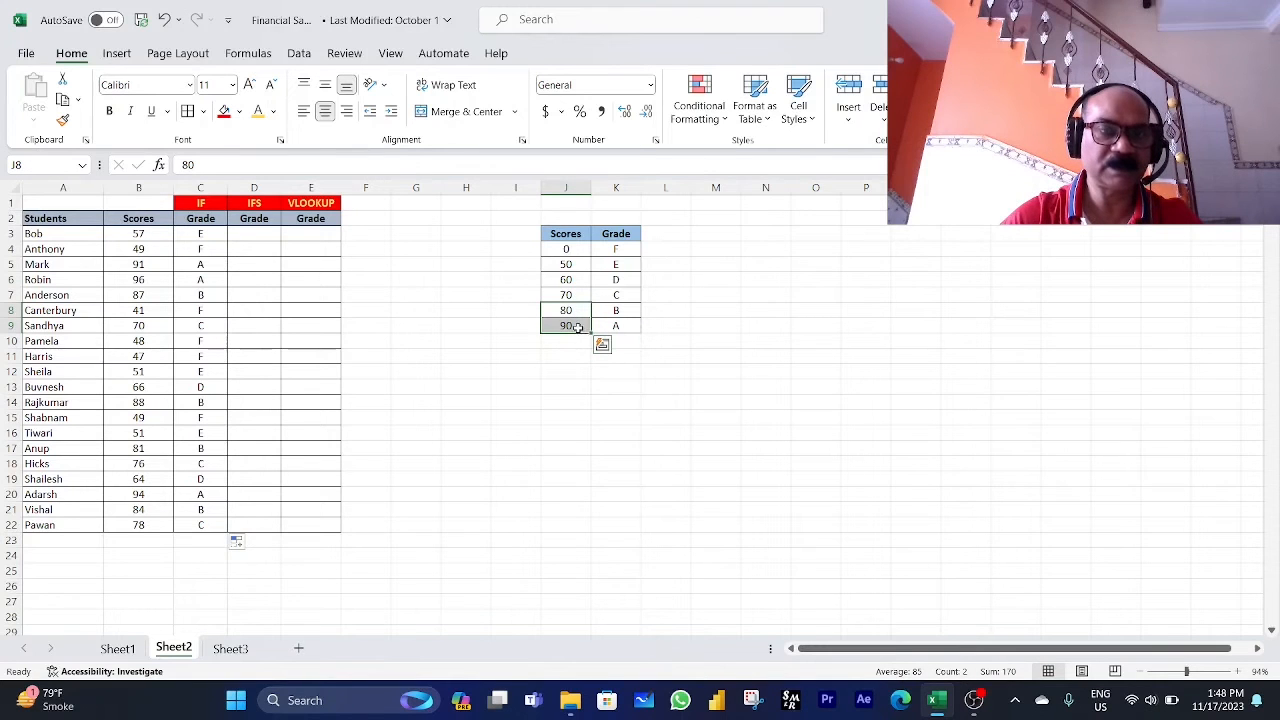
pyautogui.click(575, 313)
pyautogui.moveTo(575, 313); pyautogui.dragTo(572, 322)
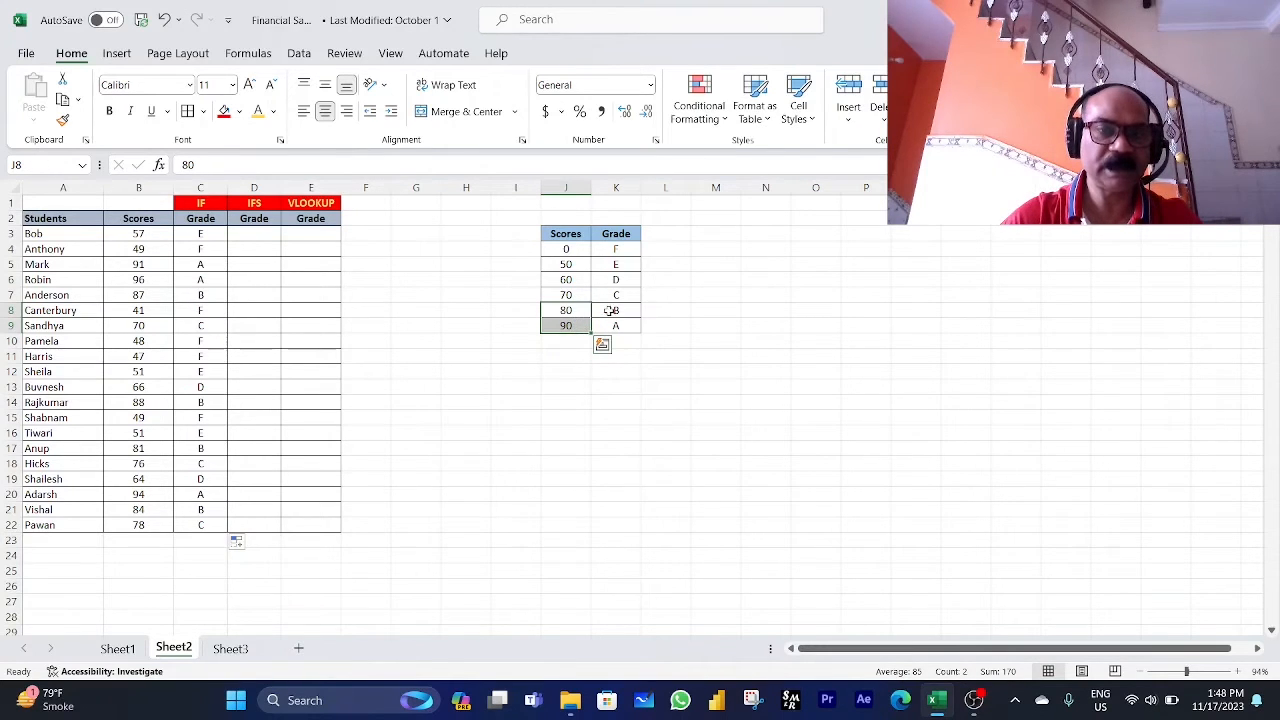
pyautogui.click(612, 310)
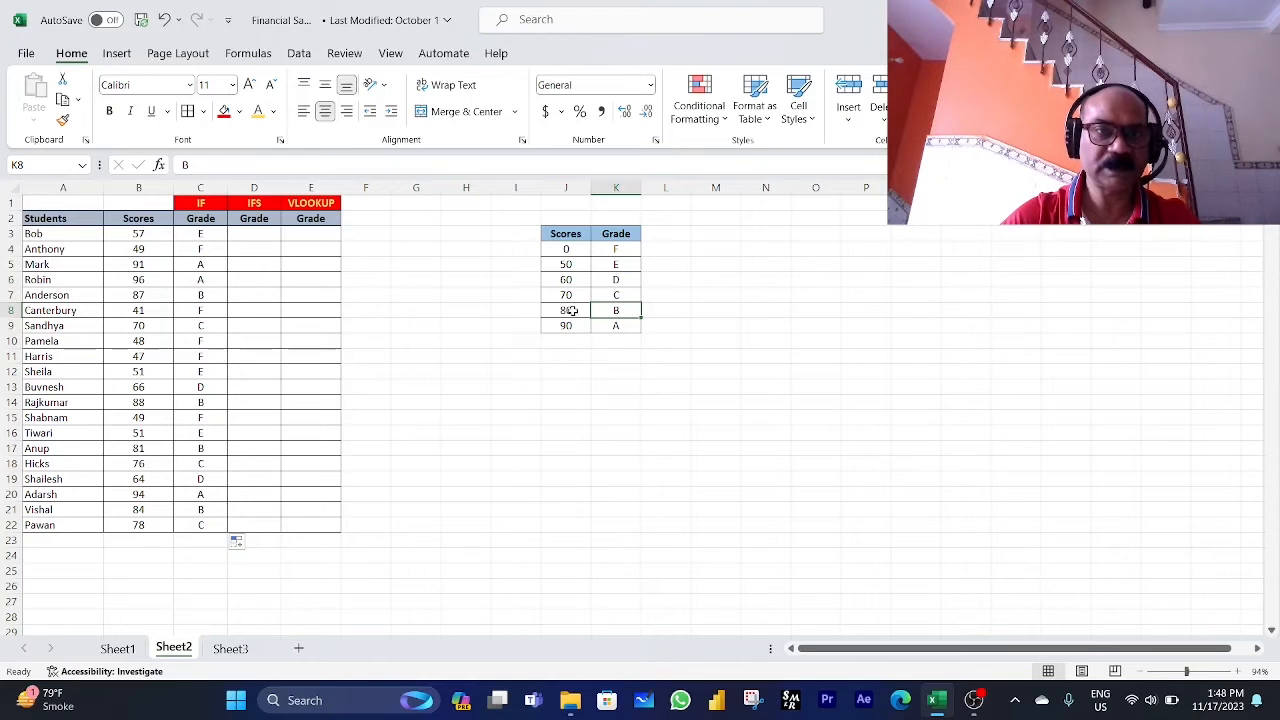
pyautogui.click(578, 327)
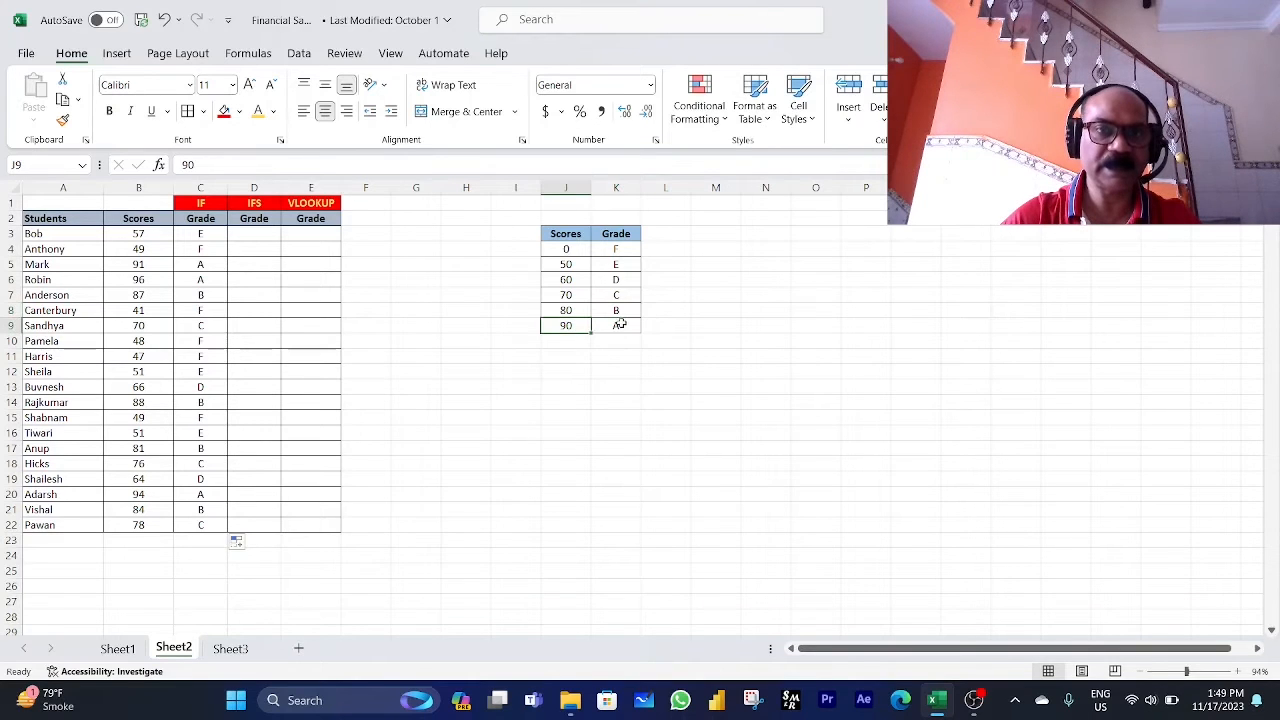
pyautogui.click(624, 324)
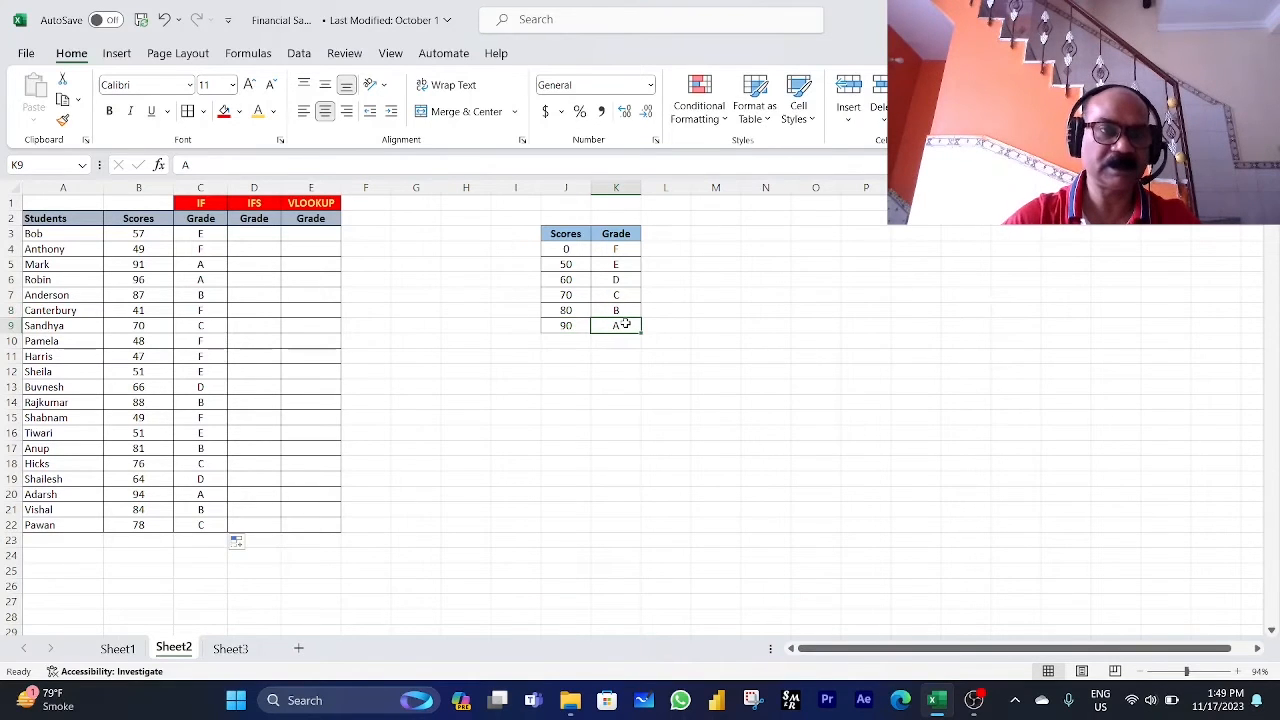
# - Start an IFS formula in D3 whose first test B3<$J$5 returns $K$4
pyautogui.click(253, 236)
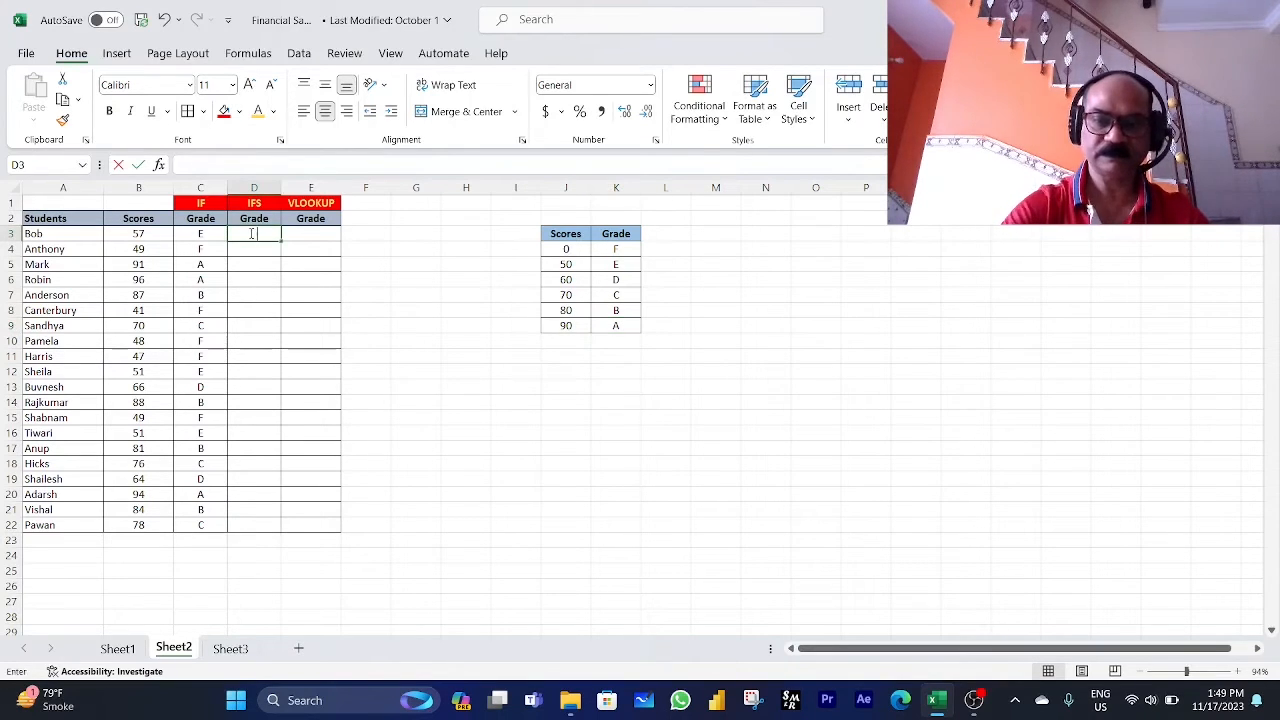
pyautogui.write('=IFS(')
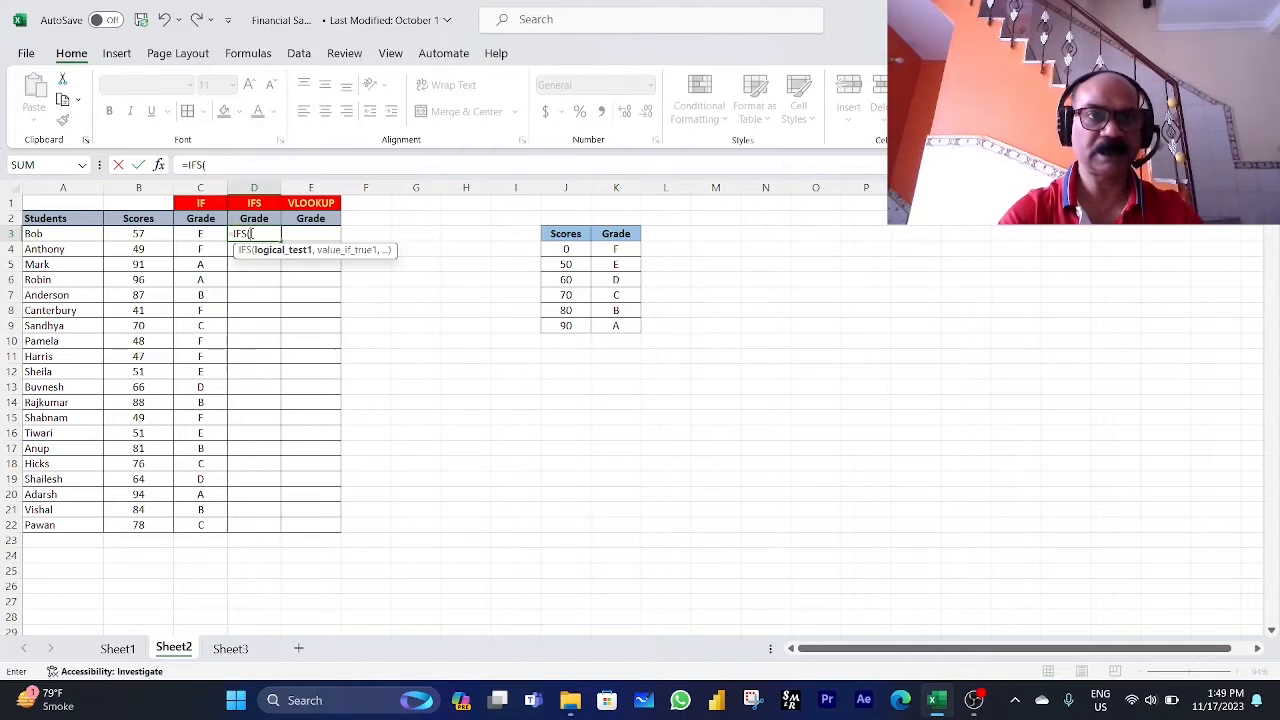
pyautogui.click(141, 233)
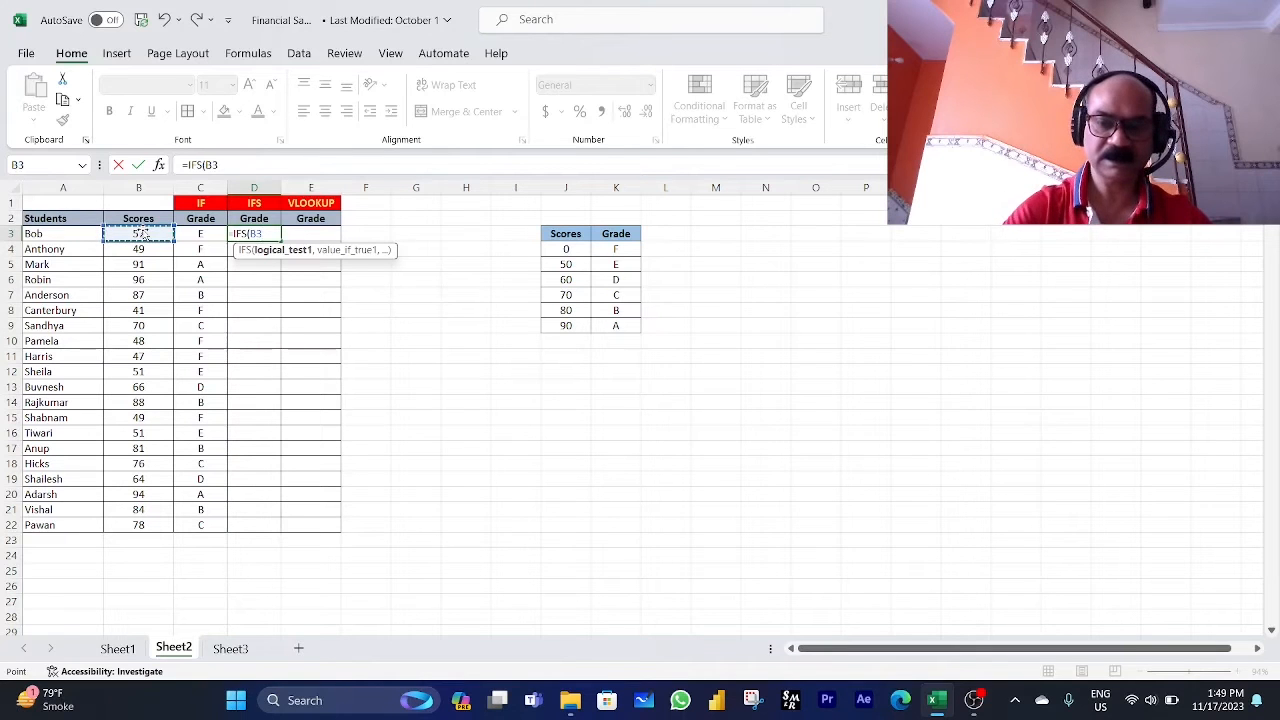
pyautogui.write('<')
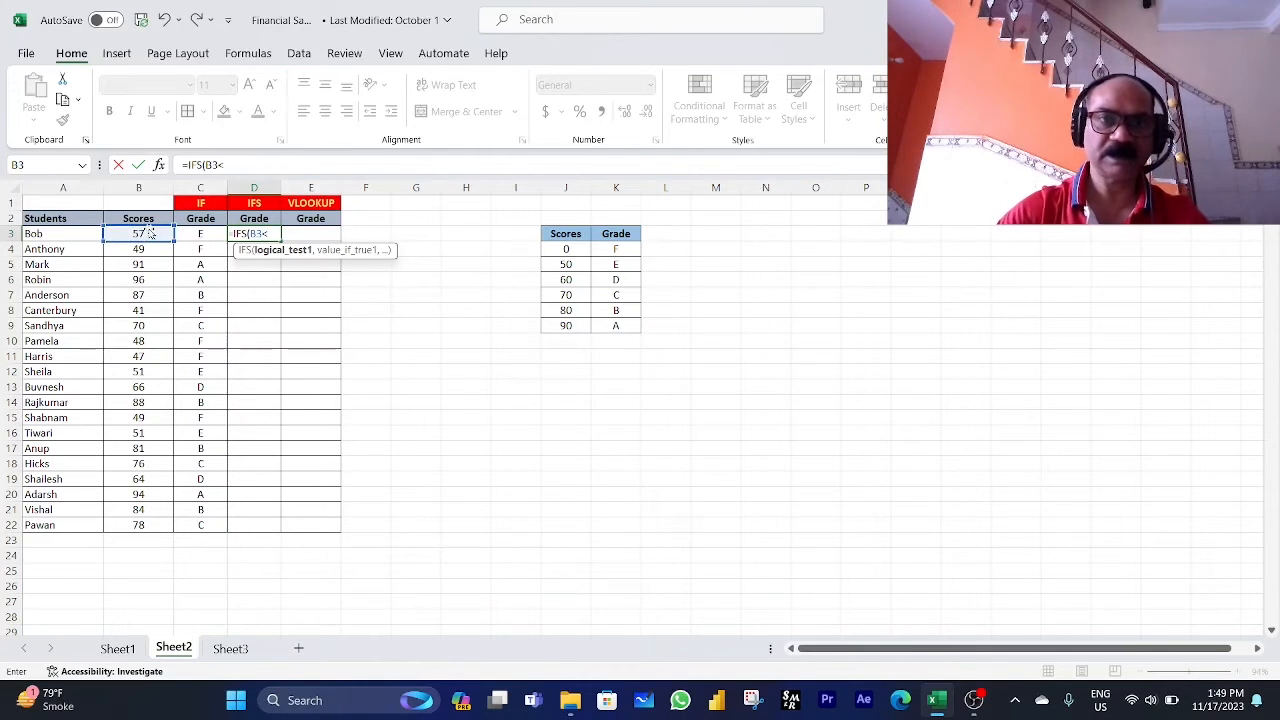
pyautogui.click(549, 265)
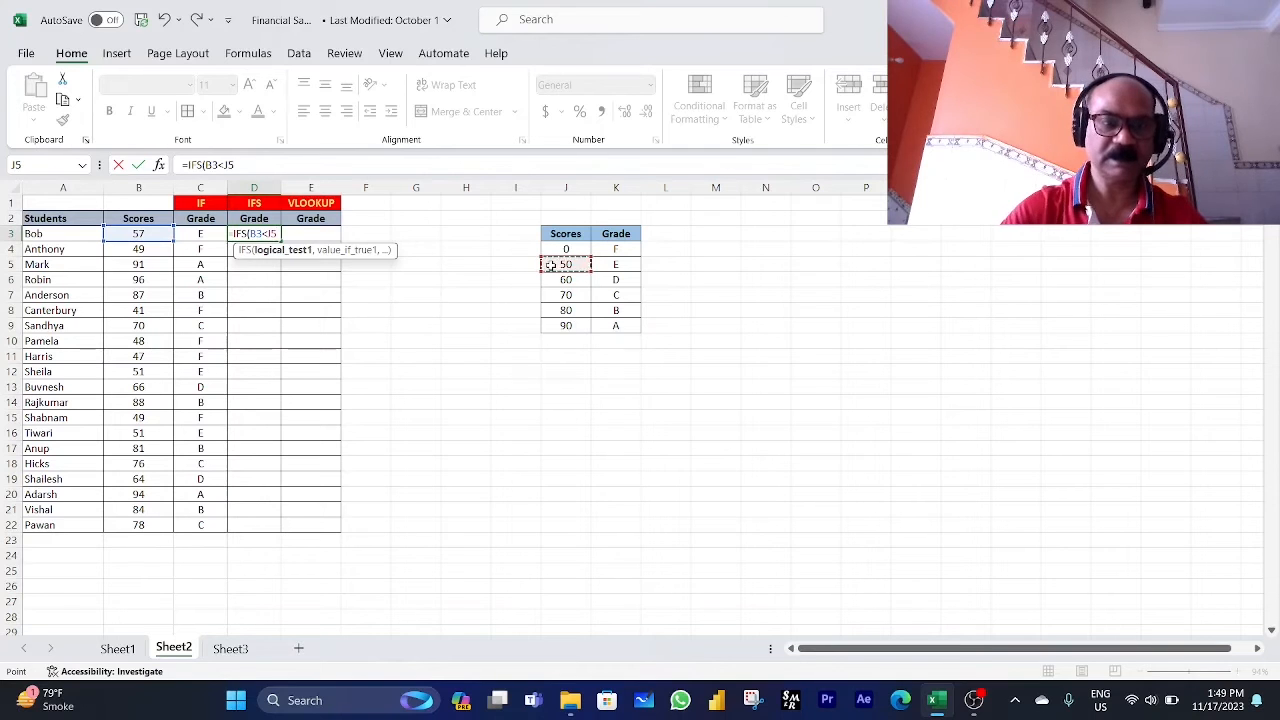
pyautogui.press('F4')
pyautogui.write(',')
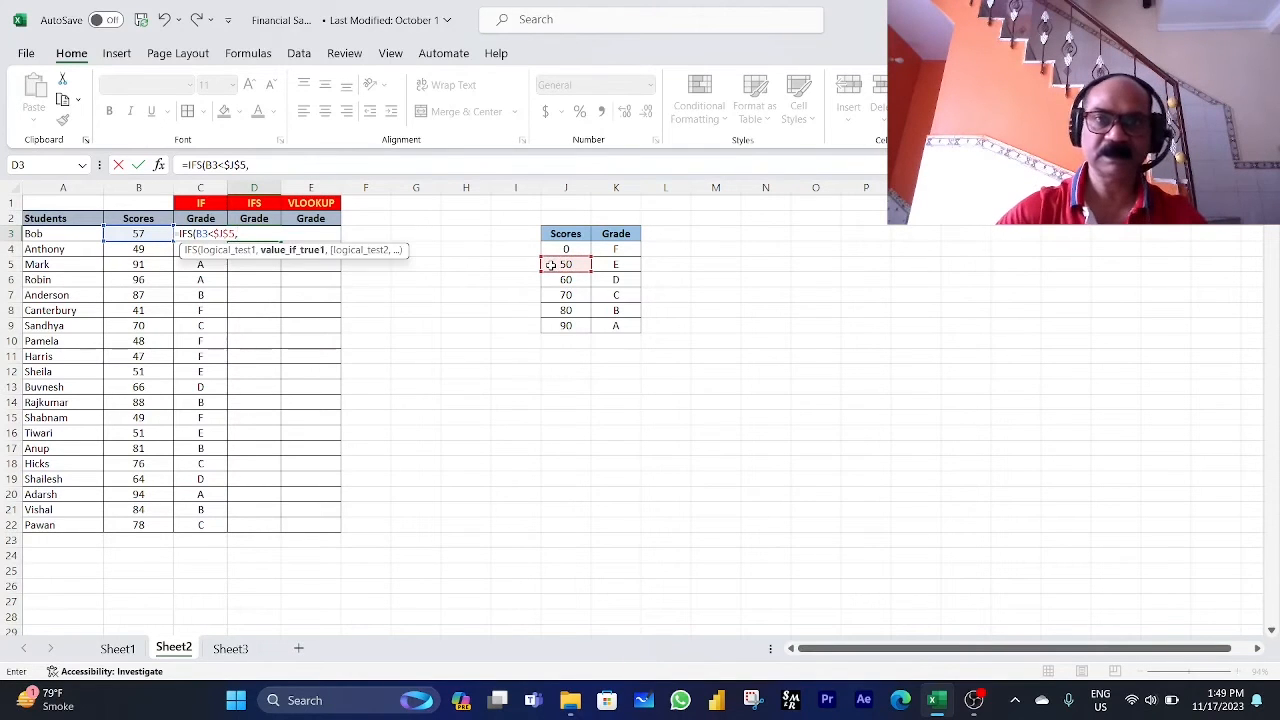
pyautogui.click(616, 249)
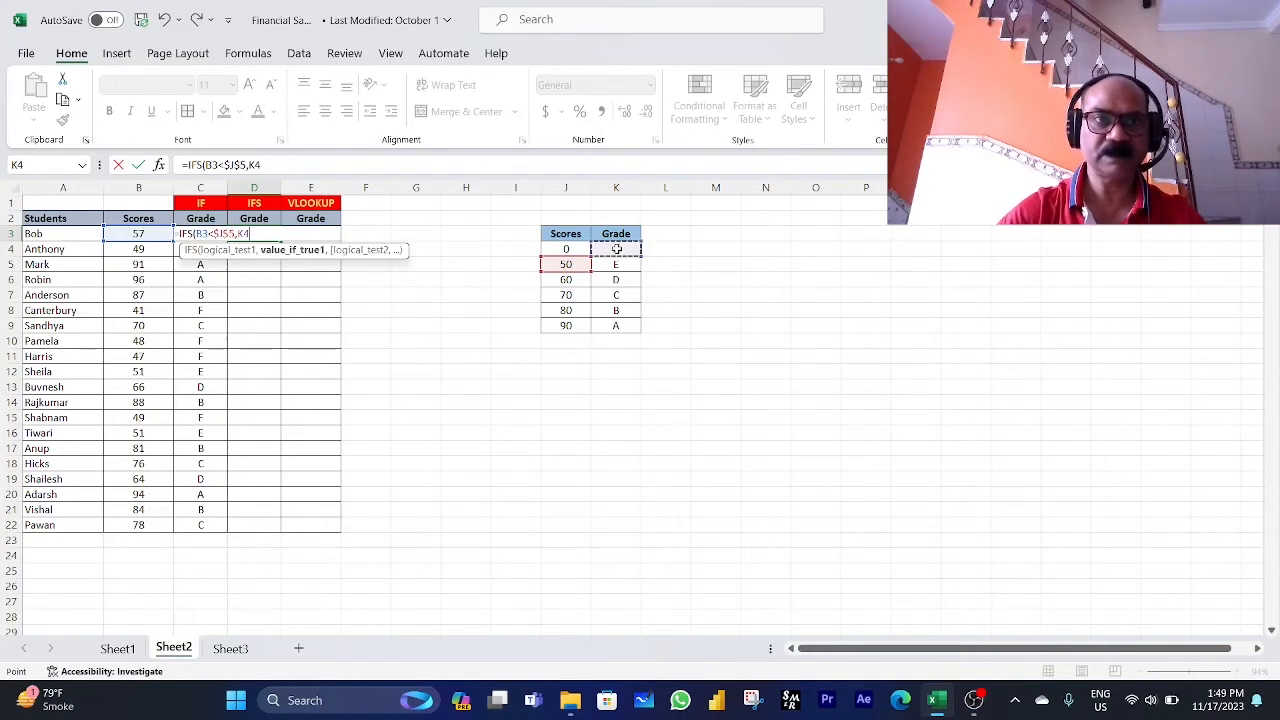
pyautogui.press('F4')
# - Add a second condition to the D3 IFS formula: B3<$J$6 returning $K$5
pyautogui.write(',B3')
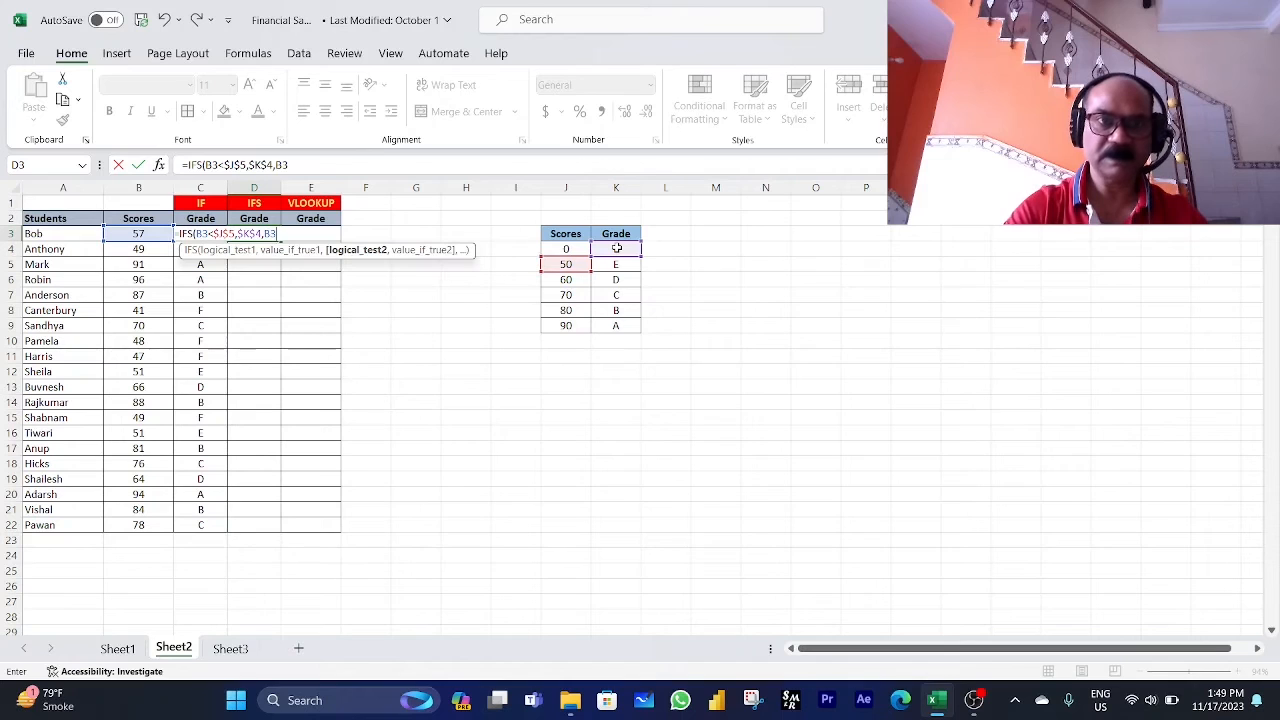
pyautogui.write('<')
pyautogui.click(567, 281)
pyautogui.press('F4')
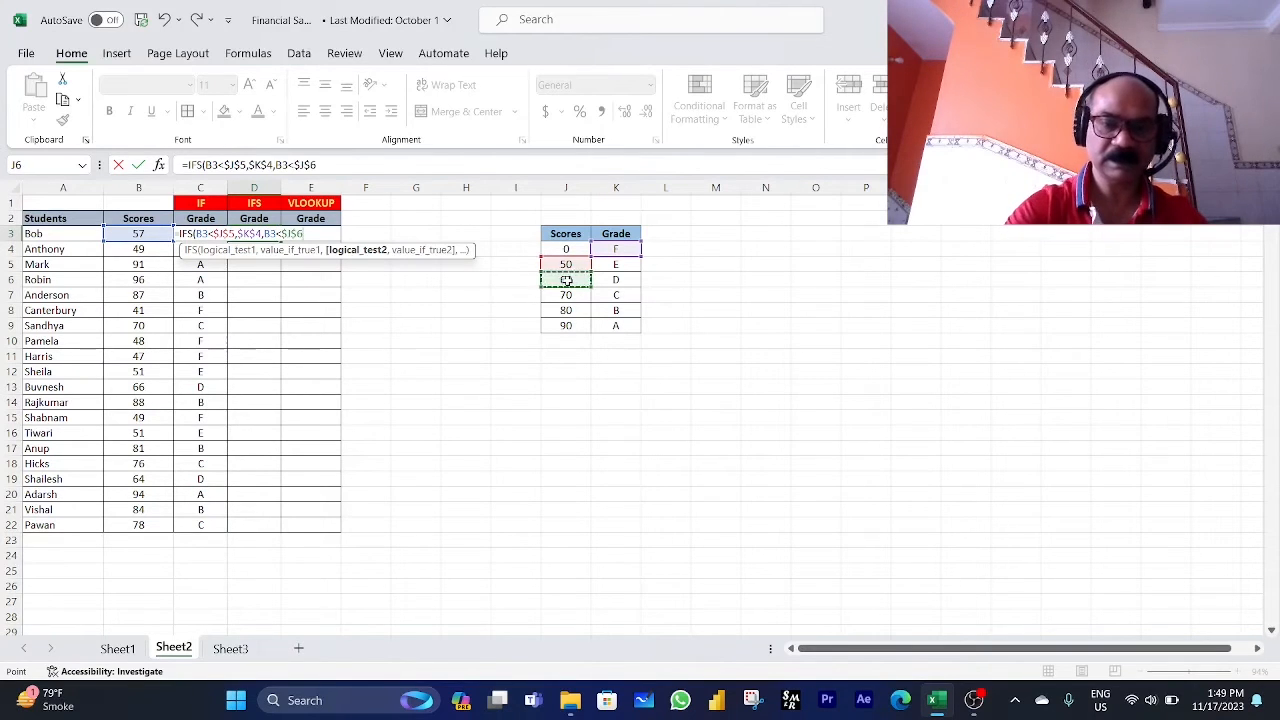
pyautogui.write(',')
pyautogui.click(617, 265)
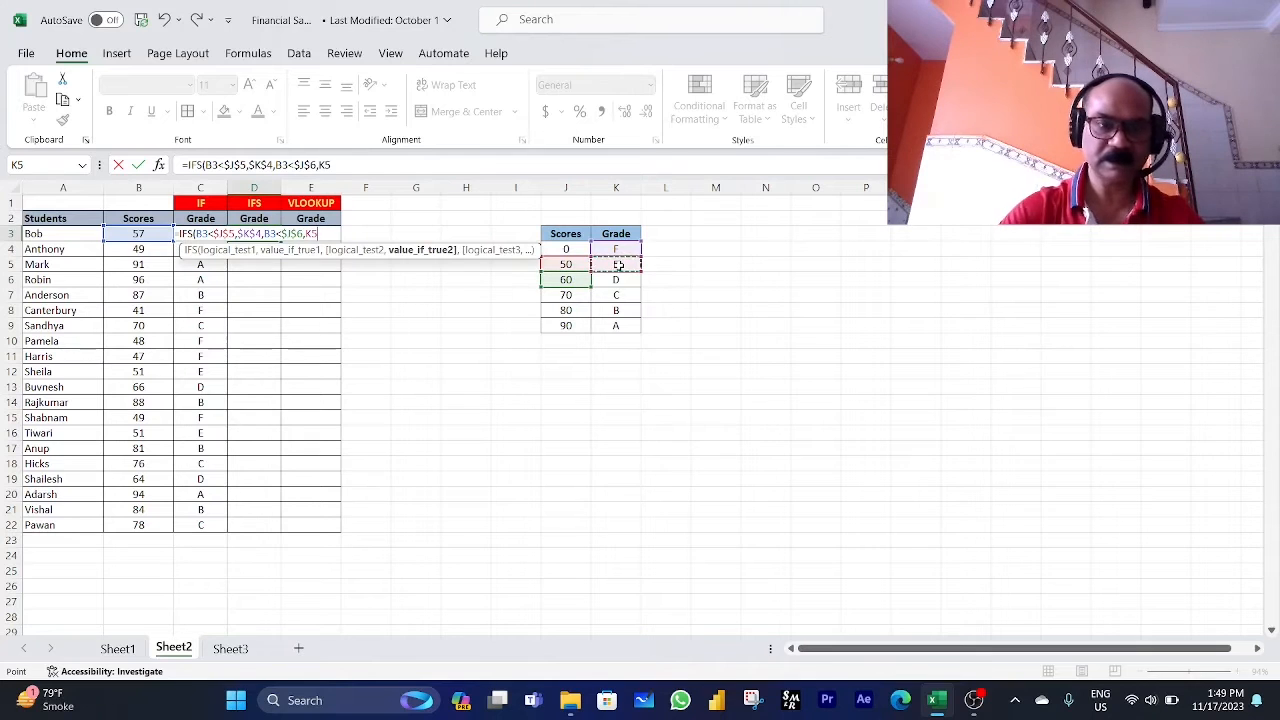
pyautogui.press('F4')
pyautogui.write(',')
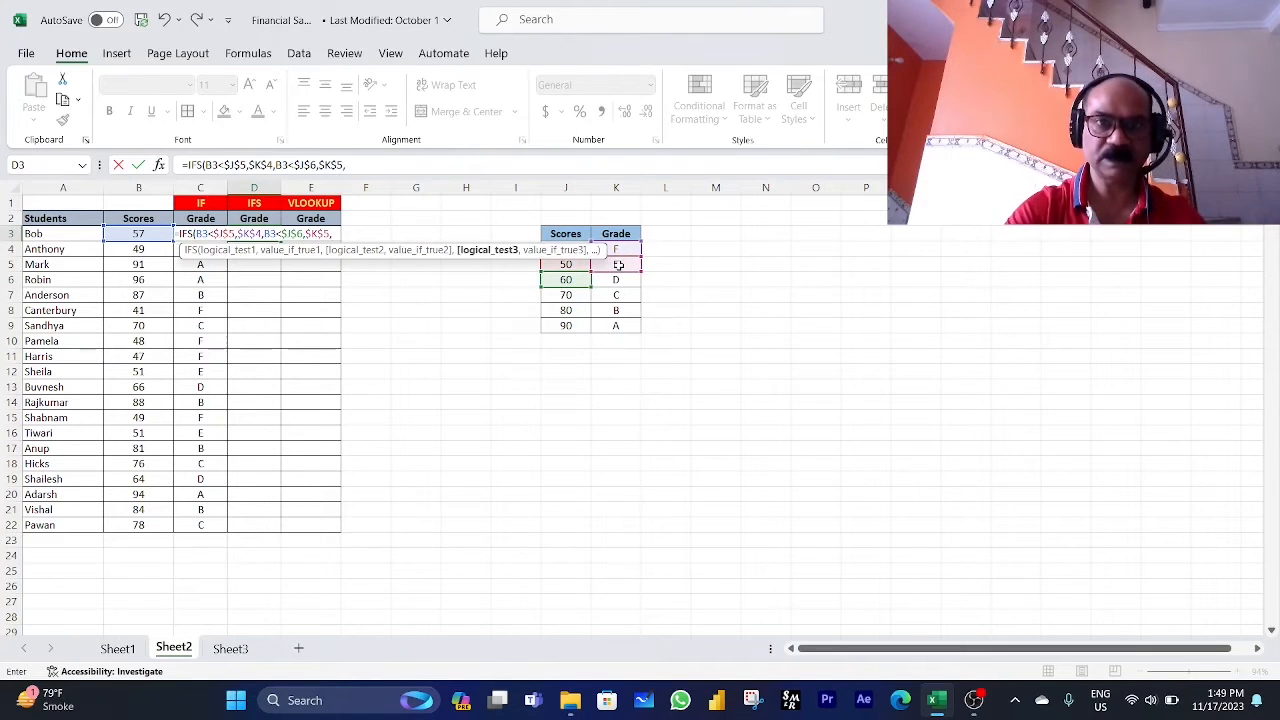
# - Add a third condition to the D3 IFS formula: B3<$J$7 returning $K$6
pyautogui.write('B3<')
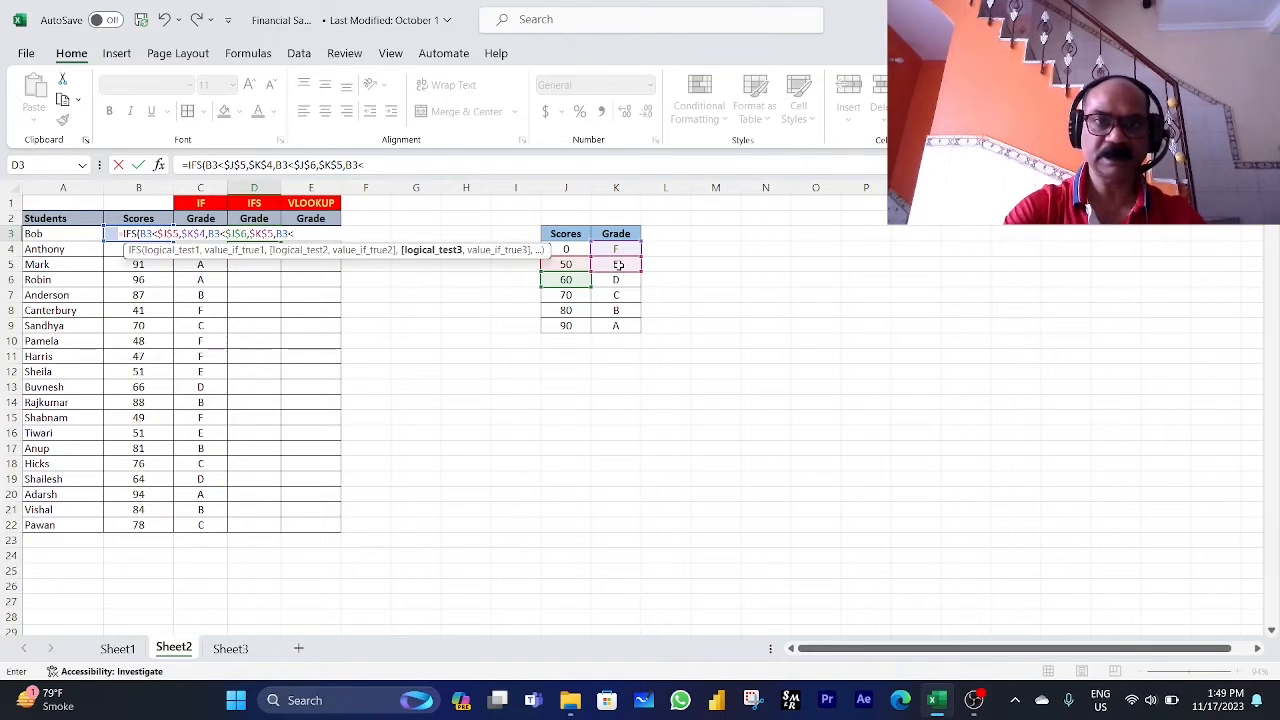
pyautogui.click(577, 299)
pyautogui.press('F4')
pyautogui.write(',')
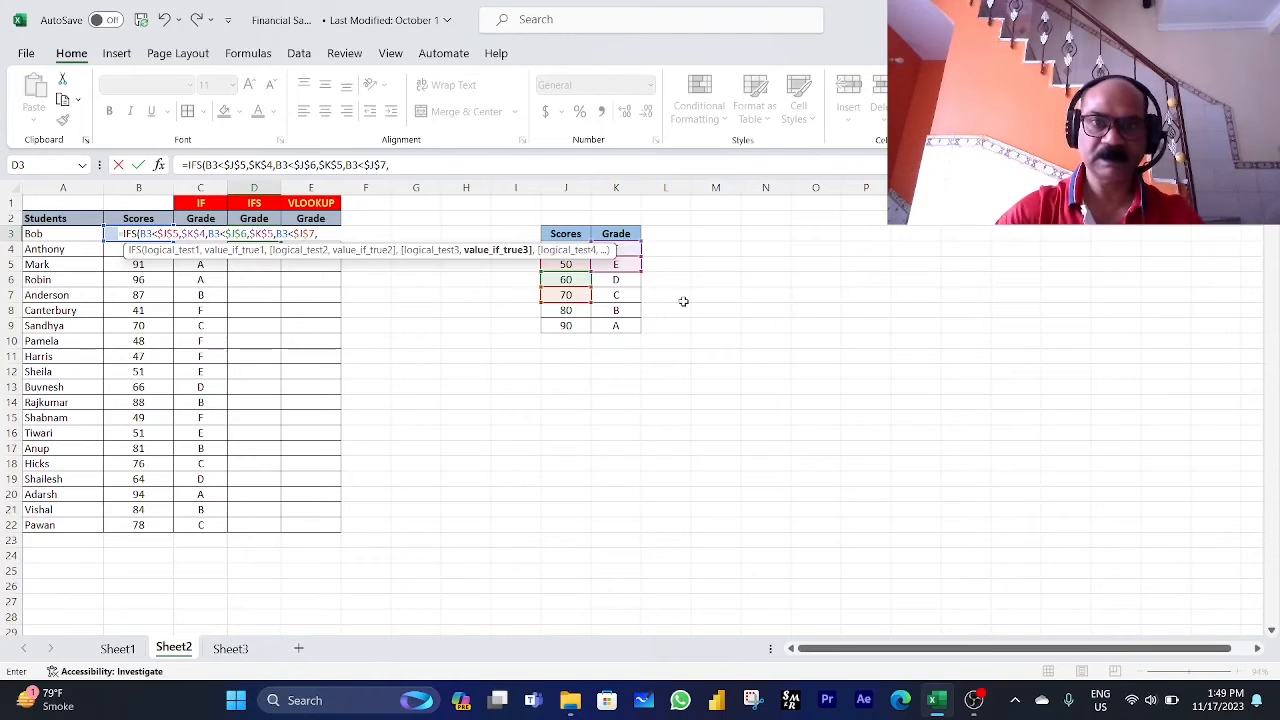
pyautogui.click(618, 280)
pyautogui.press('F4')
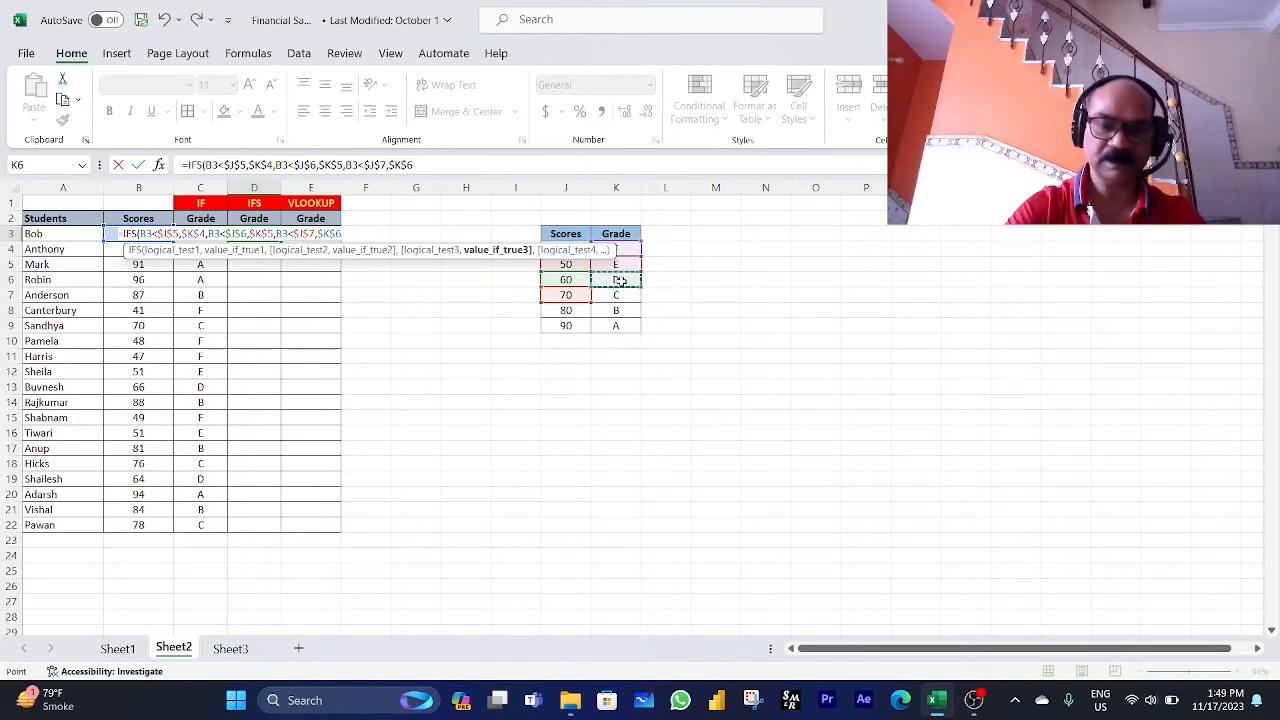
pyautogui.write(',')
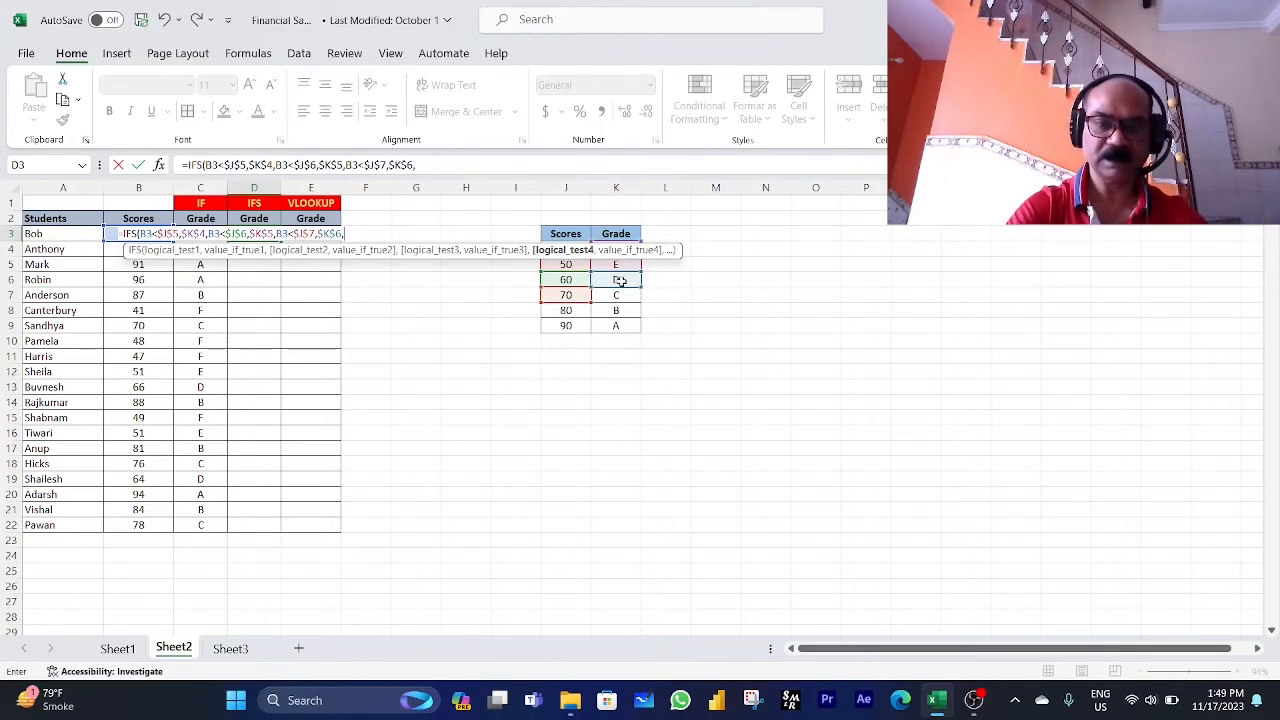
# - Add a fourth condition to the D3 IFS formula: B3<$J$8 returning $K$7
pyautogui.write('B3')
pyautogui.press('Return')
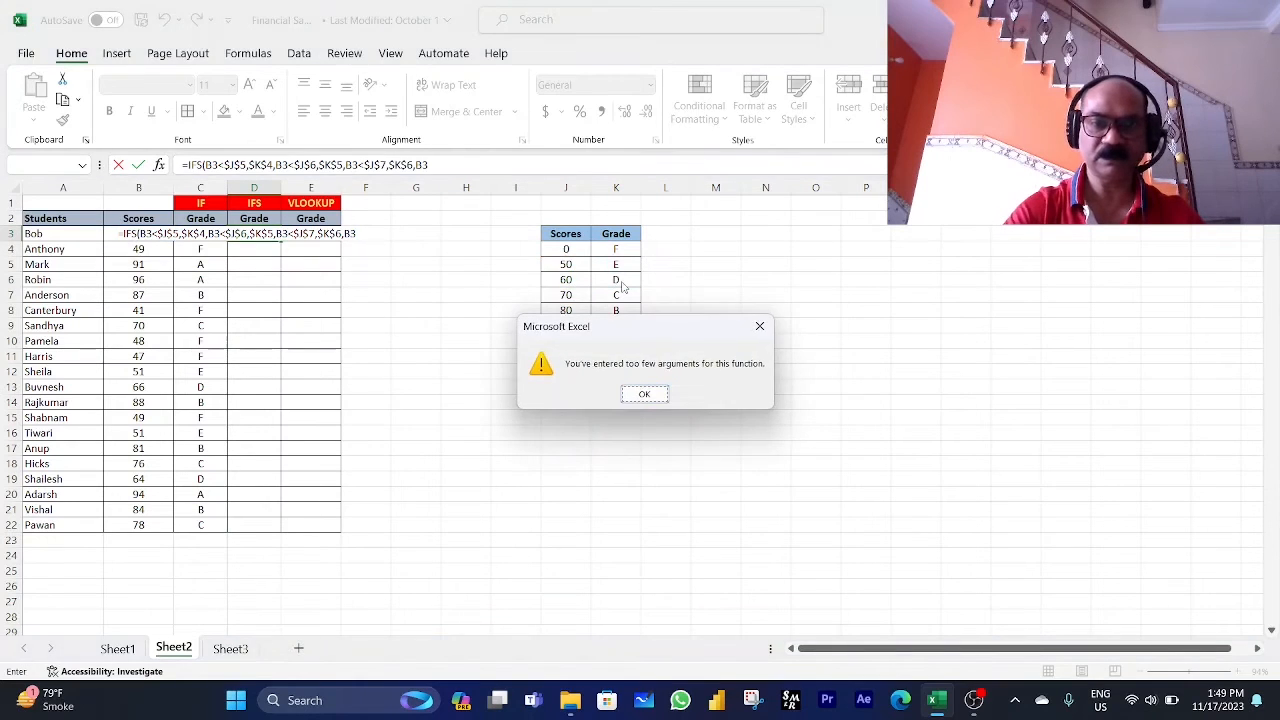
pyautogui.press('Return')
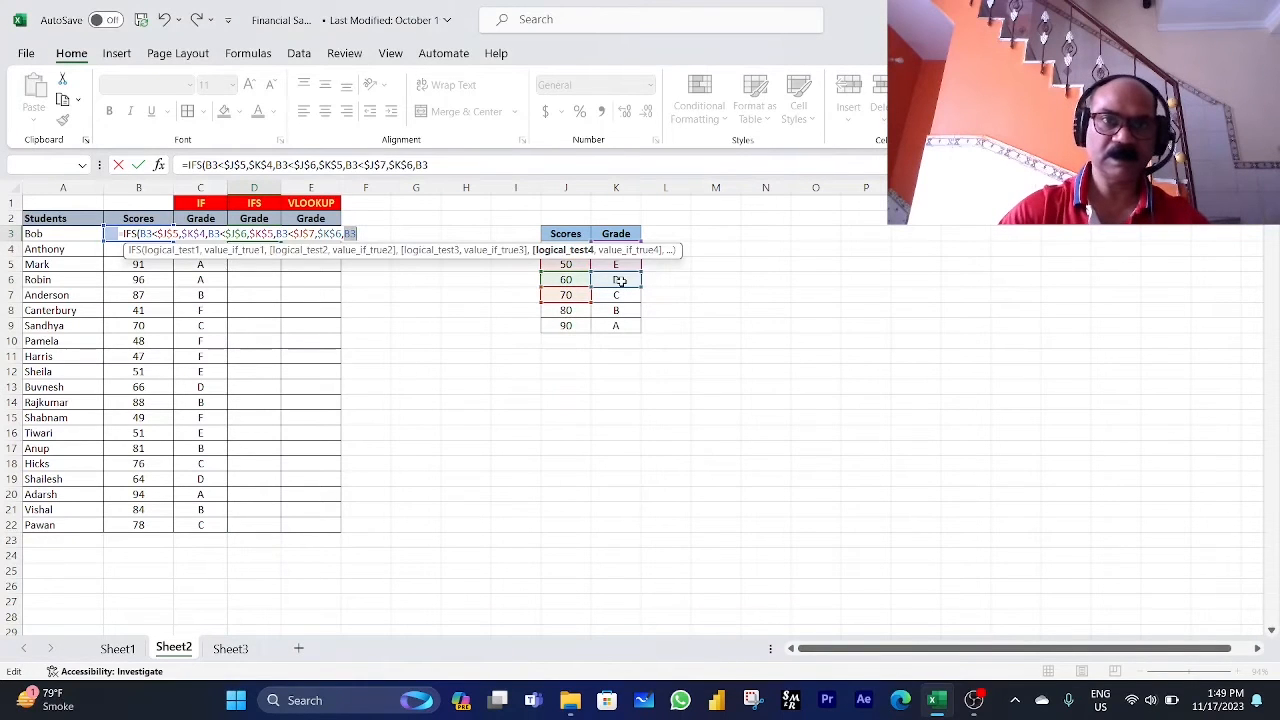
pyautogui.click(458, 165)
pyautogui.write('<')
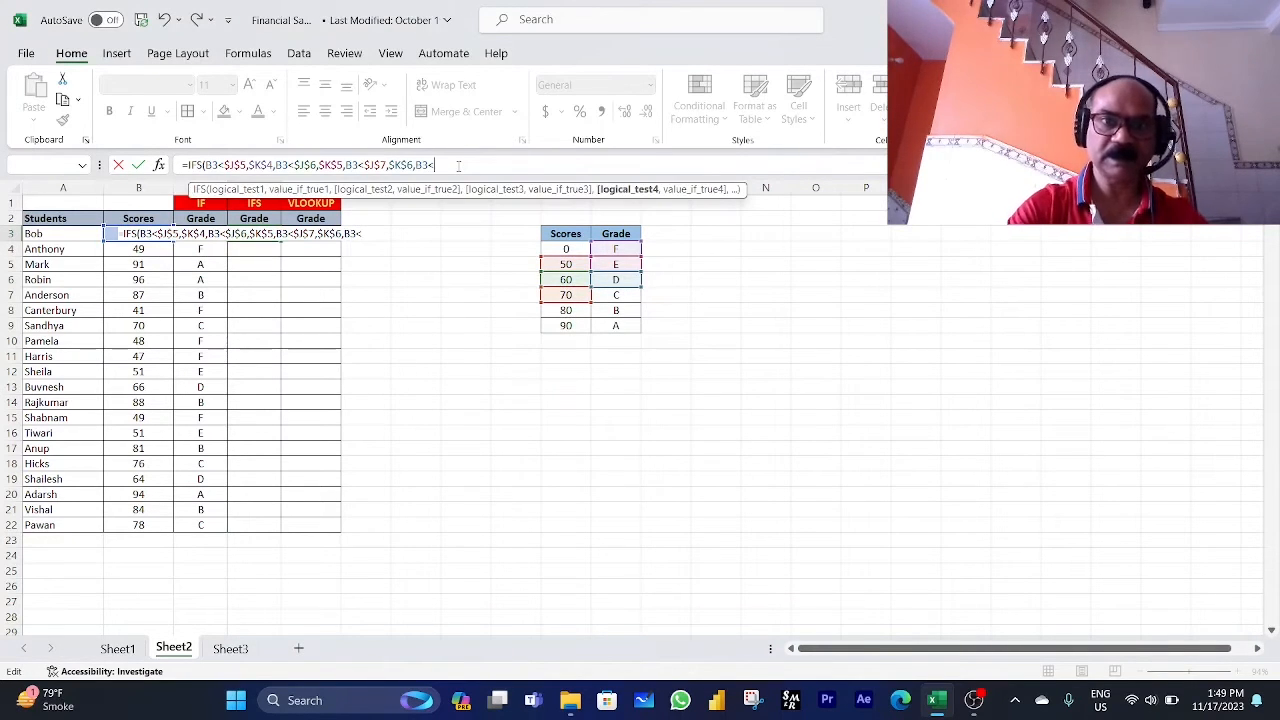
pyautogui.click(565, 309)
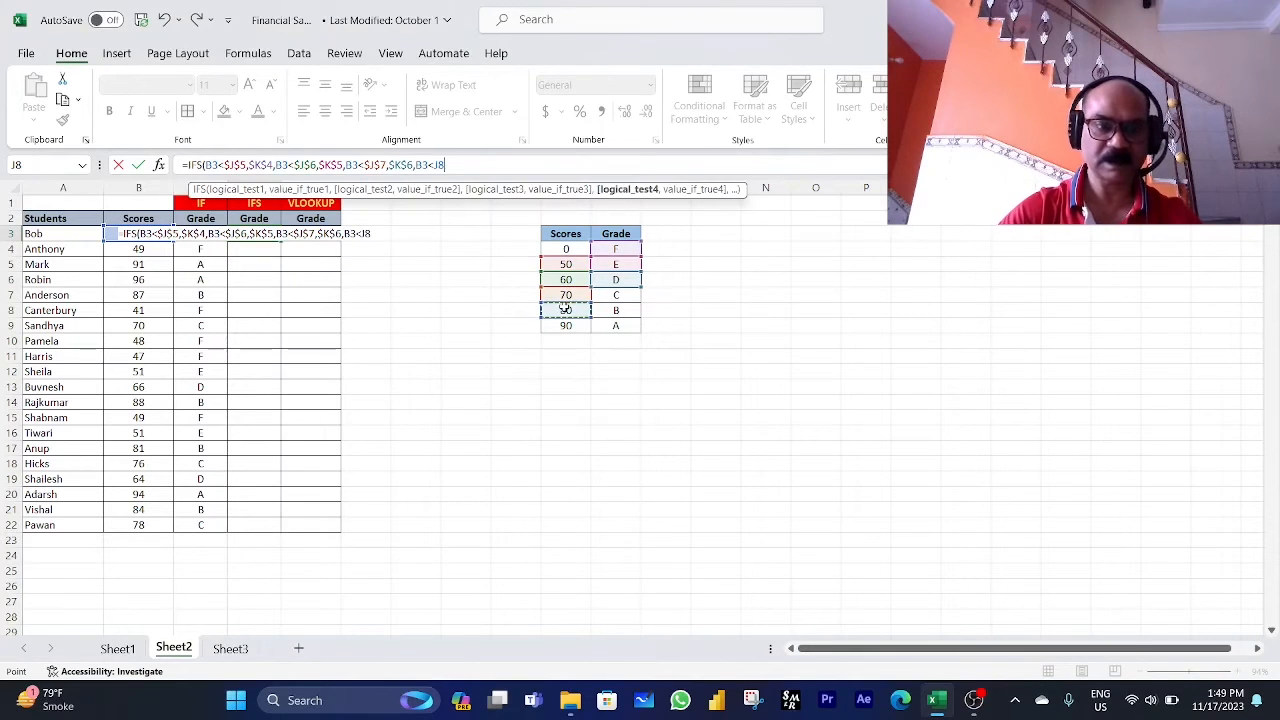
pyautogui.press('F4')
pyautogui.write(',')
pyautogui.click(608, 292)
pyautogui.press('F4')
pyautogui.write(',')
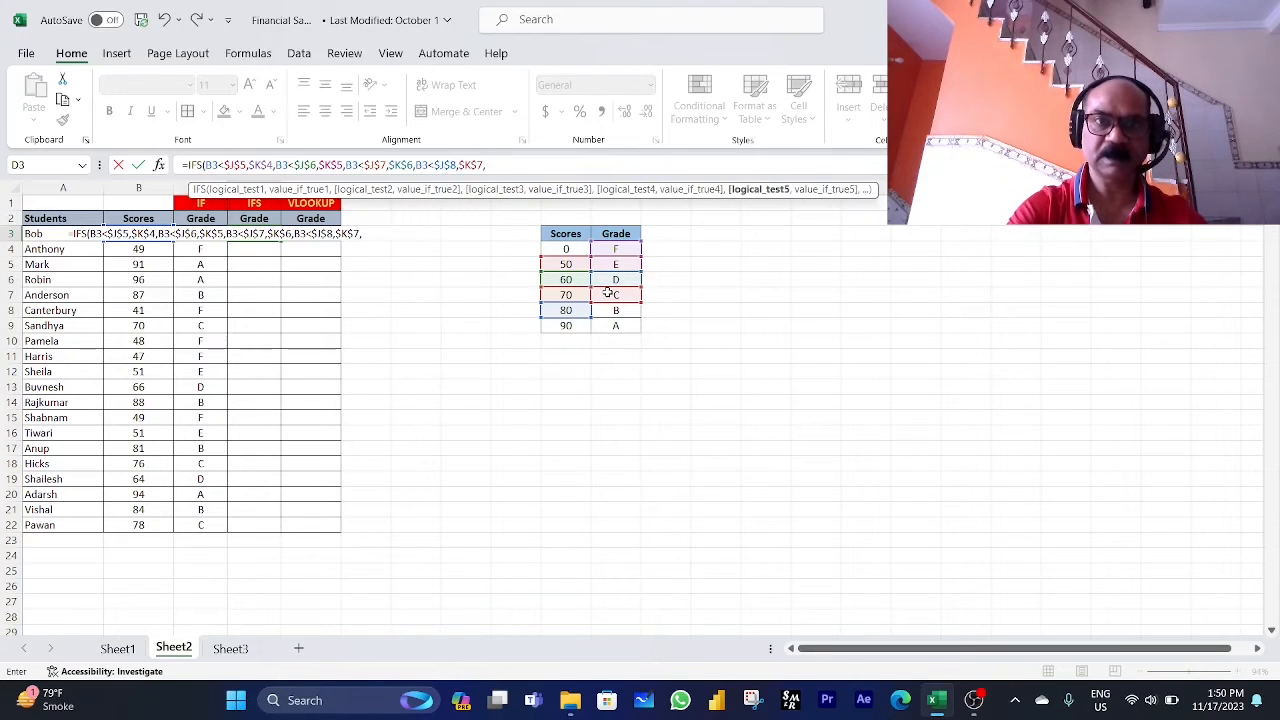
# - Add a fifth condition to the D3 IFS formula: B3<$J$9 returning $K$8
pyautogui.write('B3')
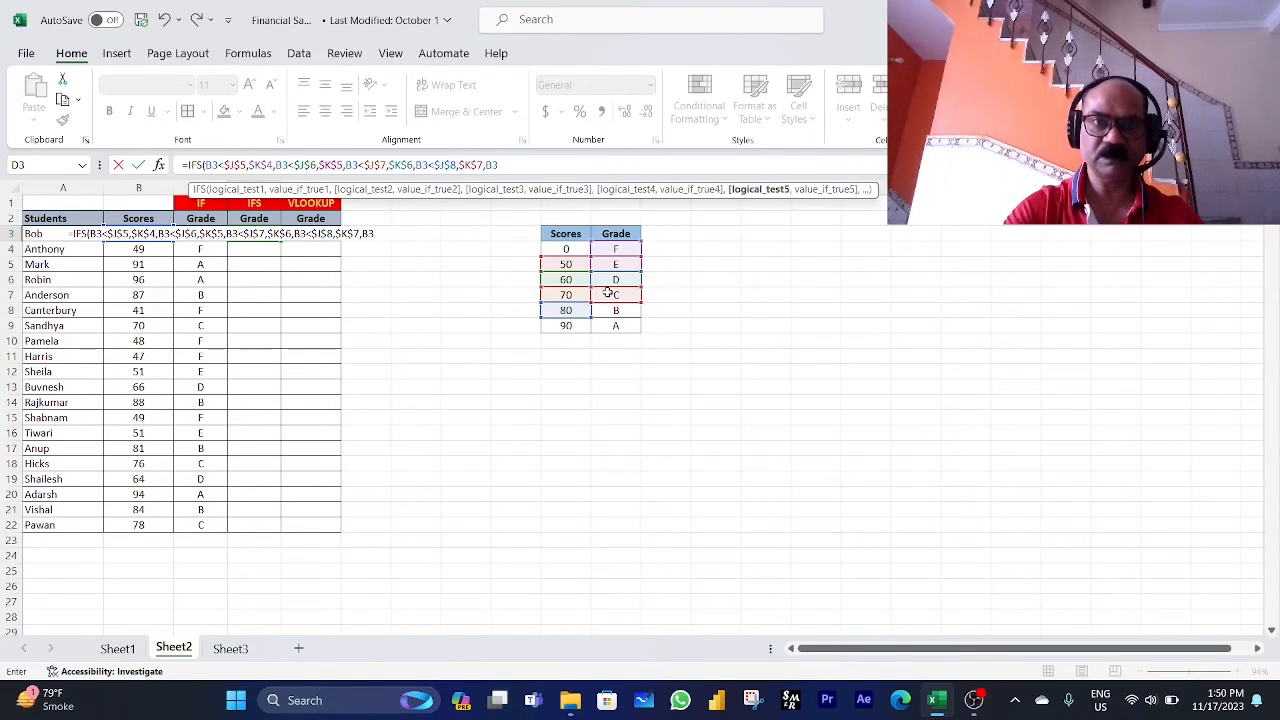
pyautogui.write('<')
pyautogui.click(565, 330)
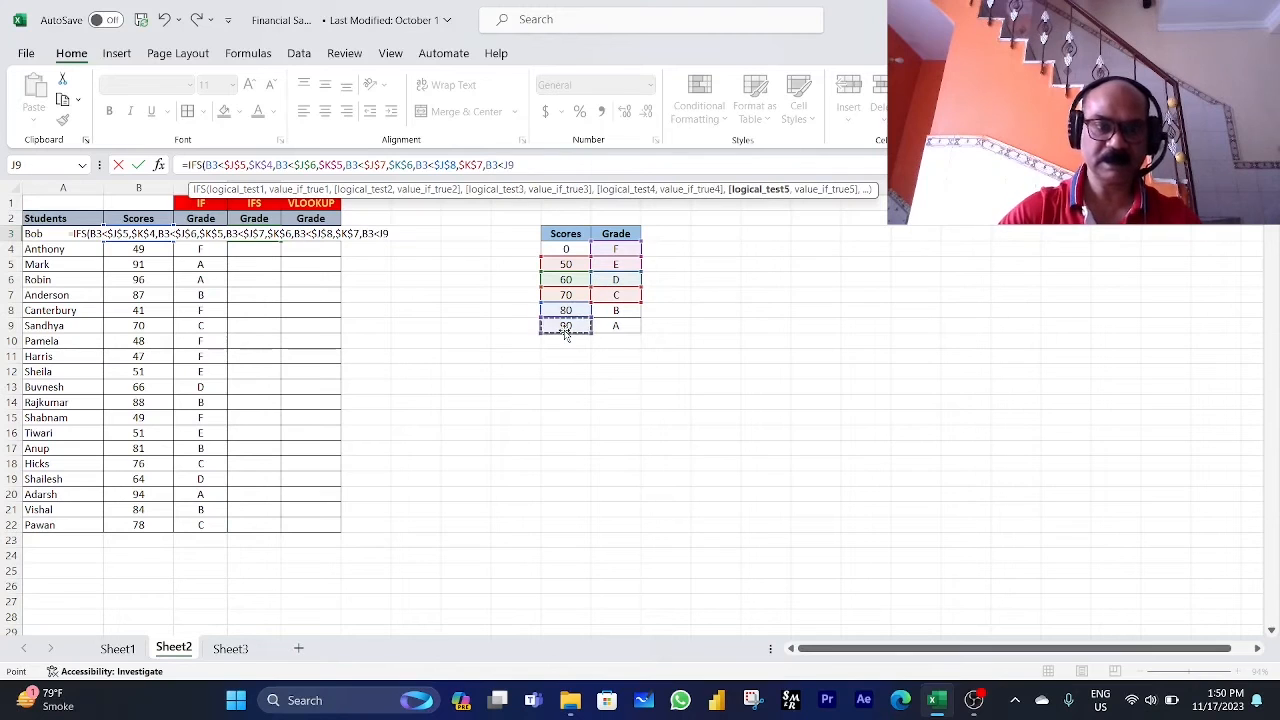
pyautogui.press('F4')
pyautogui.write(',')
pyautogui.click(612, 311)
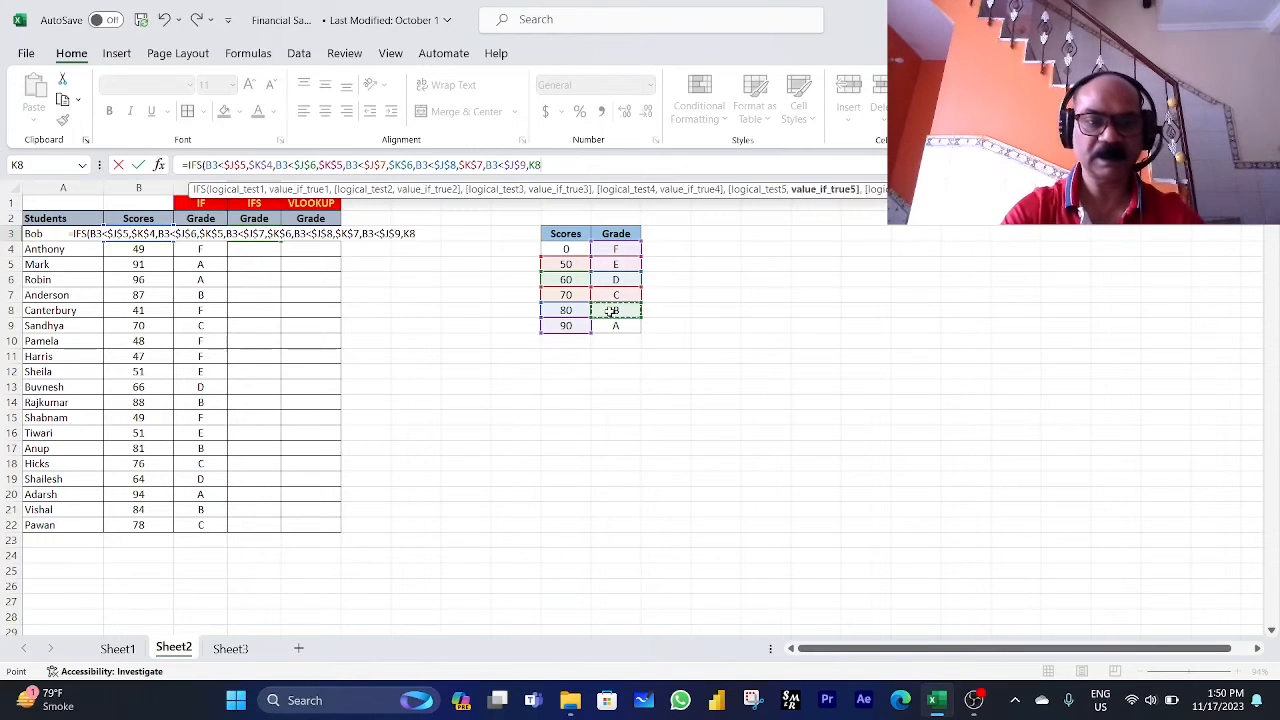
pyautogui.press('F4')
pyautogui.write(',')
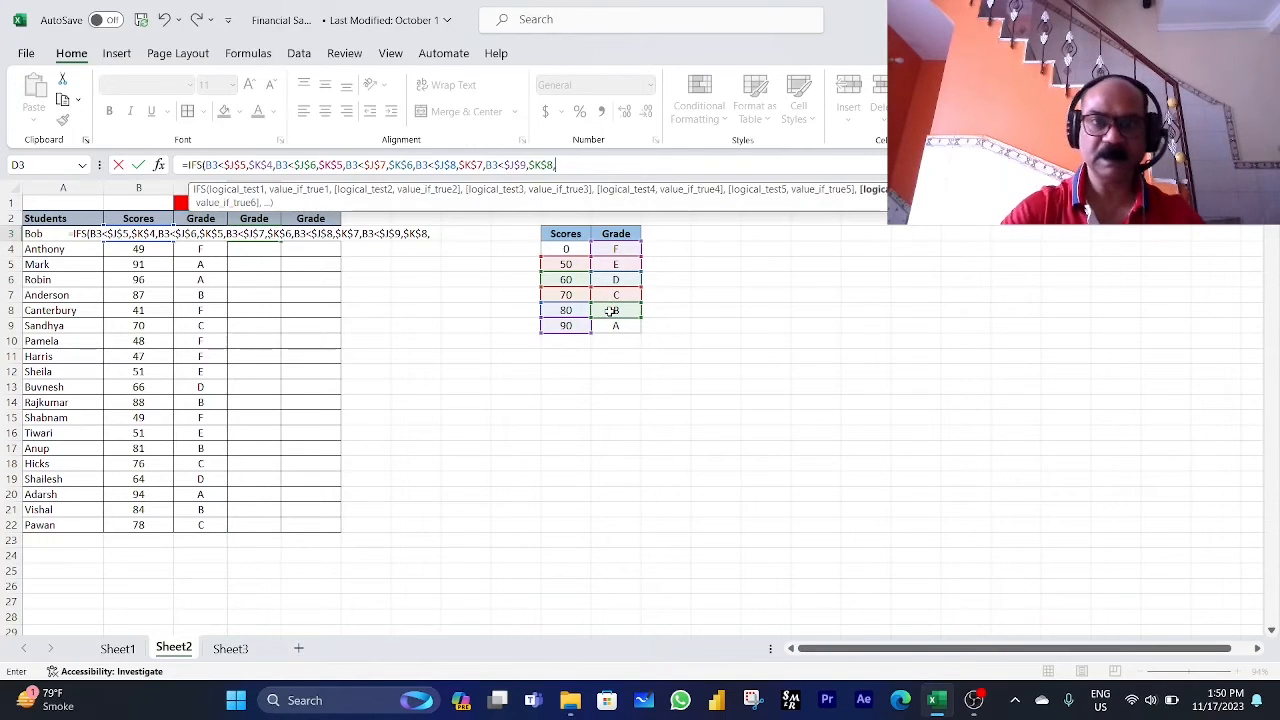
# - Append $K$9 as the final argument of the D3 formula, close the parenthesis and try to enter it
pyautogui.click(612, 324)
pyautogui.press('F4')
pyautogui.write(')')
pyautogui.press('Return')
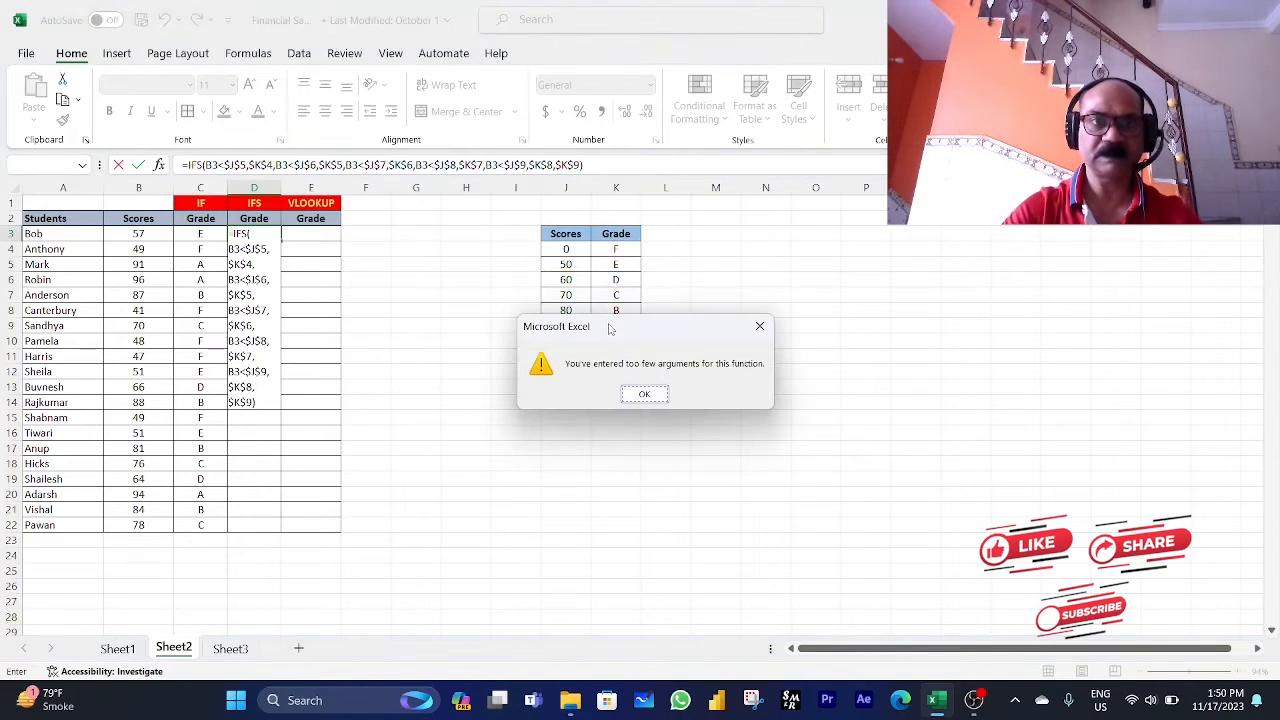
pyautogui.press('Return')
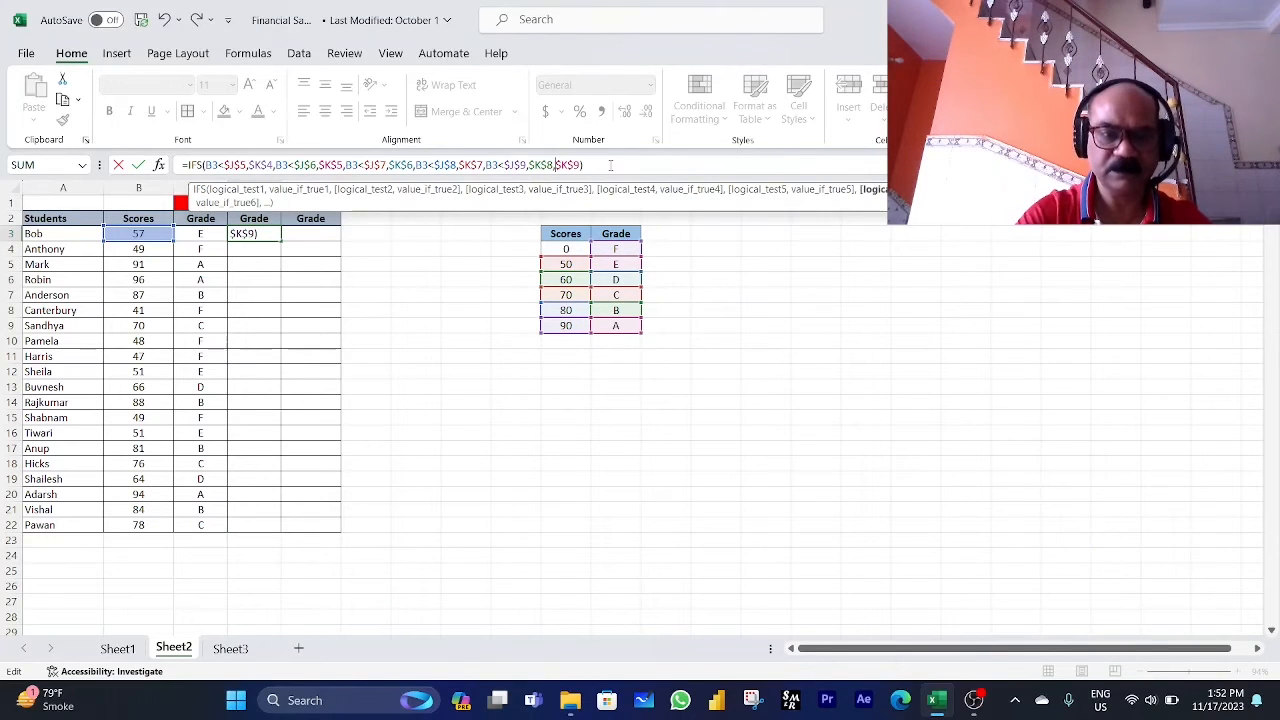
# - Insert the logical test B3>$J$9 before $K$9 in the D3 IFS formula and enter it
pyautogui.write('B3')
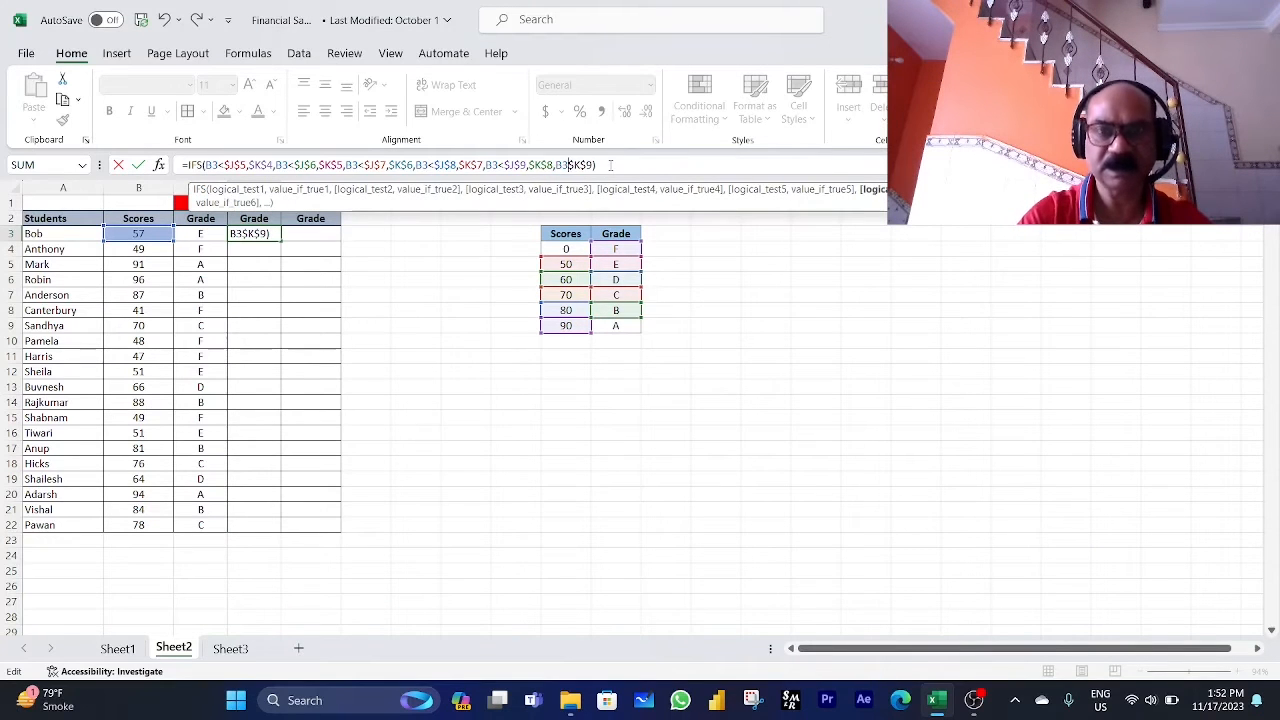
pyautogui.write('>')
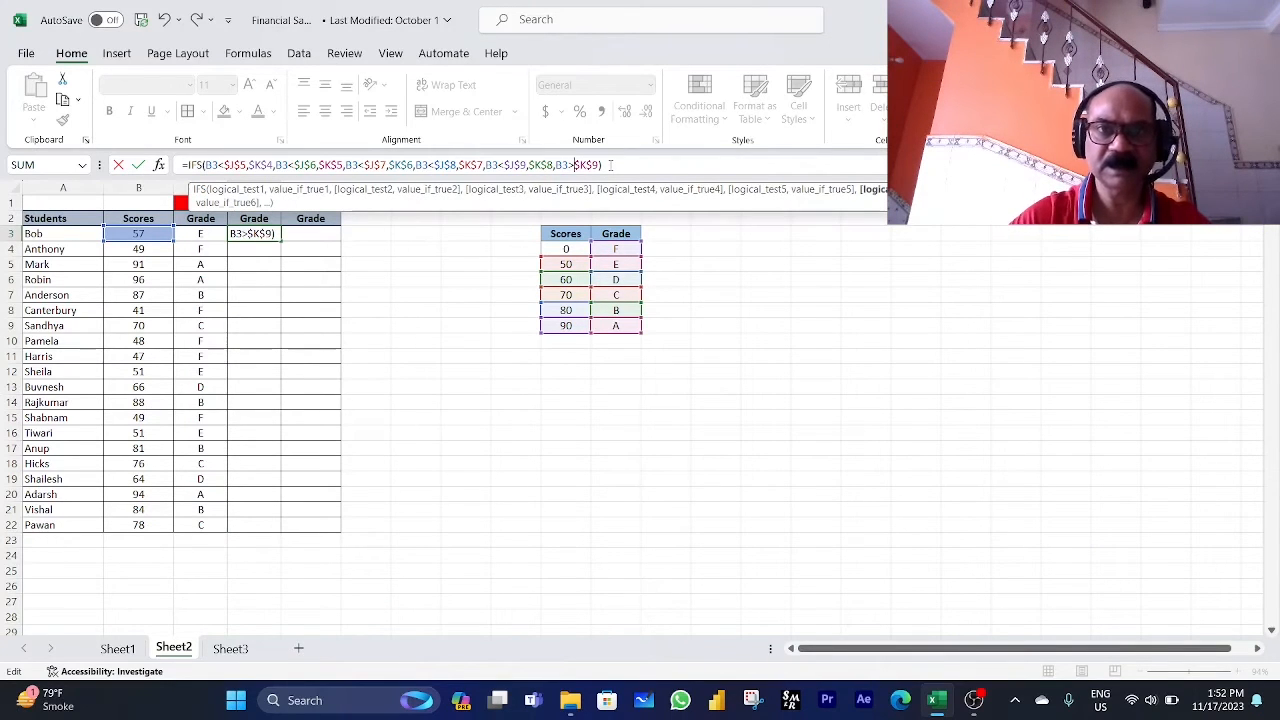
pyautogui.click(580, 325)
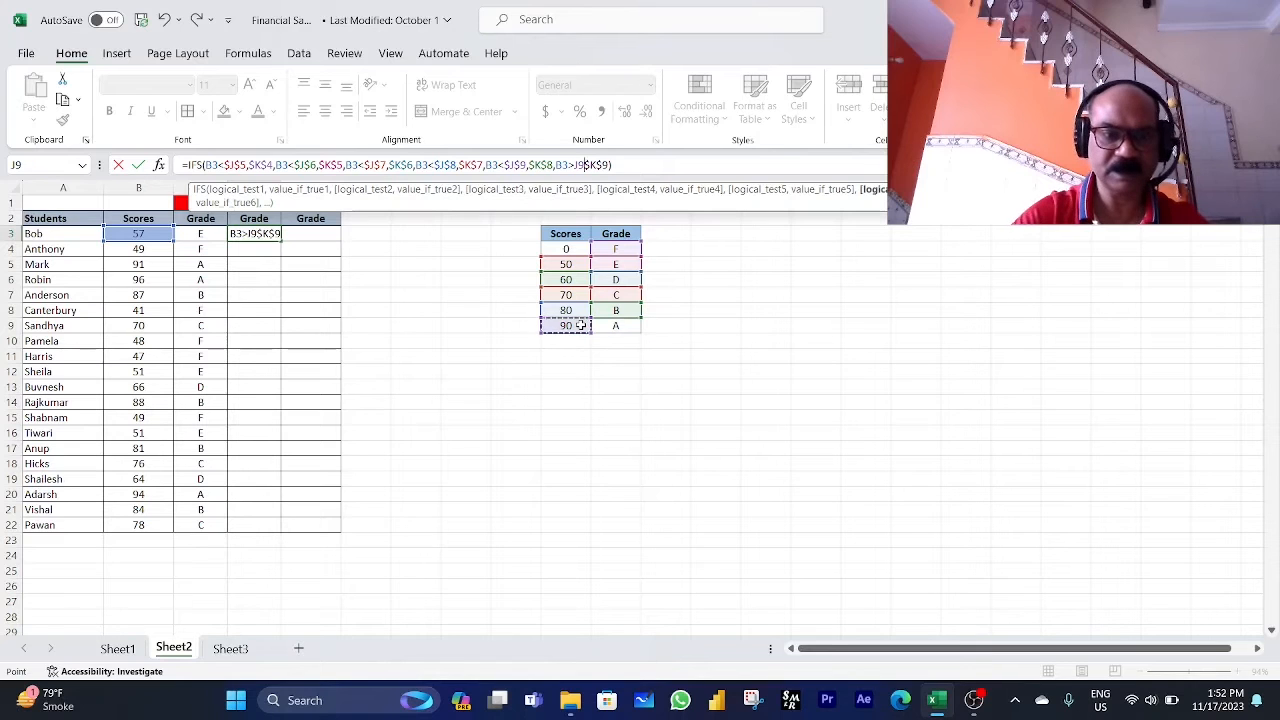
pyautogui.press('F4')
pyautogui.write(',')
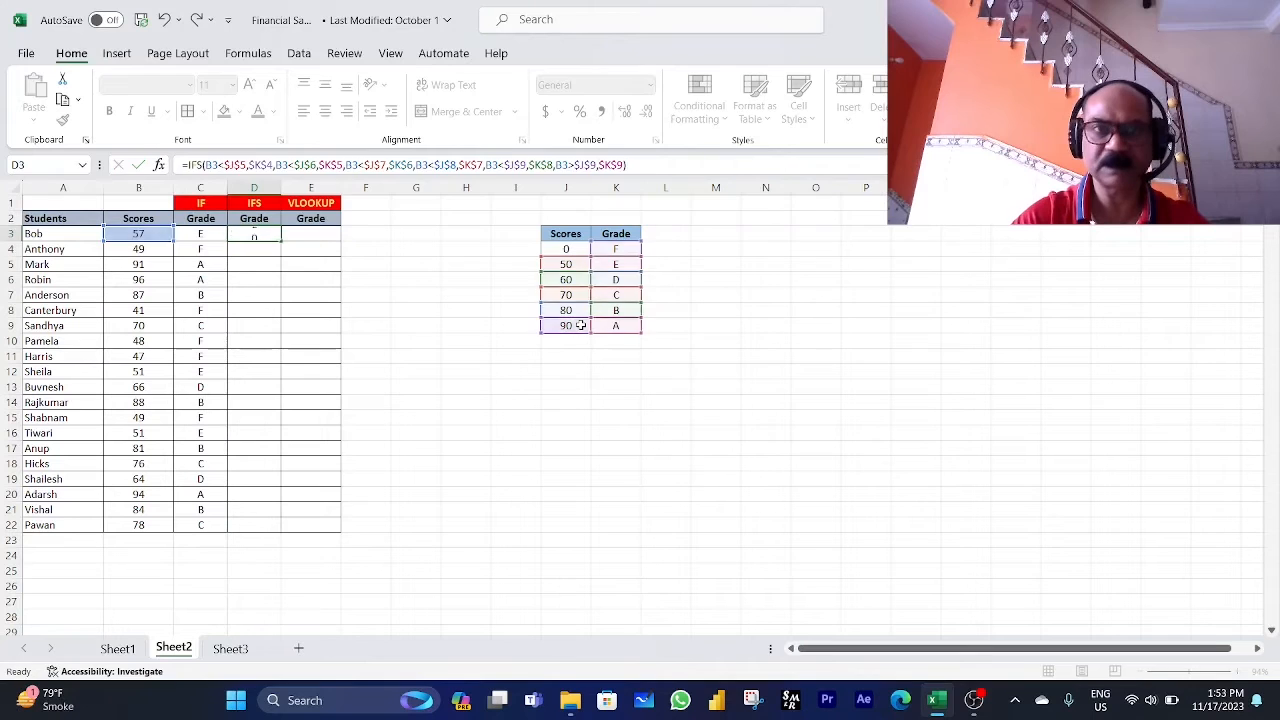
pyautogui.press('Return')
# - Fill the IFS formula from D3 down to D22
pyautogui.press('Up')
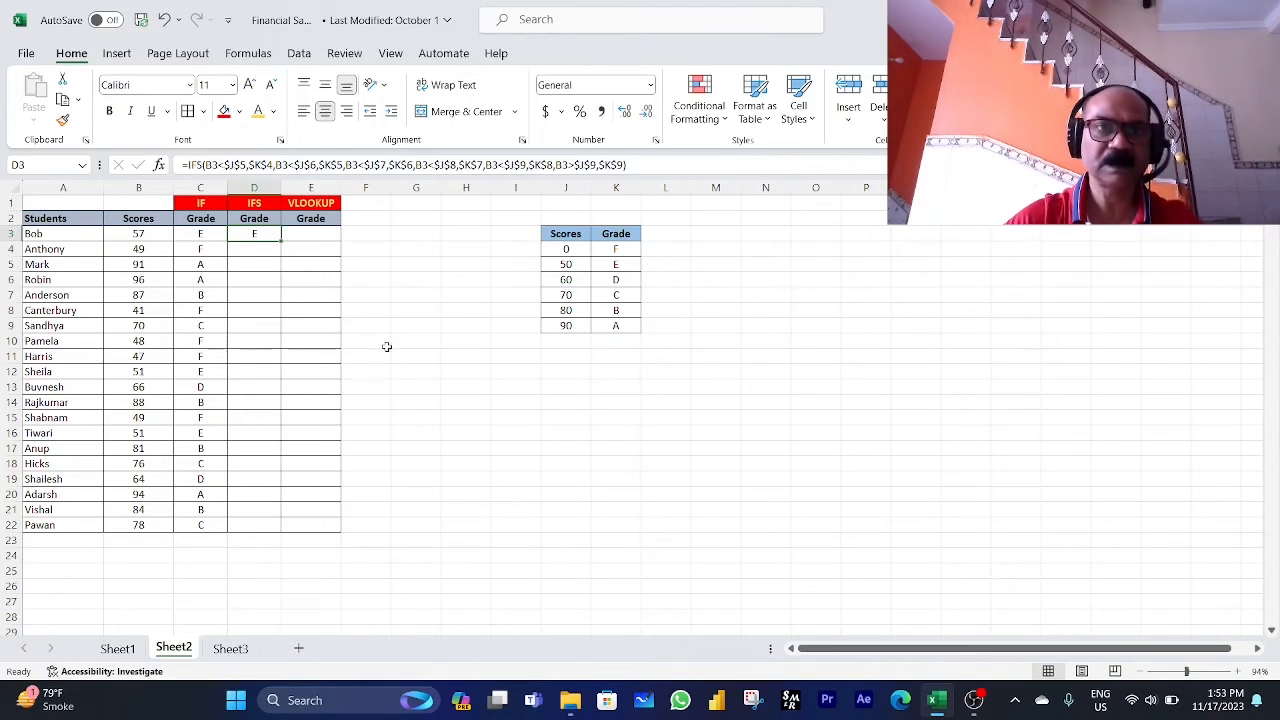
pyautogui.doubleClick(280, 237)
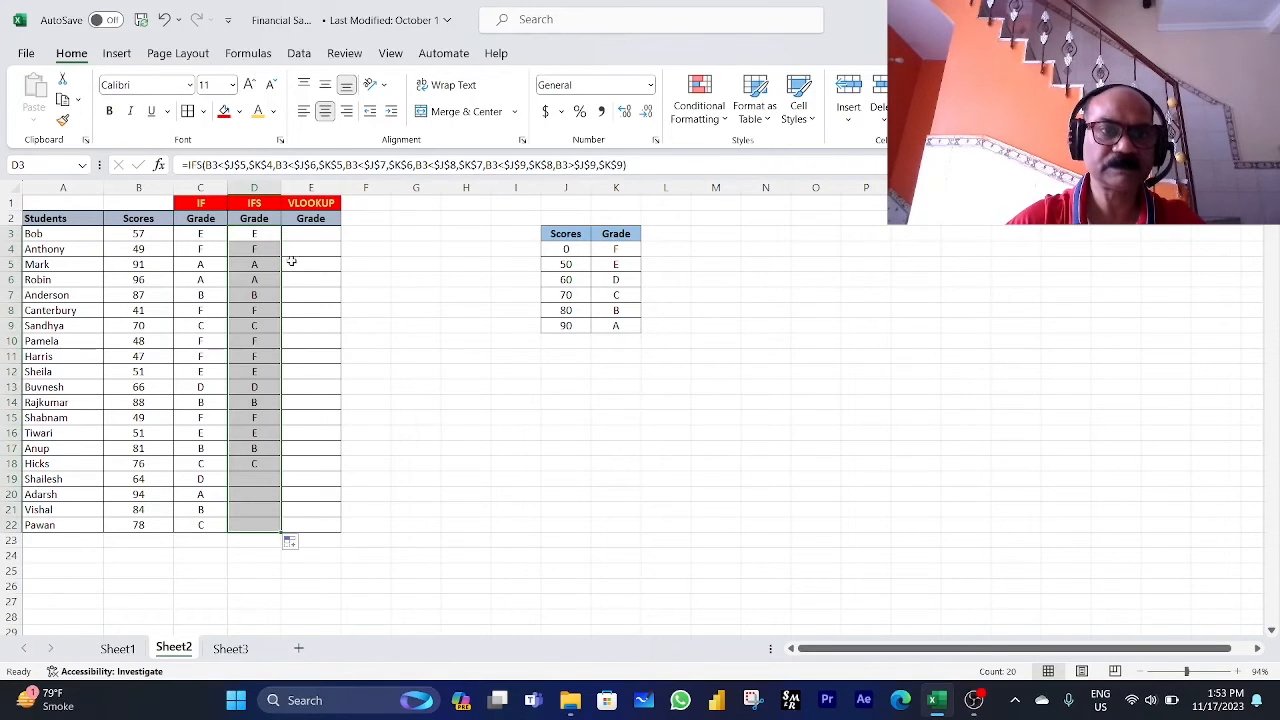
pyautogui.click(380, 236)
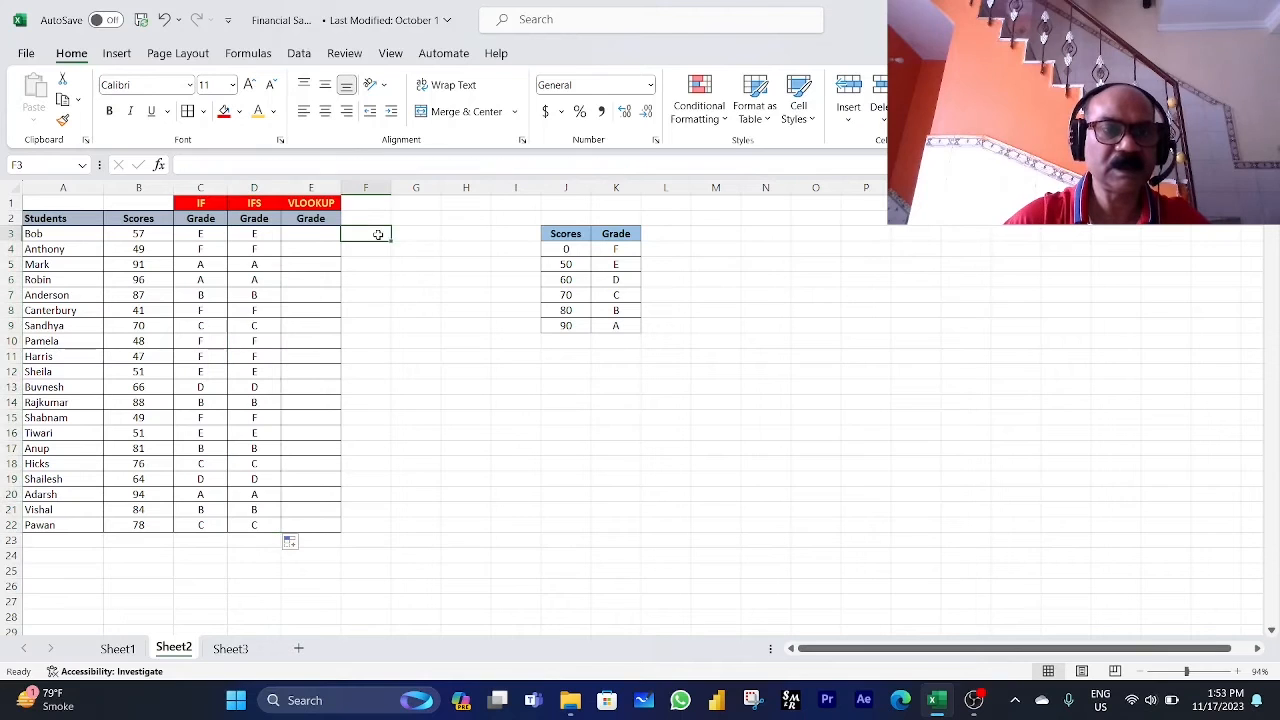
# - Start a VLOOKUP formula in E3 with B3 as lookup value and the absolute range $J$4:$K$9 as table array
pyautogui.click(312, 234)
pyautogui.write('=VL')
pyautogui.press('Tab')
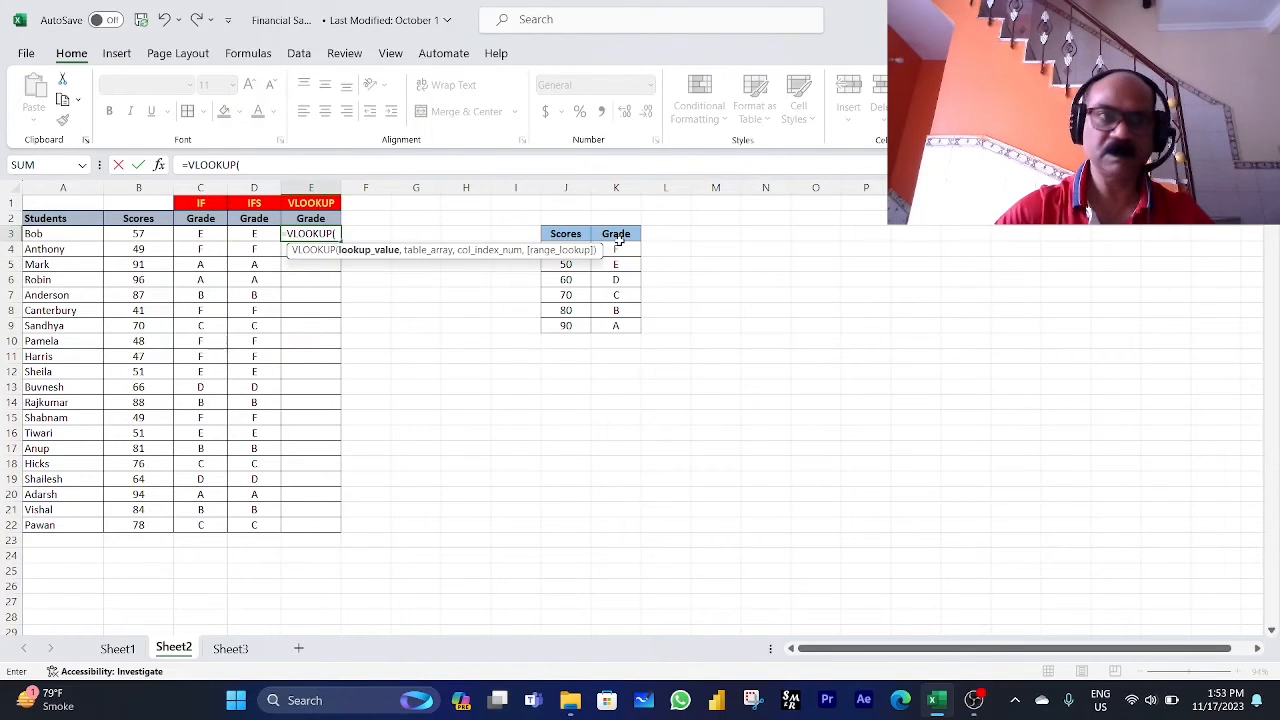
pyautogui.click(138, 234)
pyautogui.write(',')
pyautogui.moveTo(561, 249); pyautogui.dragTo(619, 325)
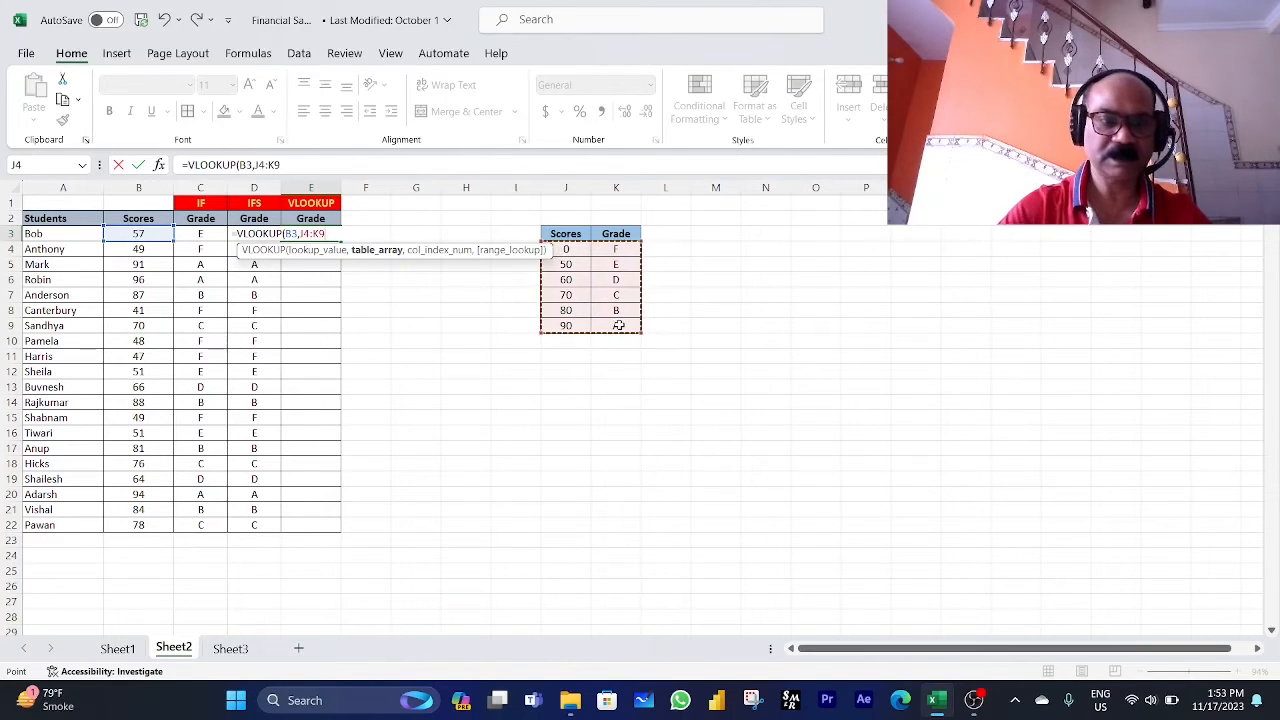
pyautogui.press('F4')
pyautogui.write(',')
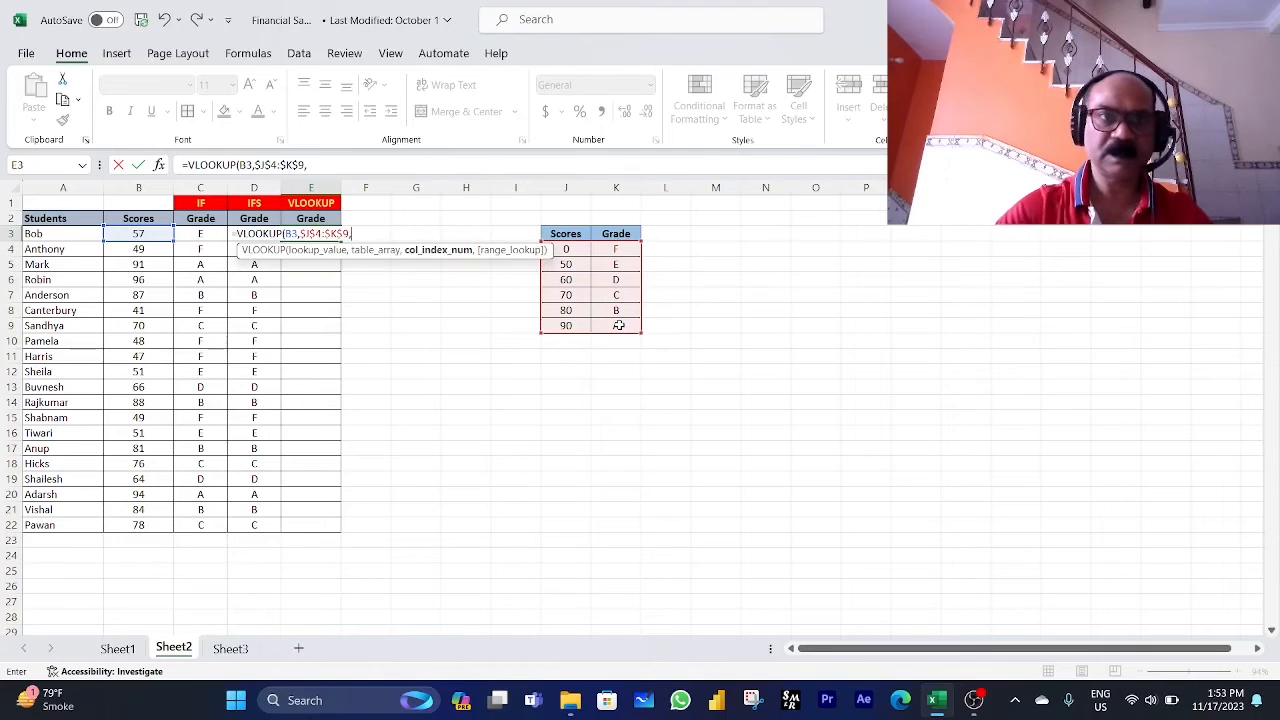
# - Complete the E3 VLOOKUP with column index 2 and approximate match TRUE, and enter it
pyautogui.write('2')
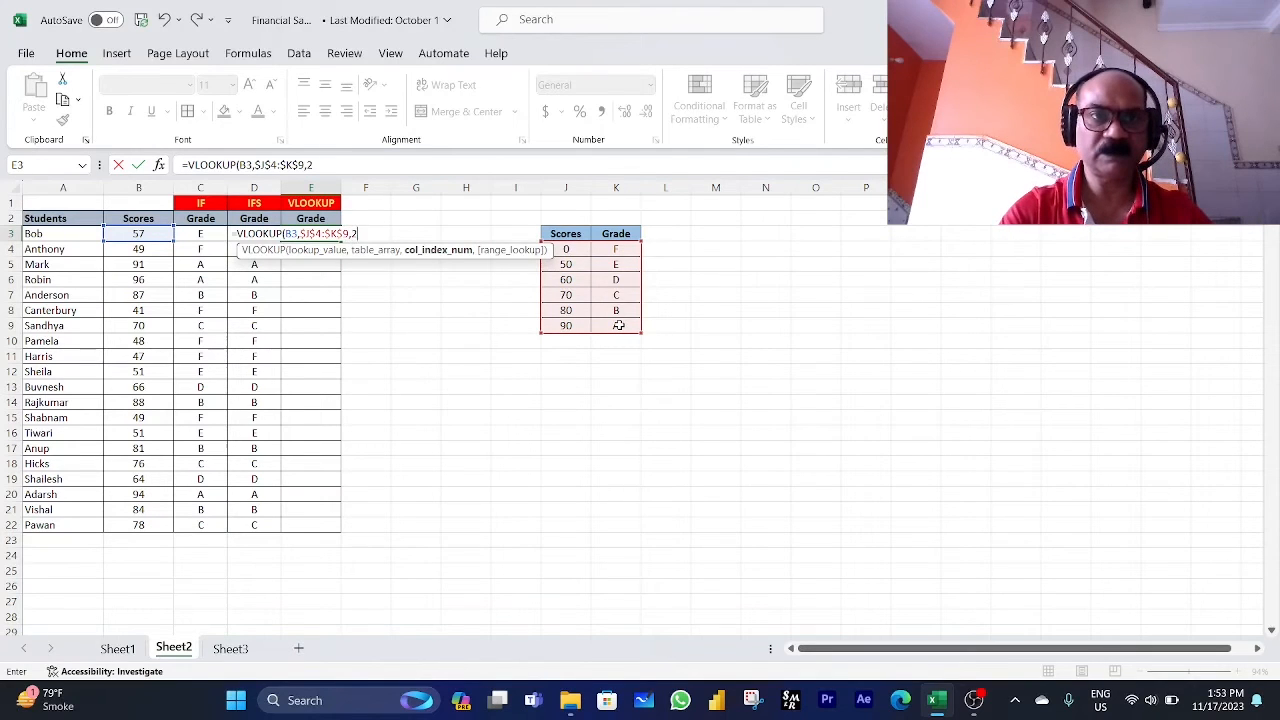
pyautogui.write(',')
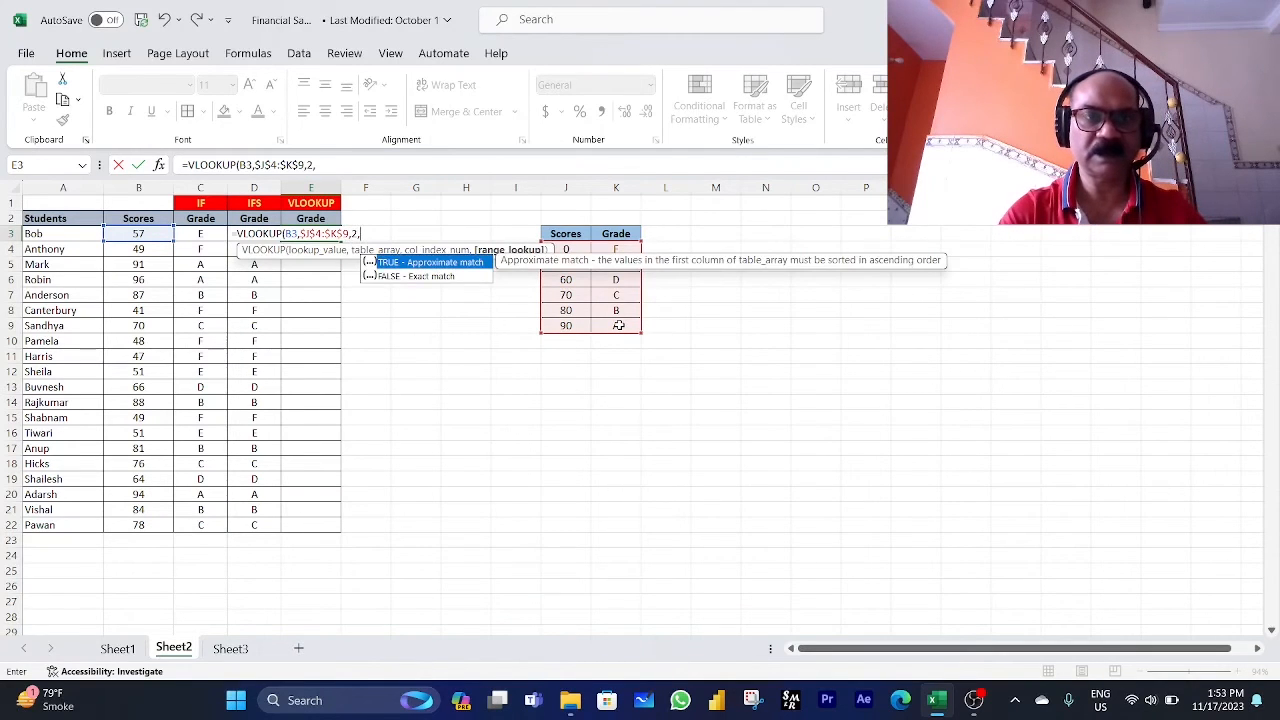
pyautogui.press('Tab')
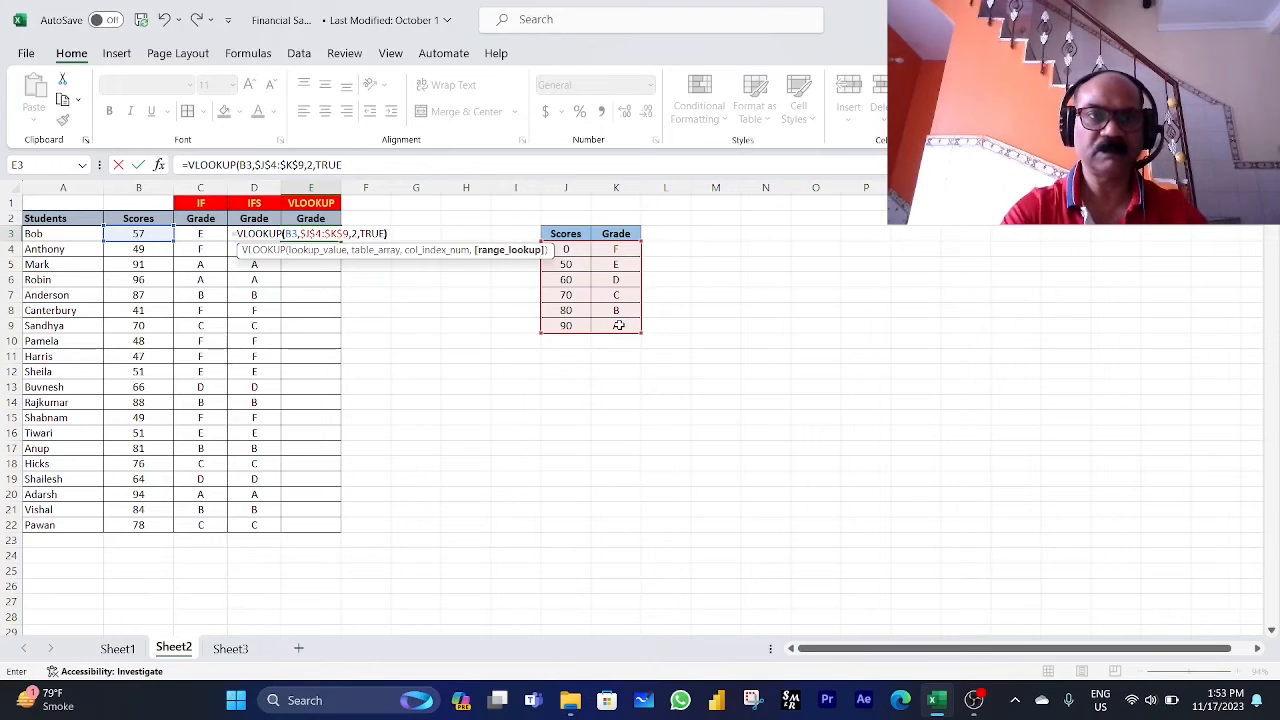
pyautogui.write(')')
pyautogui.press('Return')
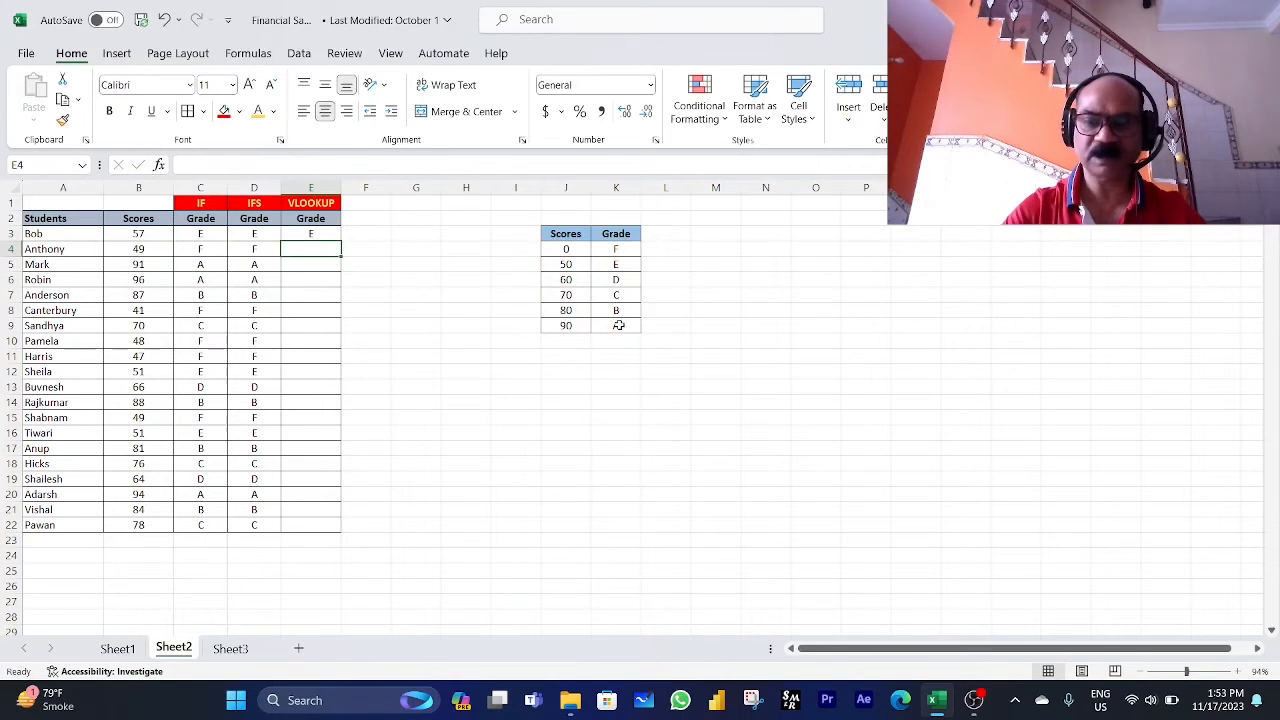
# - Fill the VLOOKUP formula from E3 down to E22
pyautogui.press('Up')
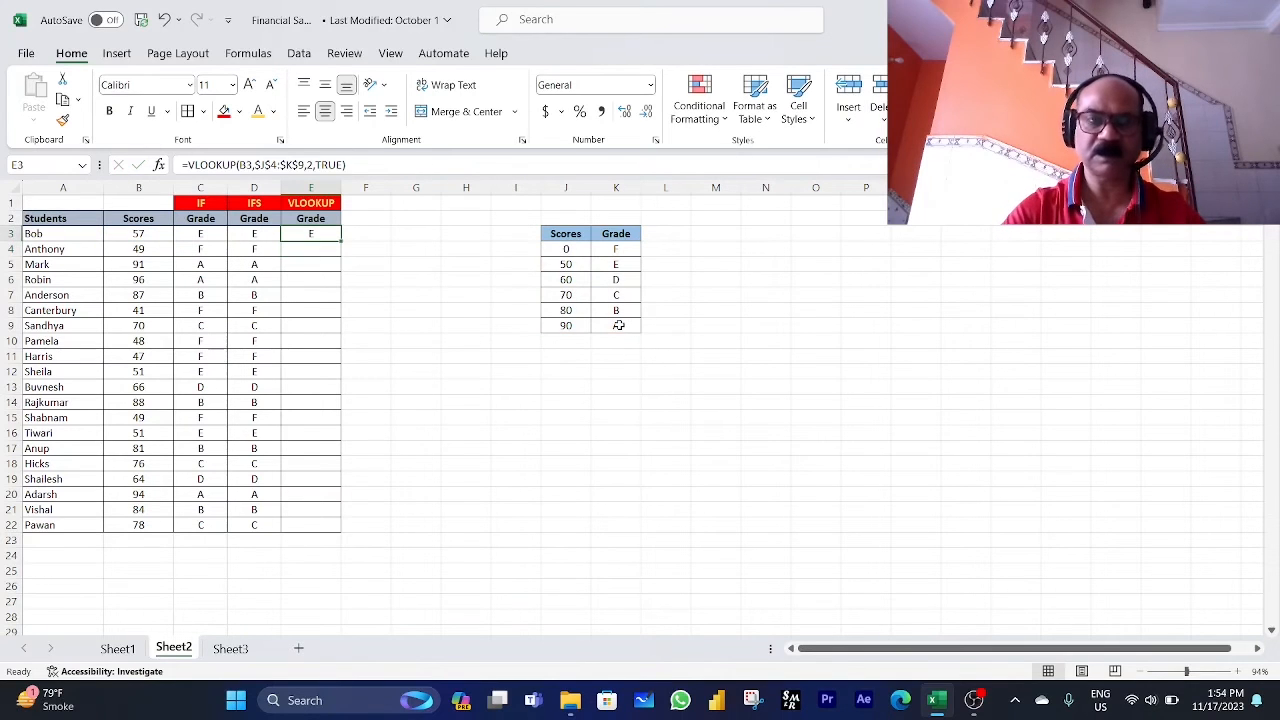
pyautogui.doubleClick(341, 243)
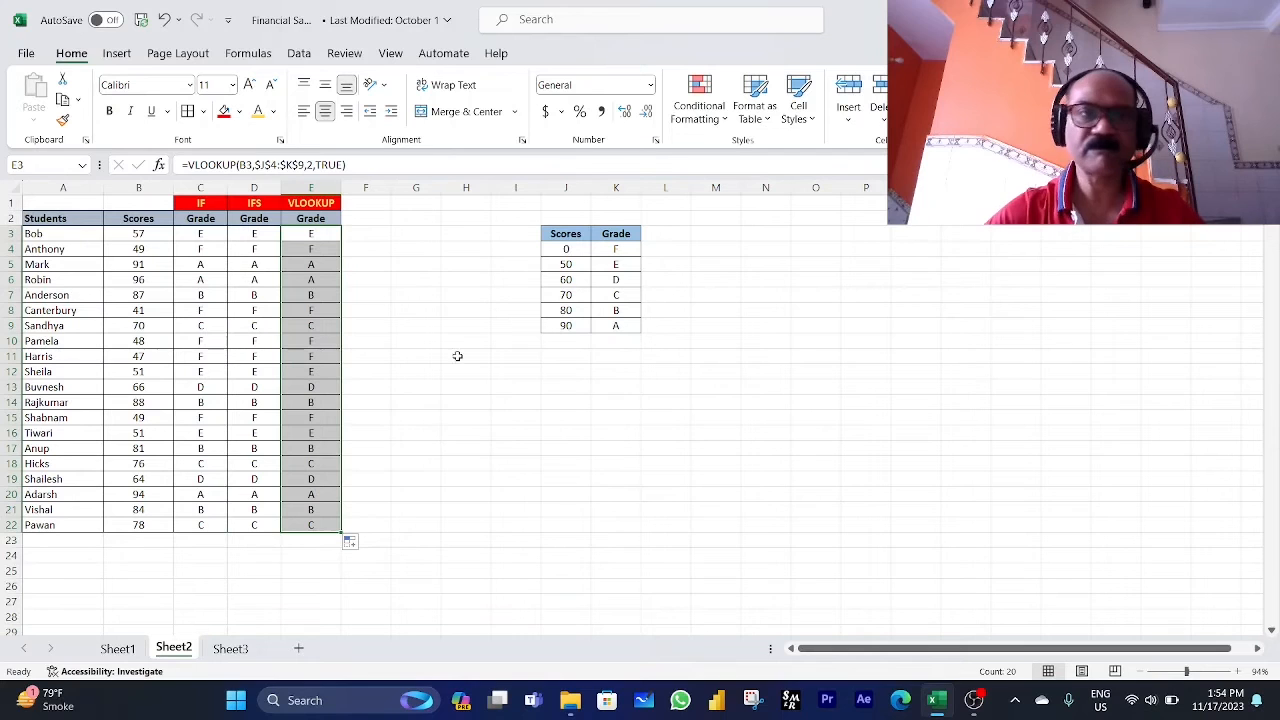
pyautogui.press('Right')
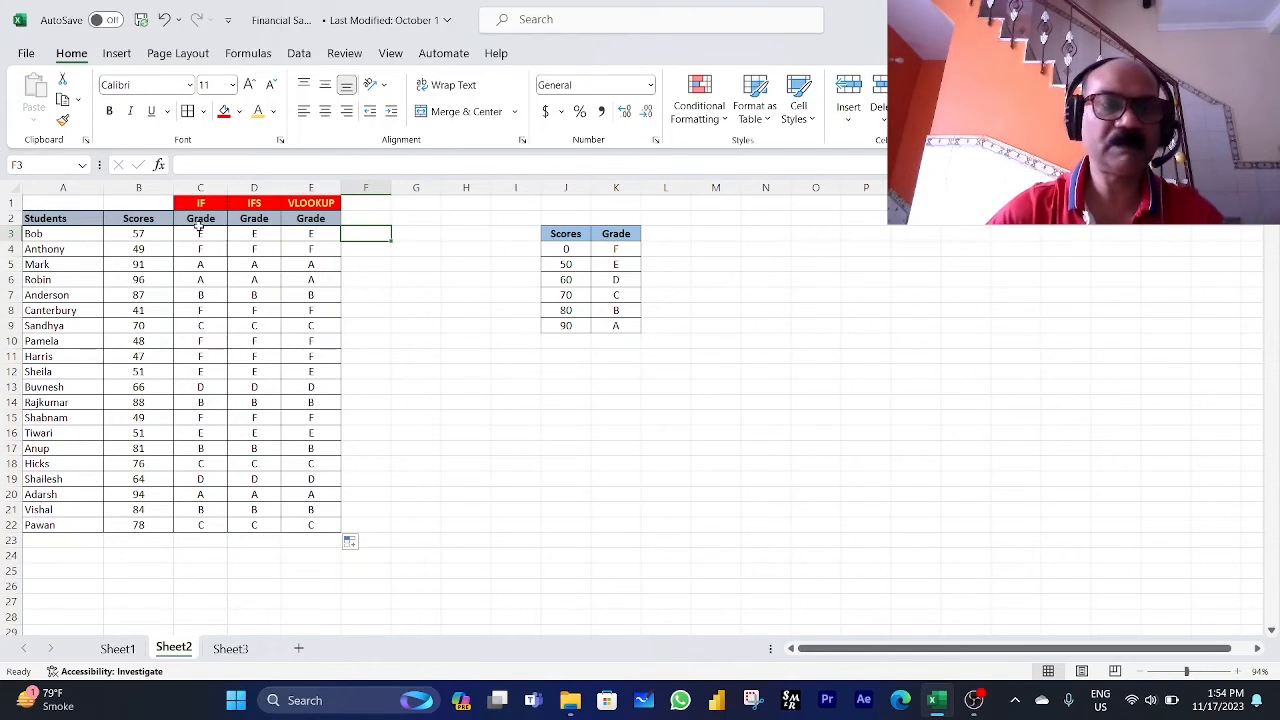
# - Enter the heading CHECK in F2, next to the VLOOKUP grade column
pyautogui.click(380, 218)
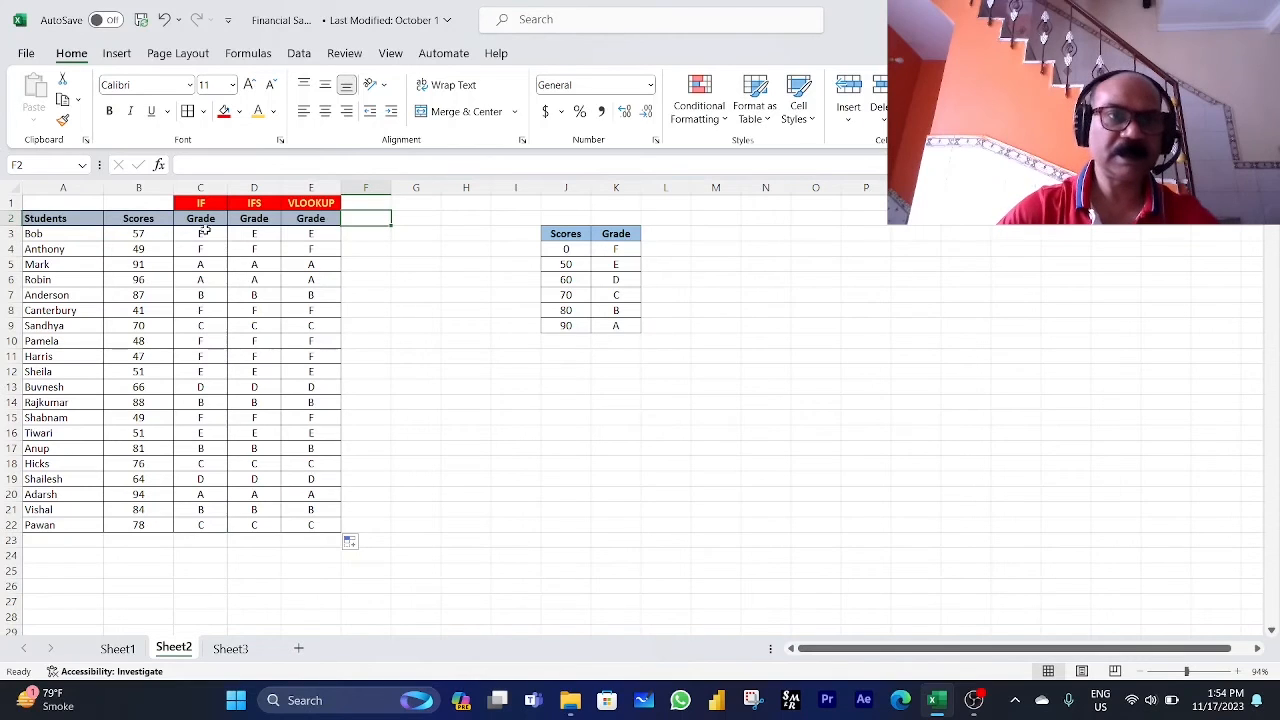
pyautogui.write('CHECK')
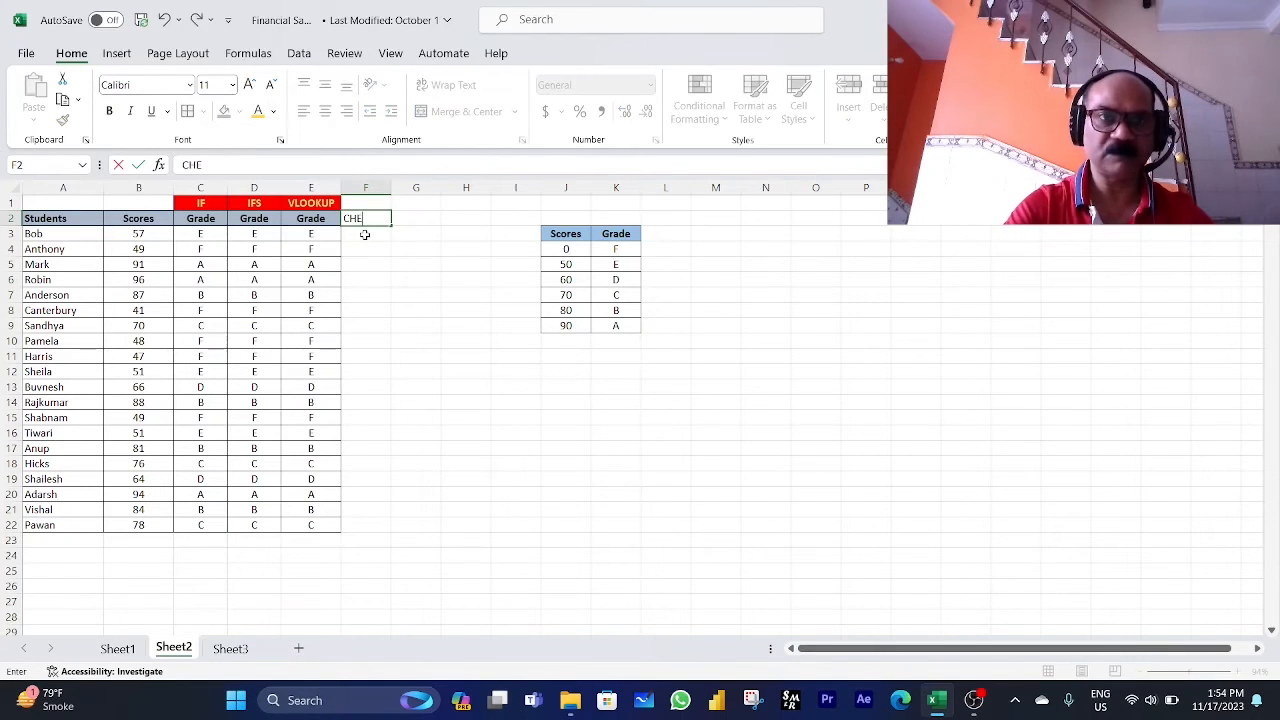
pyautogui.press('Return')
# - Compare the IF and IFS grades with =C3=D3 in F3 and fill the formula down to F22
pyautogui.write('=')
pyautogui.press('Left')
pyautogui.press('Left')
pyautogui.press('Left')
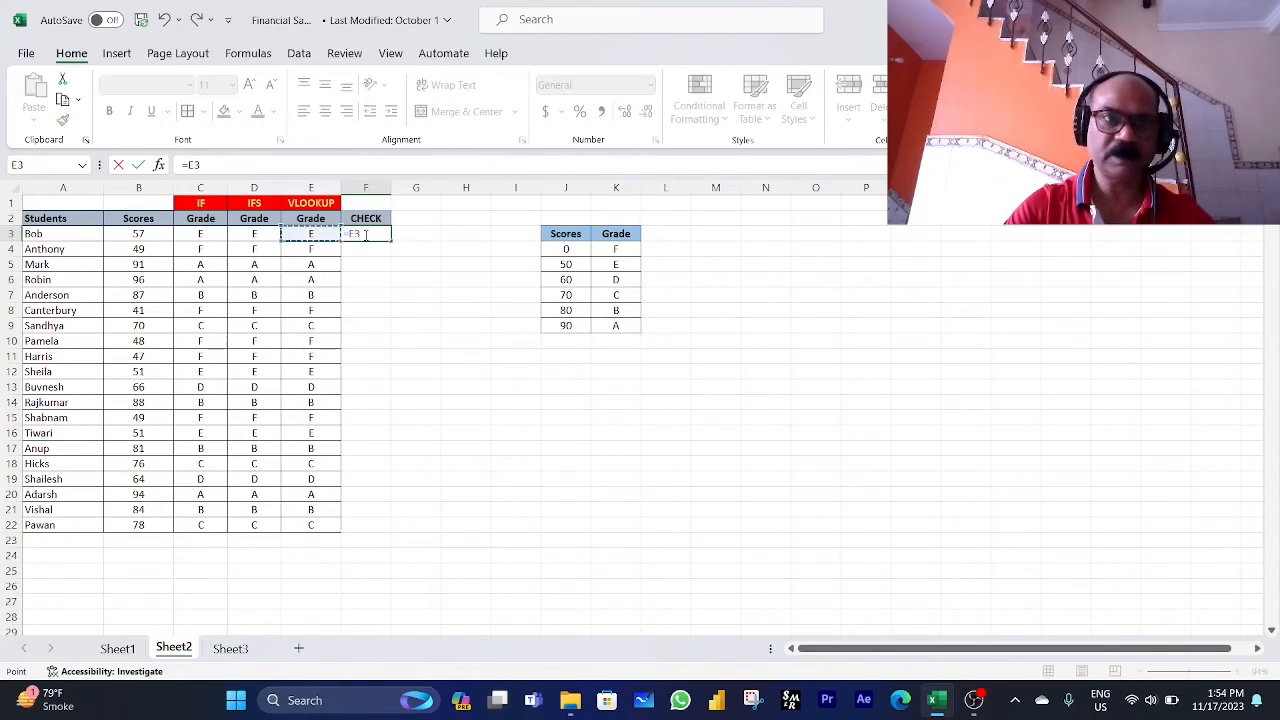
pyautogui.write('=')
pyautogui.press('Left')
pyautogui.press('Left')
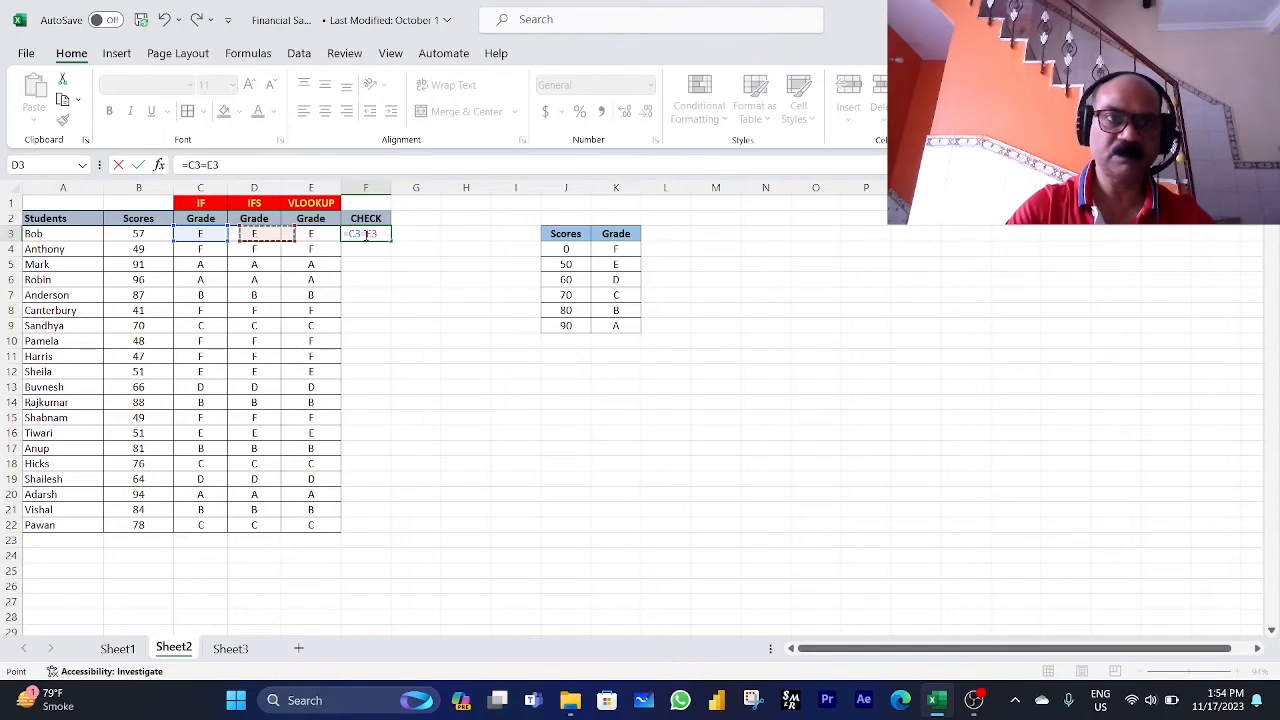
pyautogui.press('Return')
pyautogui.click(365, 234)
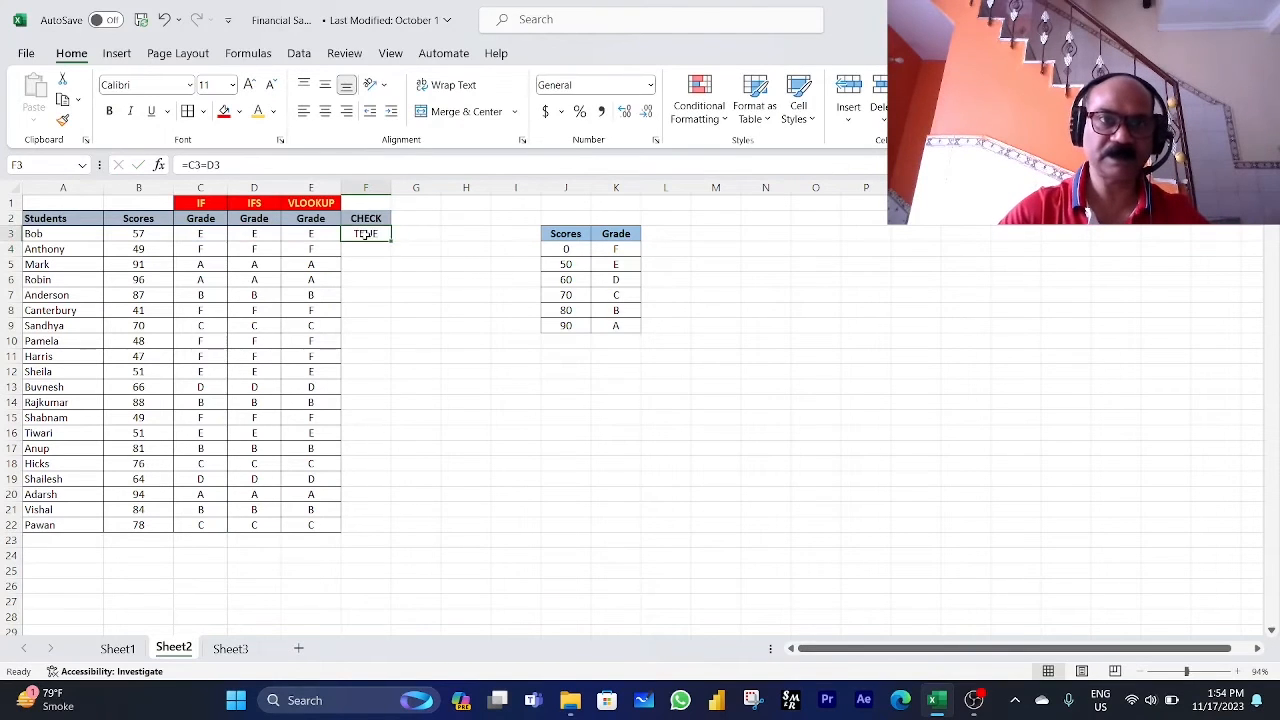
pyautogui.doubleClick(391, 241)
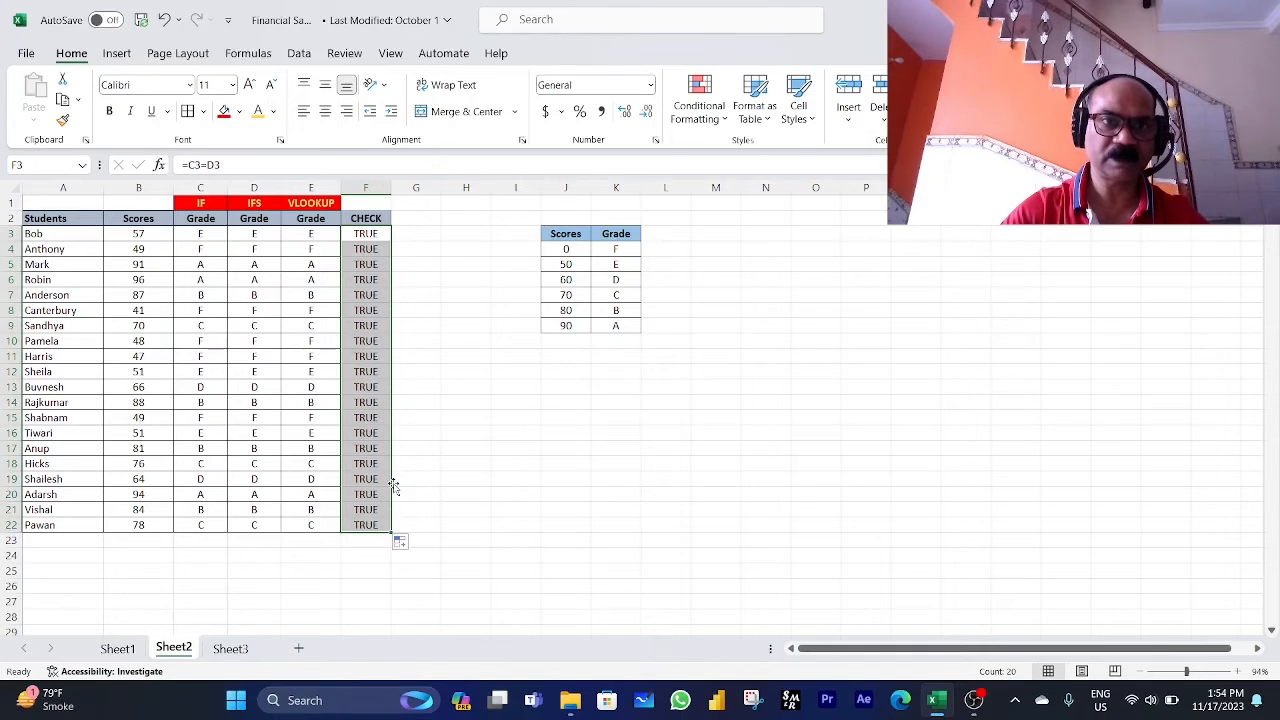
# - Replace the F3 formula with =E3=D3 to compare the VLOOKUP and IFS grades, fill it down to F22 and check the results
pyautogui.click(370, 234)
pyautogui.write('=')
pyautogui.press('Left')
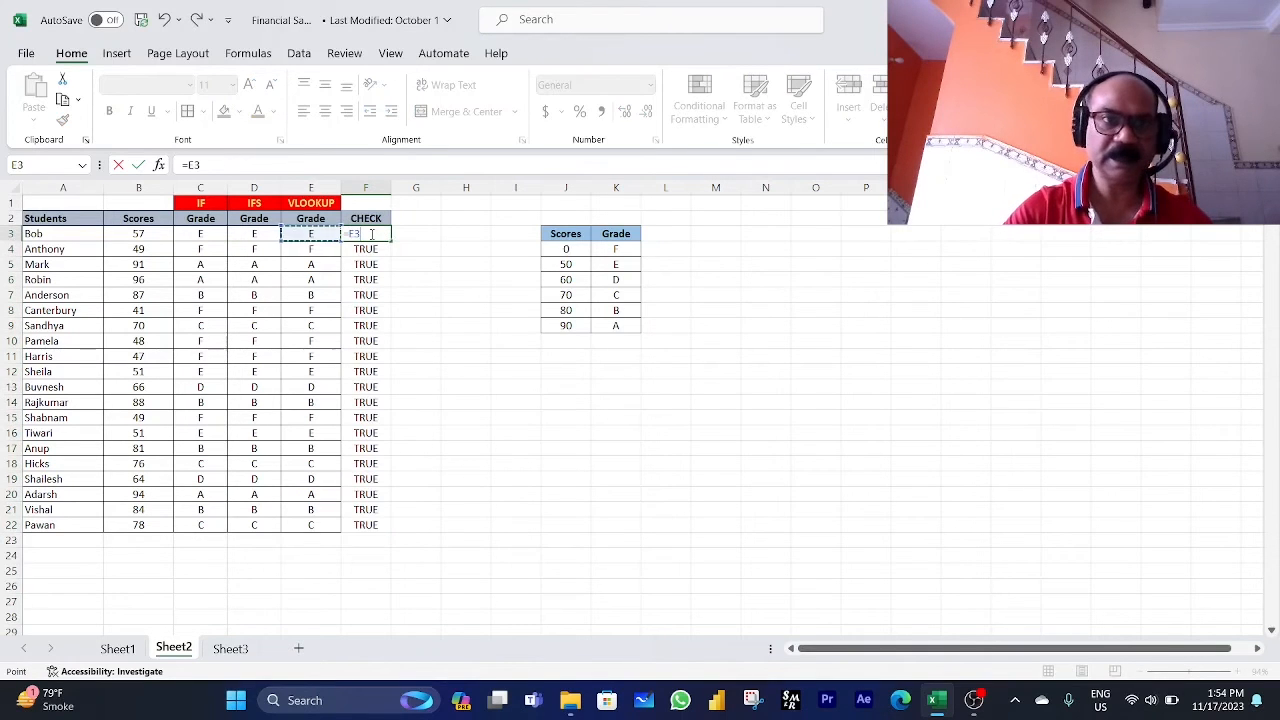
pyautogui.write('=')
pyautogui.press('Left')
pyautogui.press('Left')
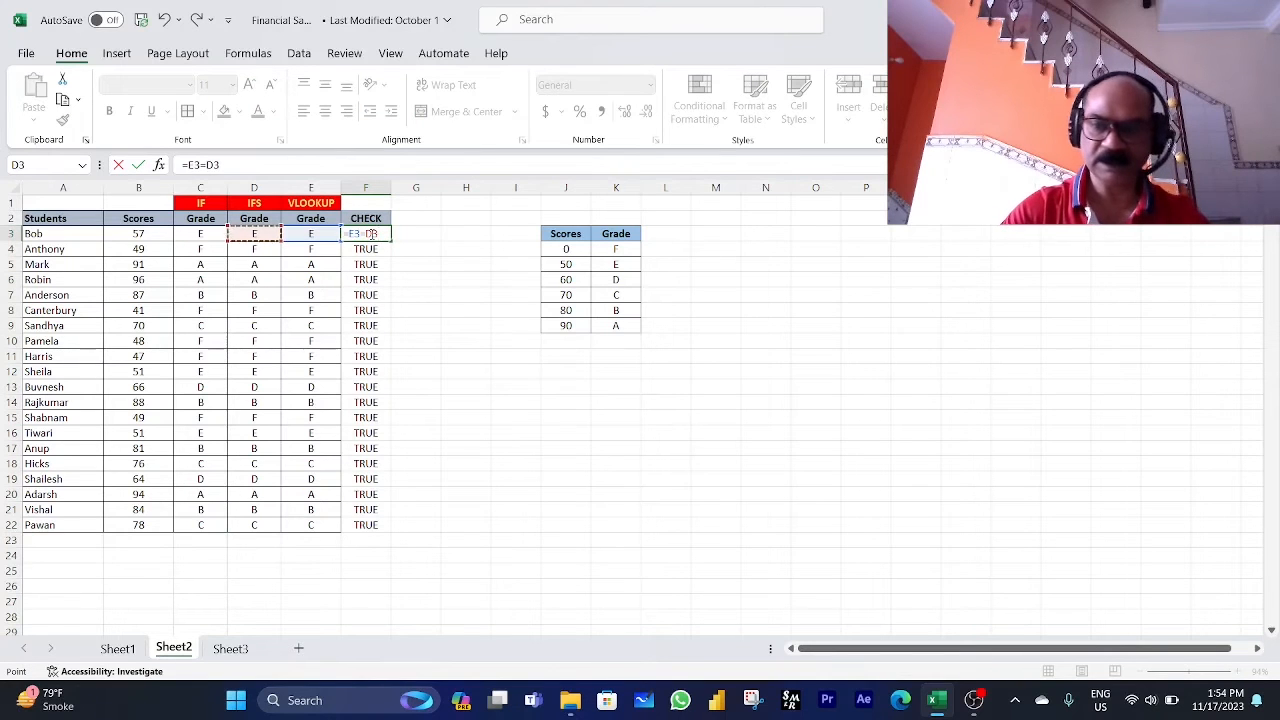
pyautogui.press('Return')
pyautogui.press('Up')
pyautogui.hotkey('ctrl', 'shift', 'Down')
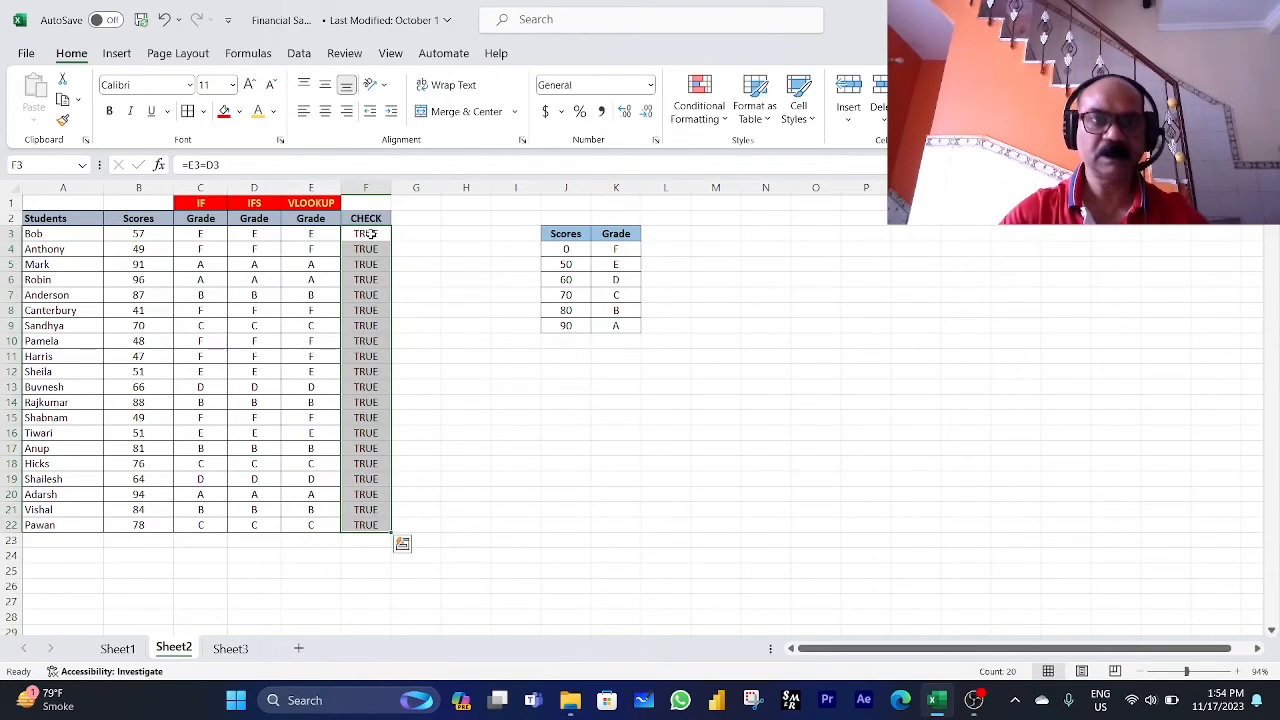
pyautogui.click(373, 262)
pyautogui.click(368, 406)
pyautogui.click(375, 527)
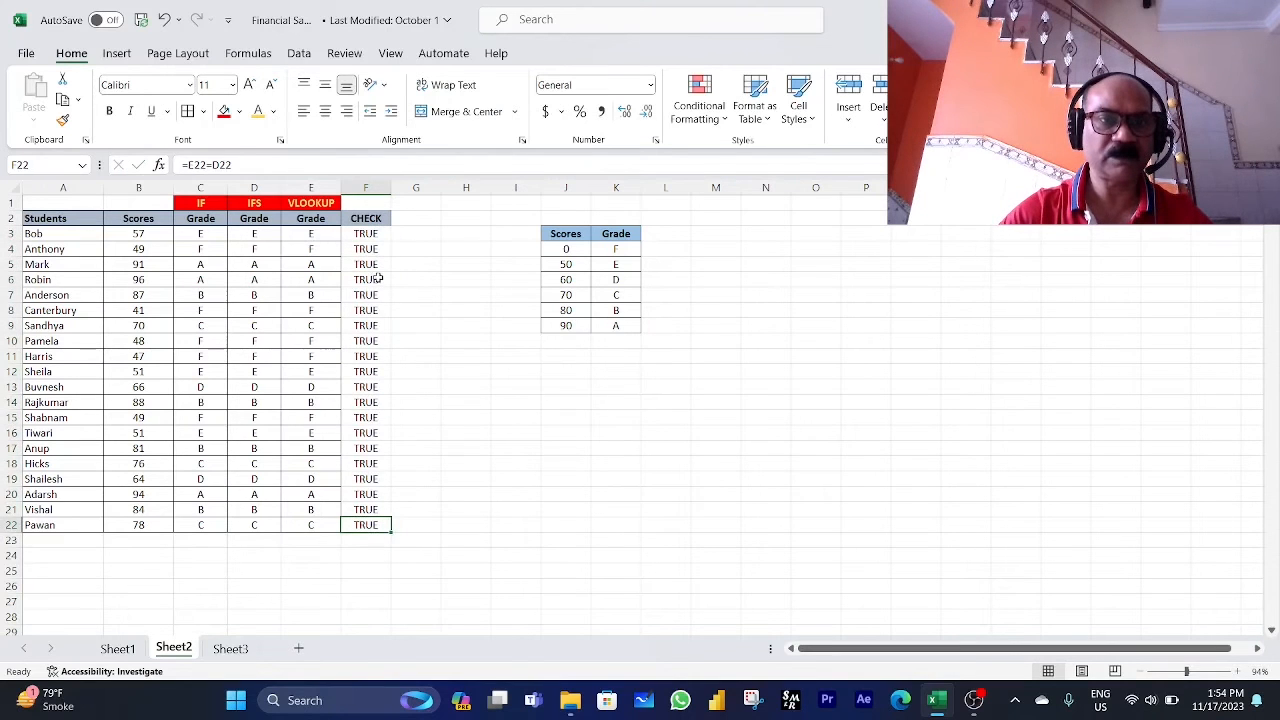
# - Delete the entire CHECK column F
pyautogui.click(370, 187)
pyautogui.hotkey('ctrl', '-')
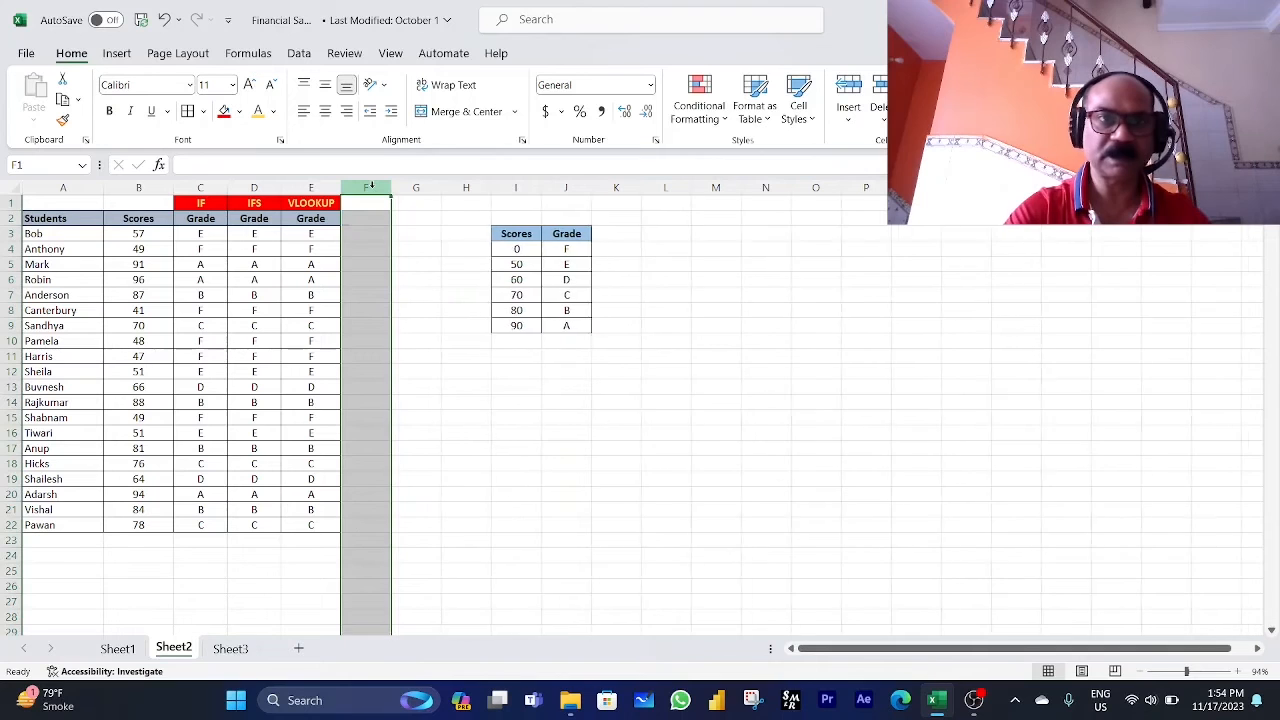
pyautogui.click(380, 218)
pyautogui.moveTo(212, 203); pyautogui.dragTo(330, 203)
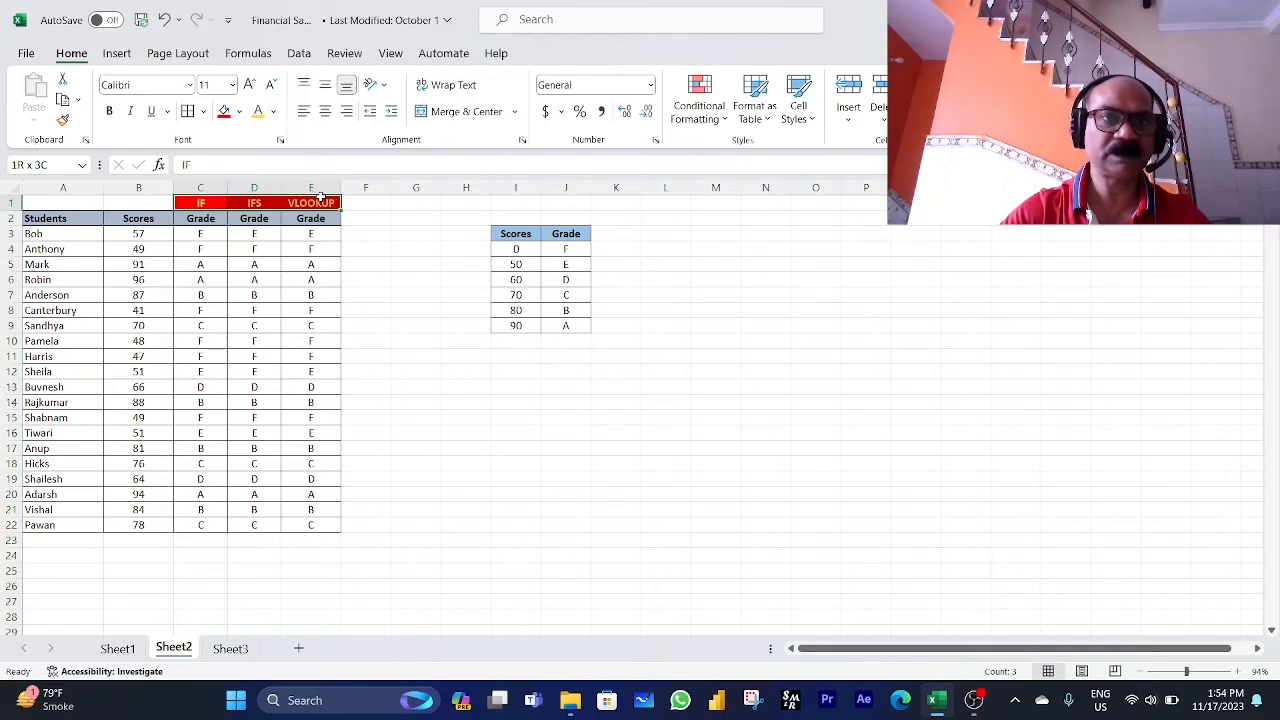
pyautogui.click(292, 266)
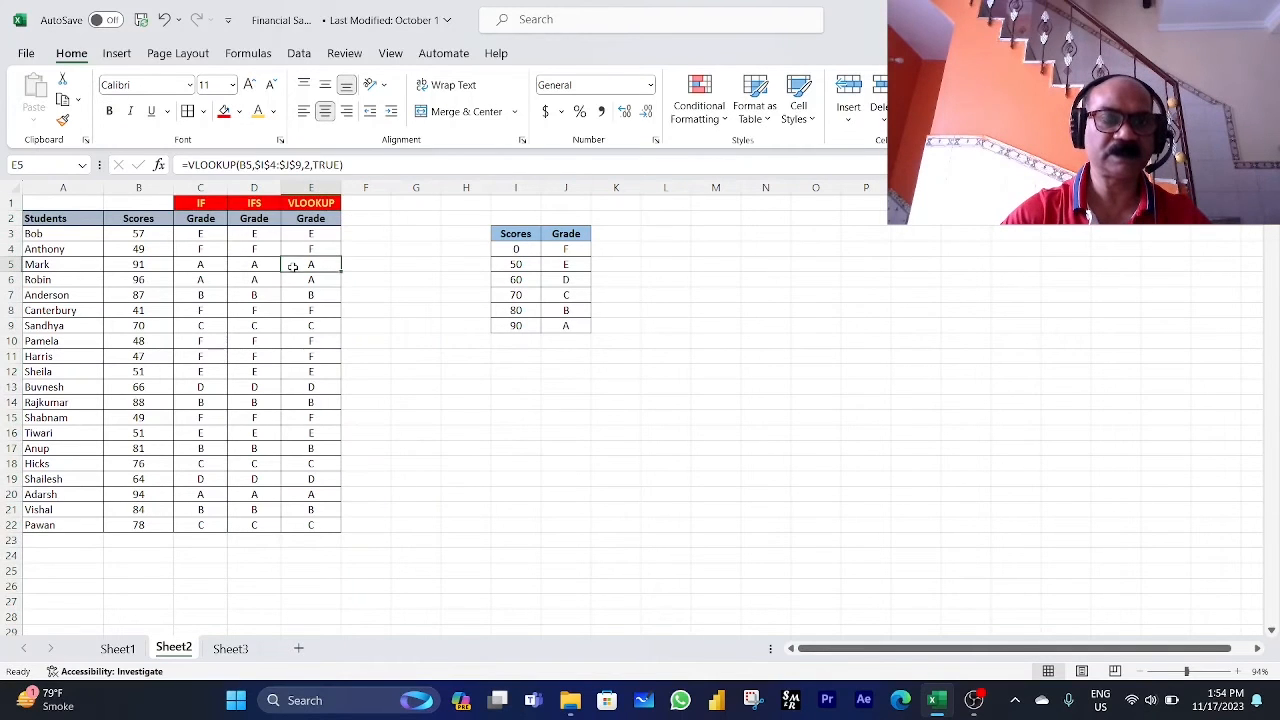
pyautogui.click(198, 187)
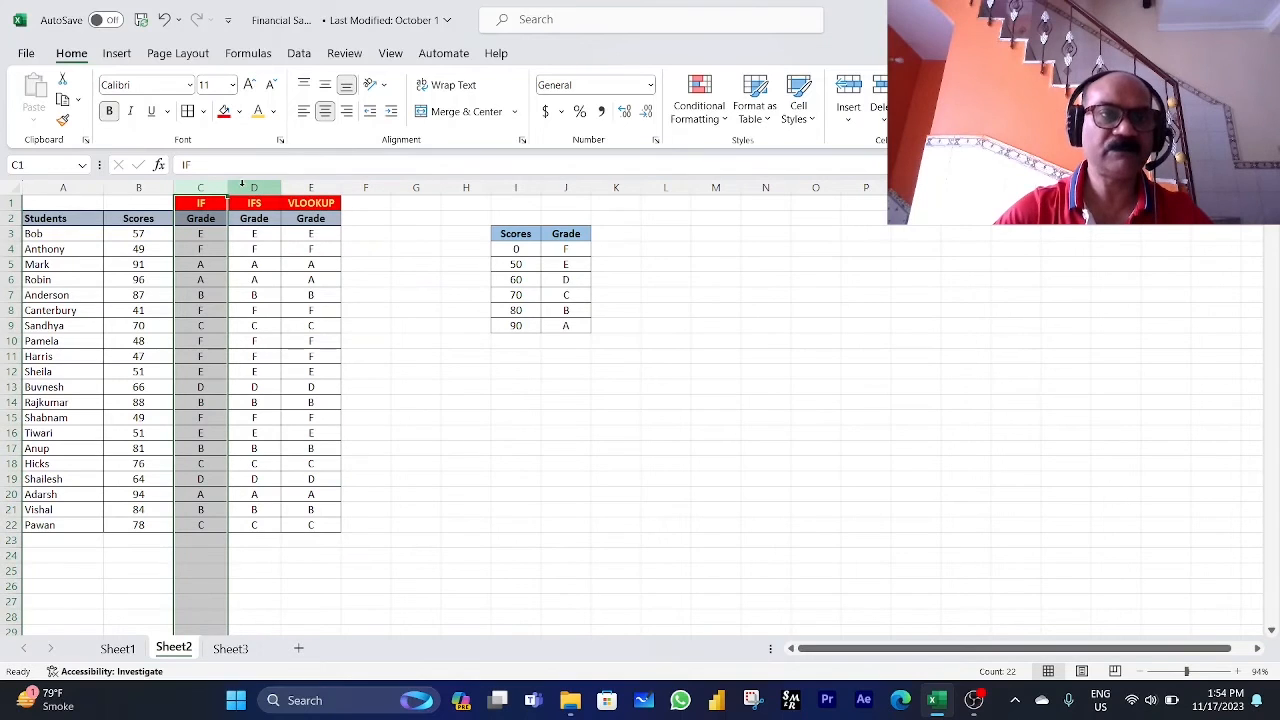
pyautogui.click(203, 203)
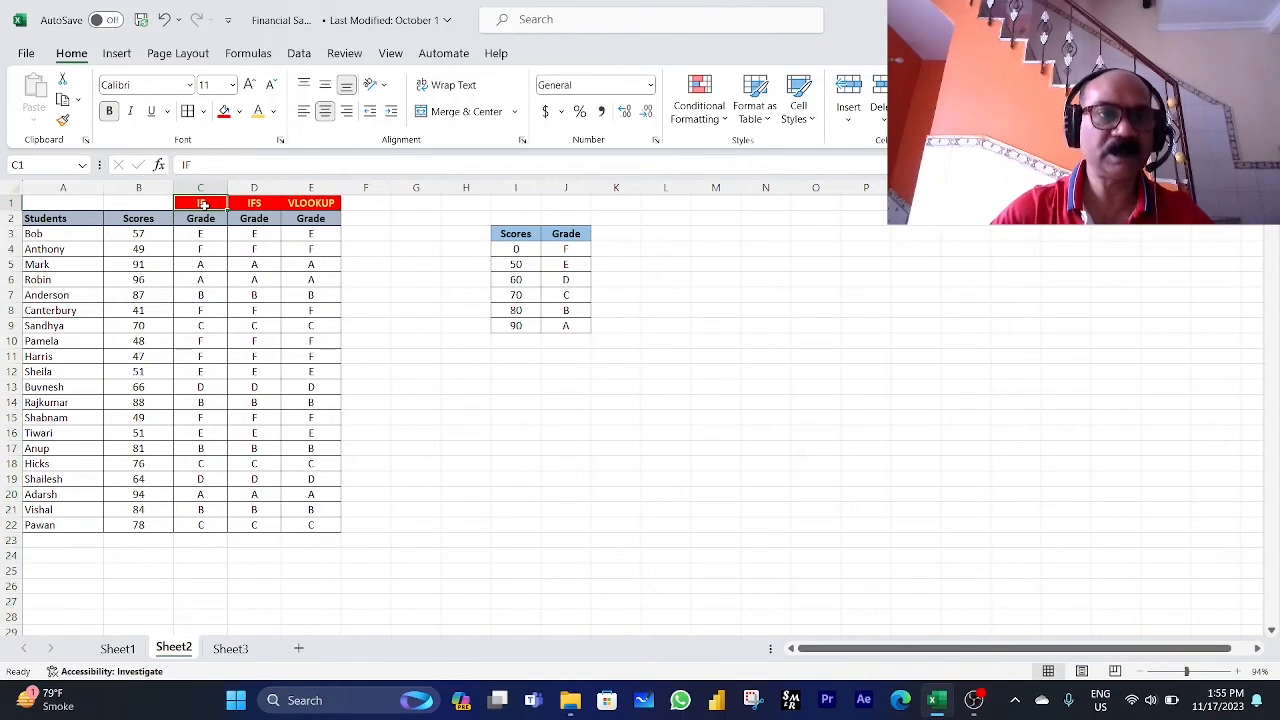
pyautogui.moveTo(203, 204); pyautogui.dragTo(236, 205)
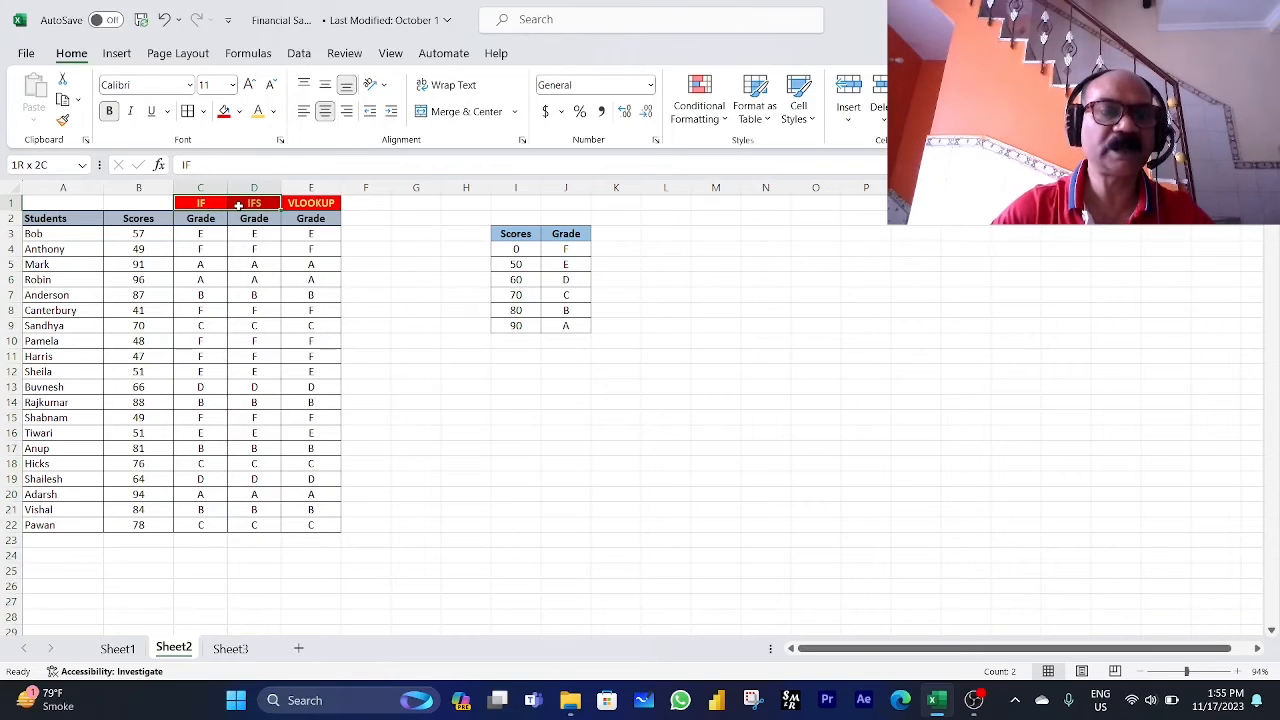
pyautogui.moveTo(206, 203); pyautogui.dragTo(312, 204)
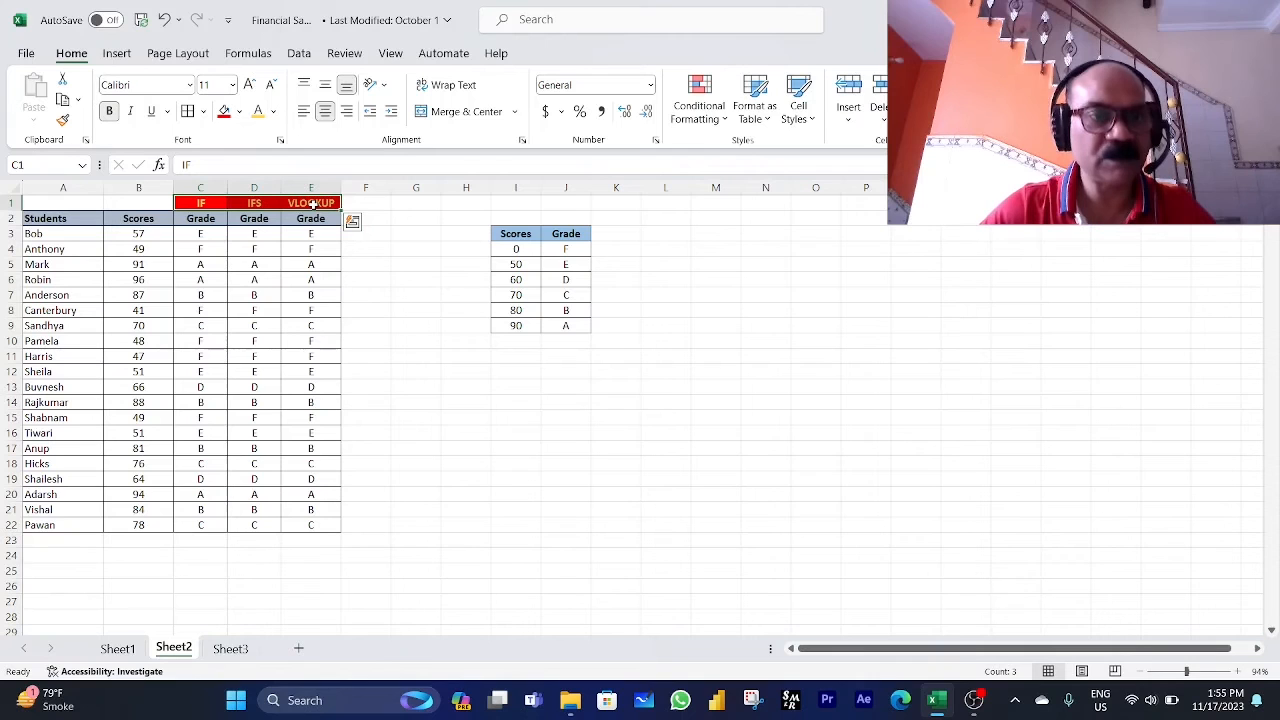
pyautogui.moveTo(223, 203); pyautogui.dragTo(296, 203)
pyautogui.click(296, 202)
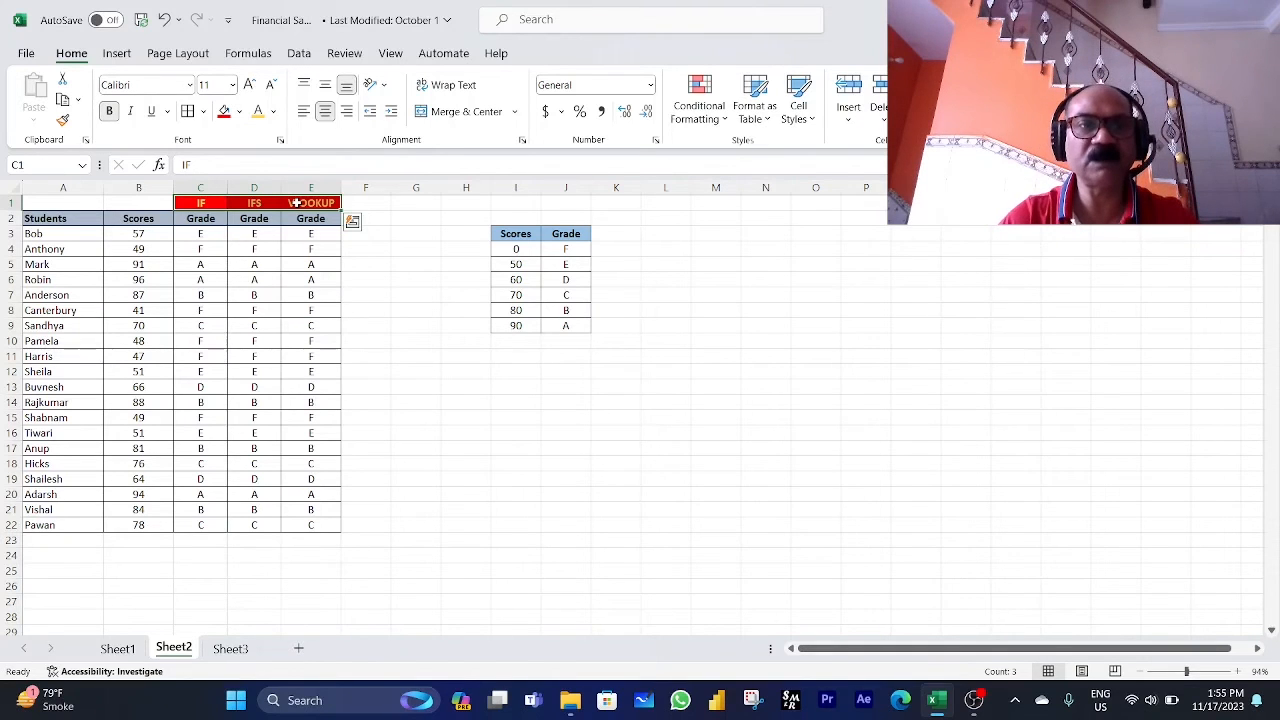
pyautogui.click(206, 204)
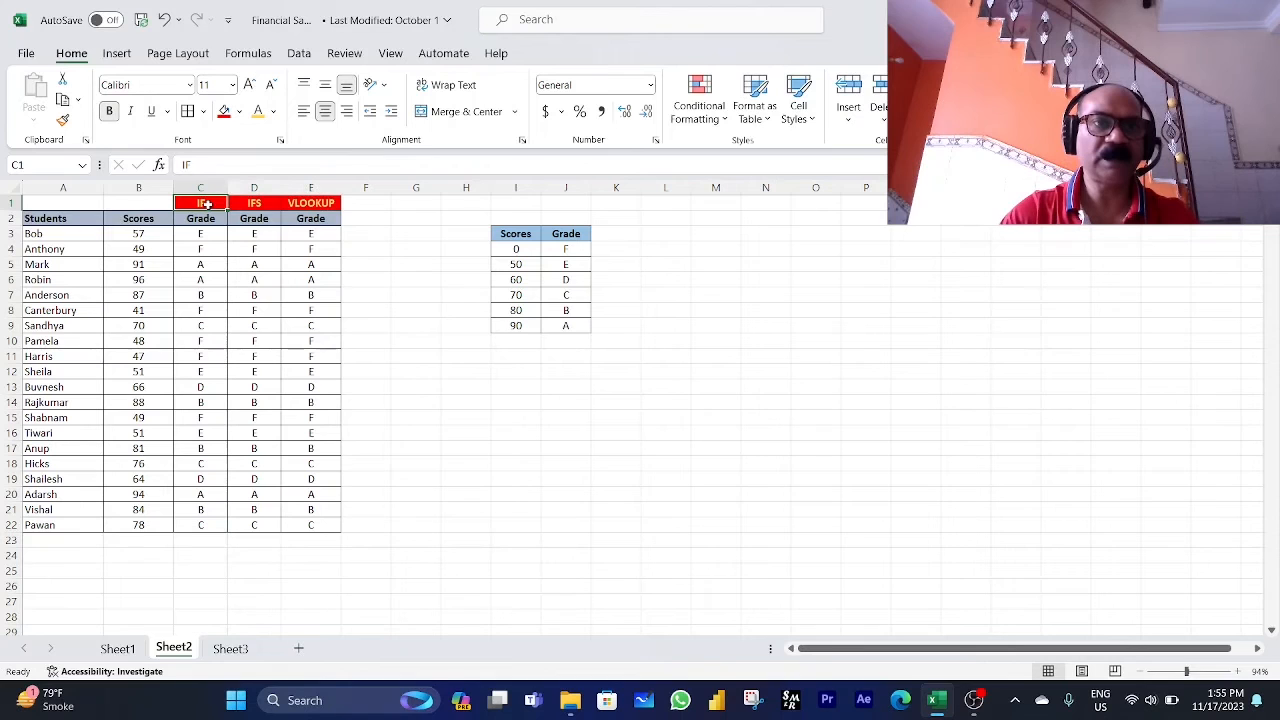
# - Copy the nested IF formula from C3 and paste it into L11 as text with a leading apostrophe
pyautogui.click(205, 237)
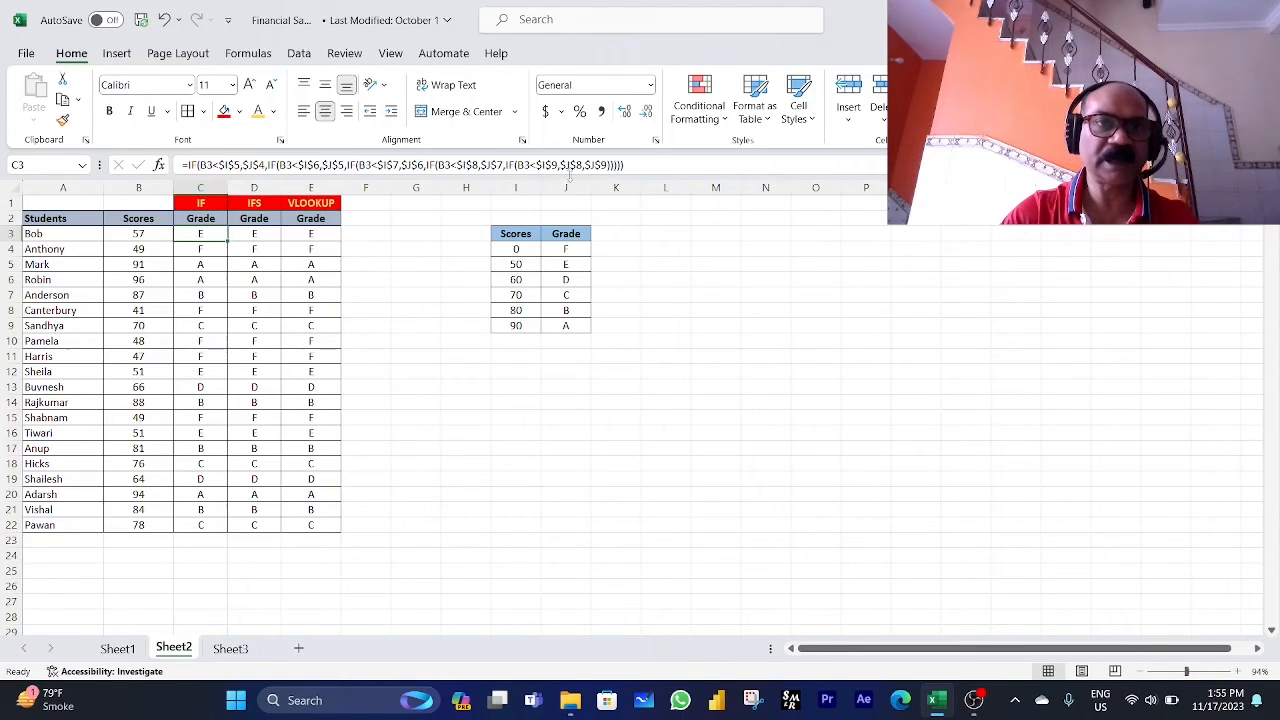
pyautogui.moveTo(648, 164); pyautogui.dragTo(184, 164)
pyautogui.hotkey('ctrl', 'c')
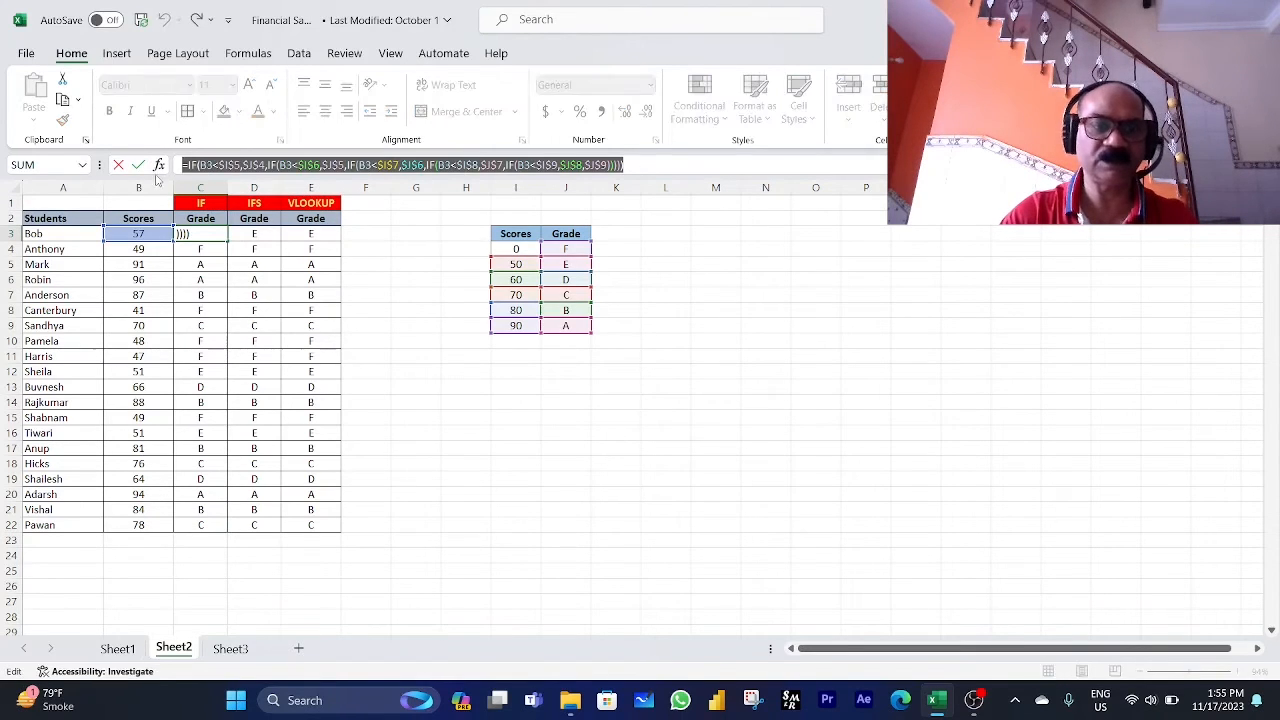
pyautogui.press('Escape')
pyautogui.click(650, 354)
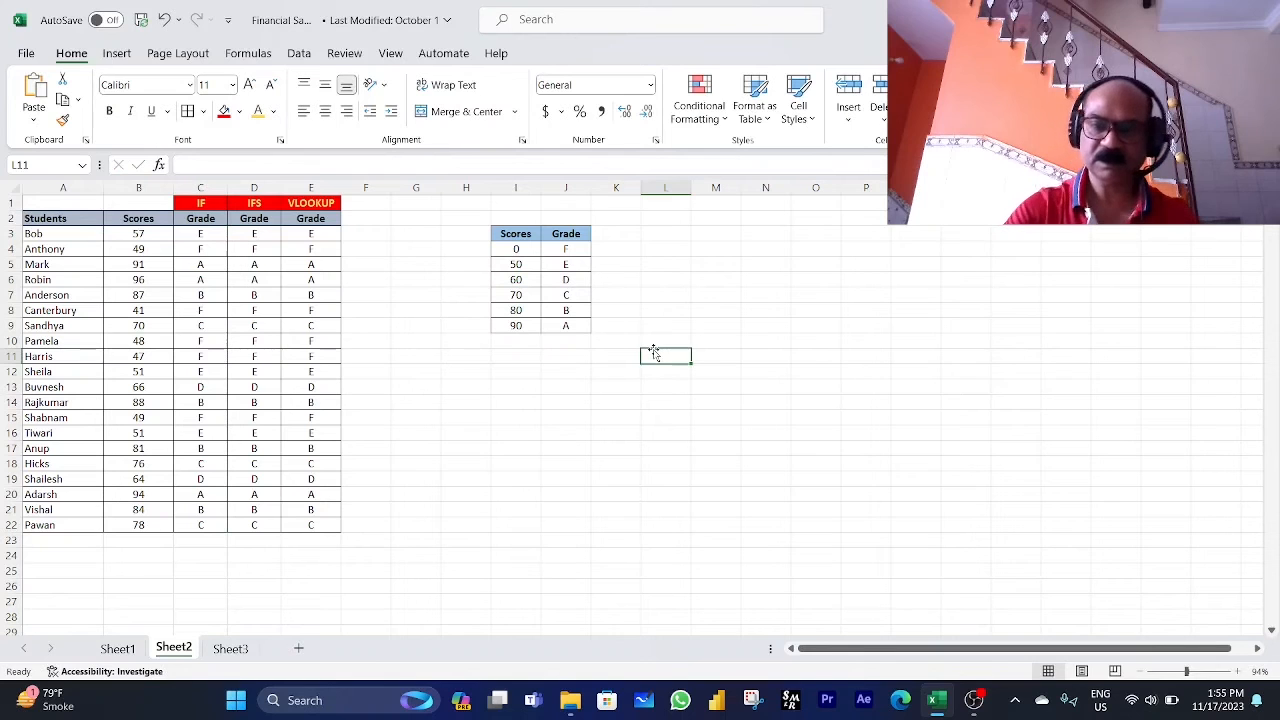
pyautogui.write("'")
pyautogui.hotkey('ctrl', 'v')
pyautogui.press('Return')
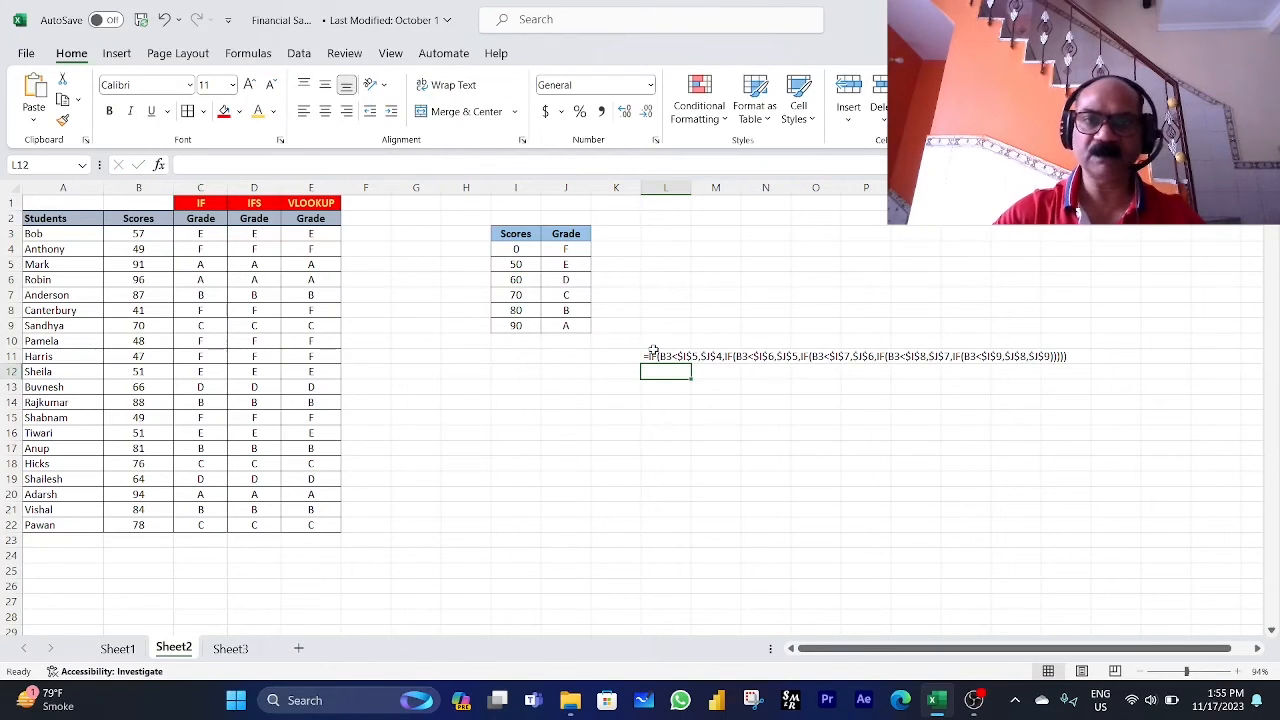
# - Copy the IFS formula from D3 and place it as text in L13
pyautogui.click(272, 240)
pyautogui.click(632, 164)
pyautogui.press('Escape')
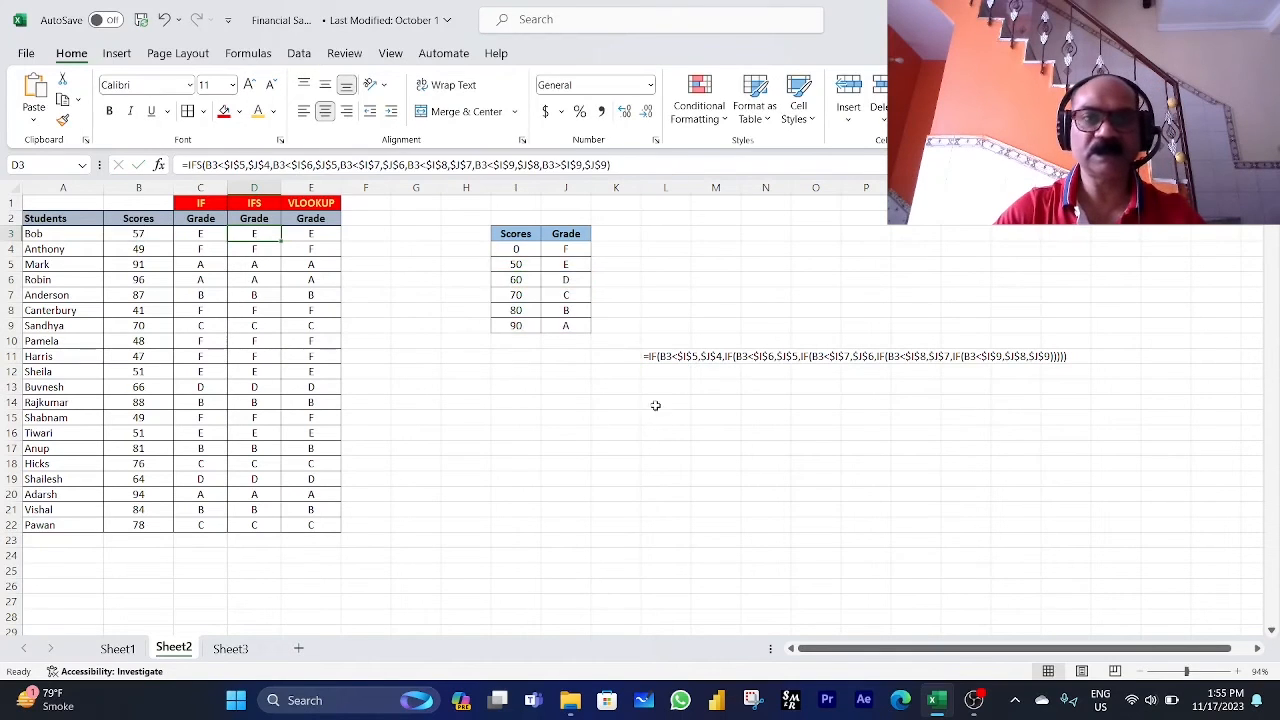
pyautogui.click(654, 387)
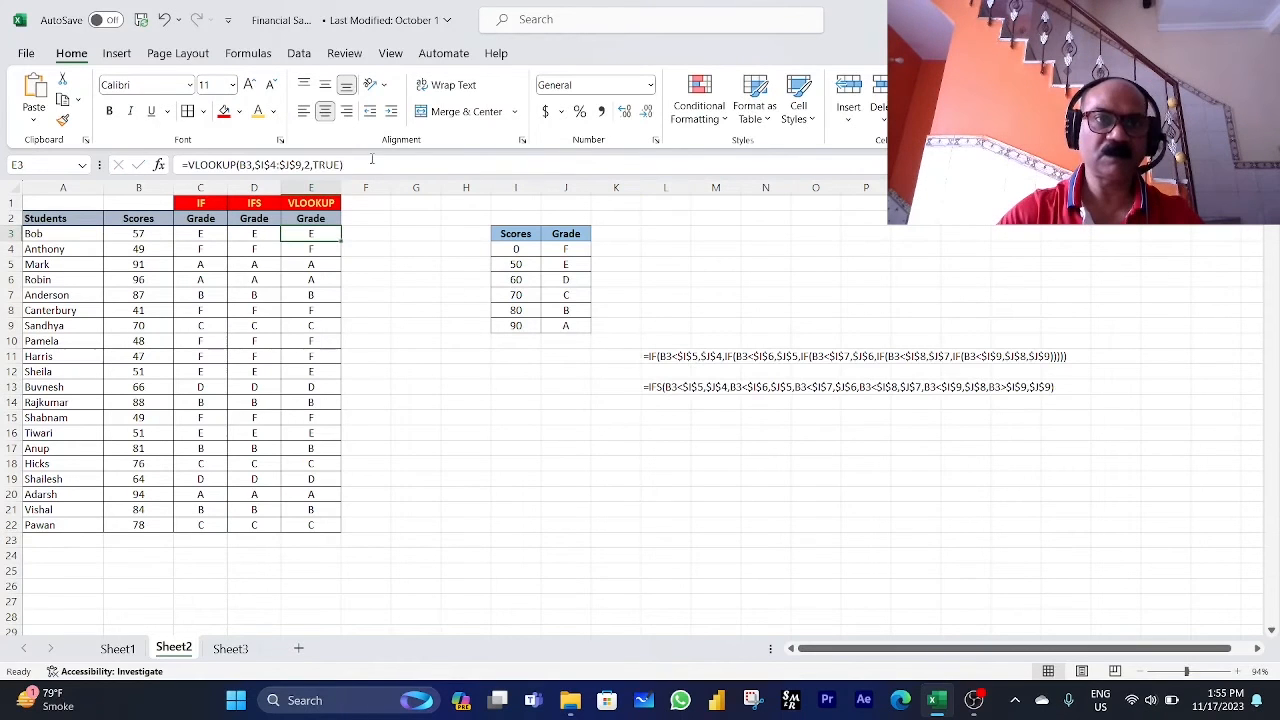
# - Copy the VLOOKUP formula from E3 and place it in L15 as text with a leading apostrophe
pyautogui.press('F2')
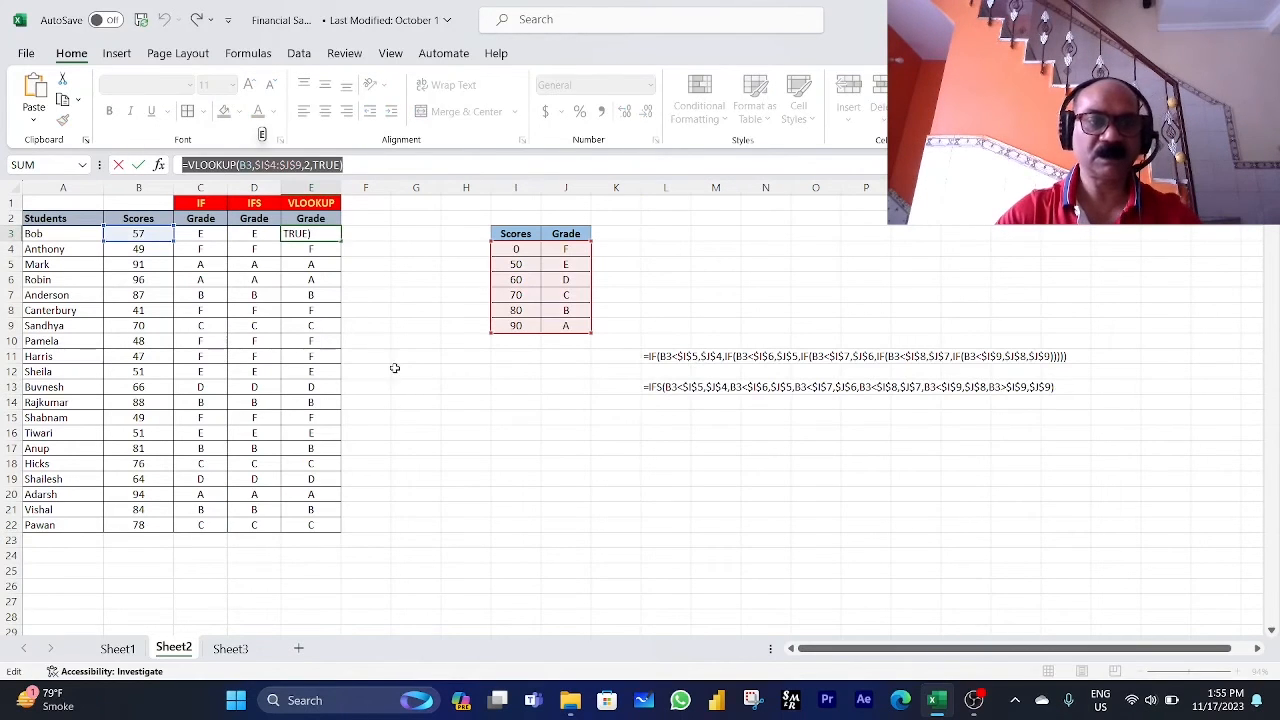
pyautogui.press('Escape')
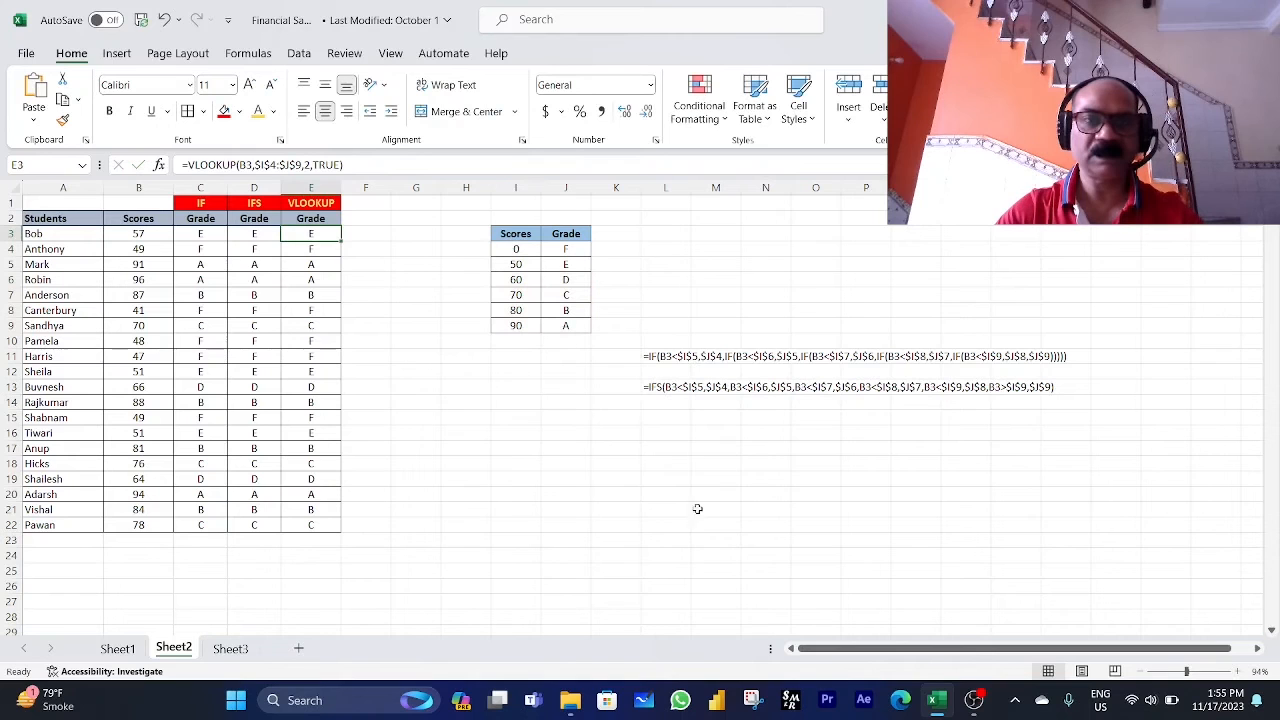
pyautogui.click(662, 413)
pyautogui.write("'")
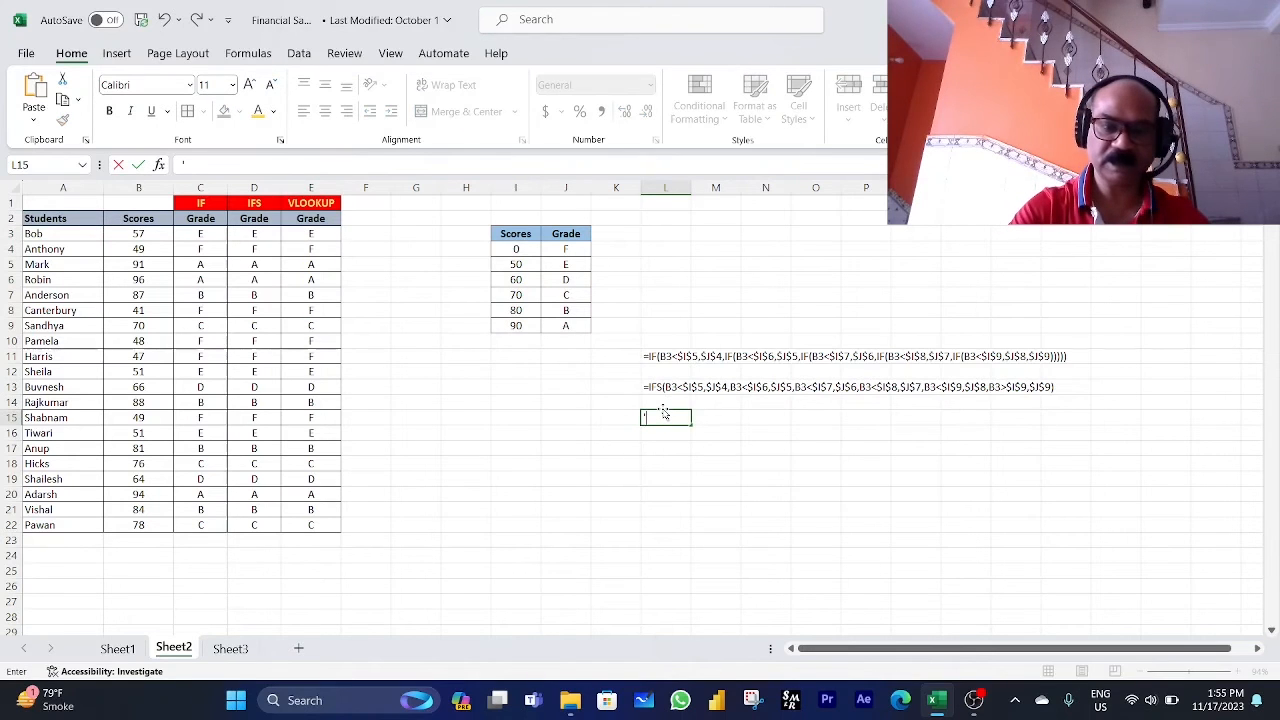
pyautogui.write('=VLOOKUP(B3,$I$4:$J$9,2,TRUE)')
pyautogui.press('Return')
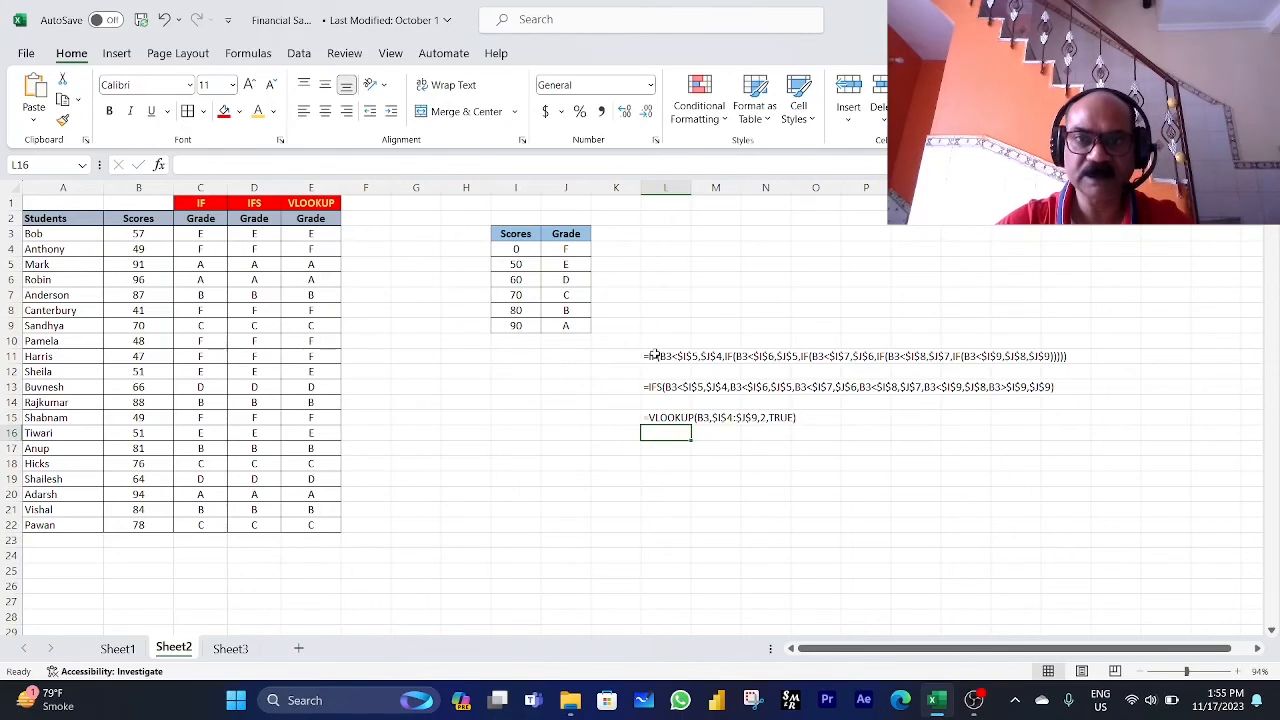
# - Review the IF and IFS grade columns alongside their formula texts in L11 and L13
pyautogui.click(213, 190)
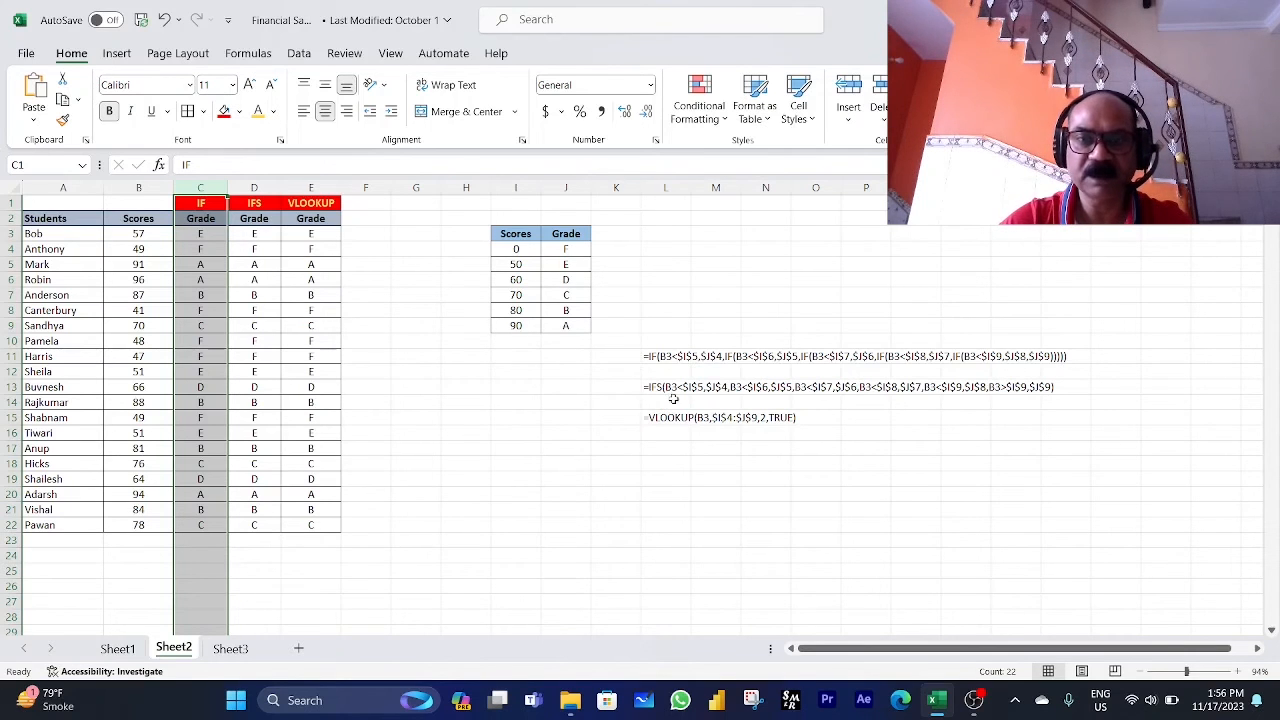
pyautogui.click(254, 188)
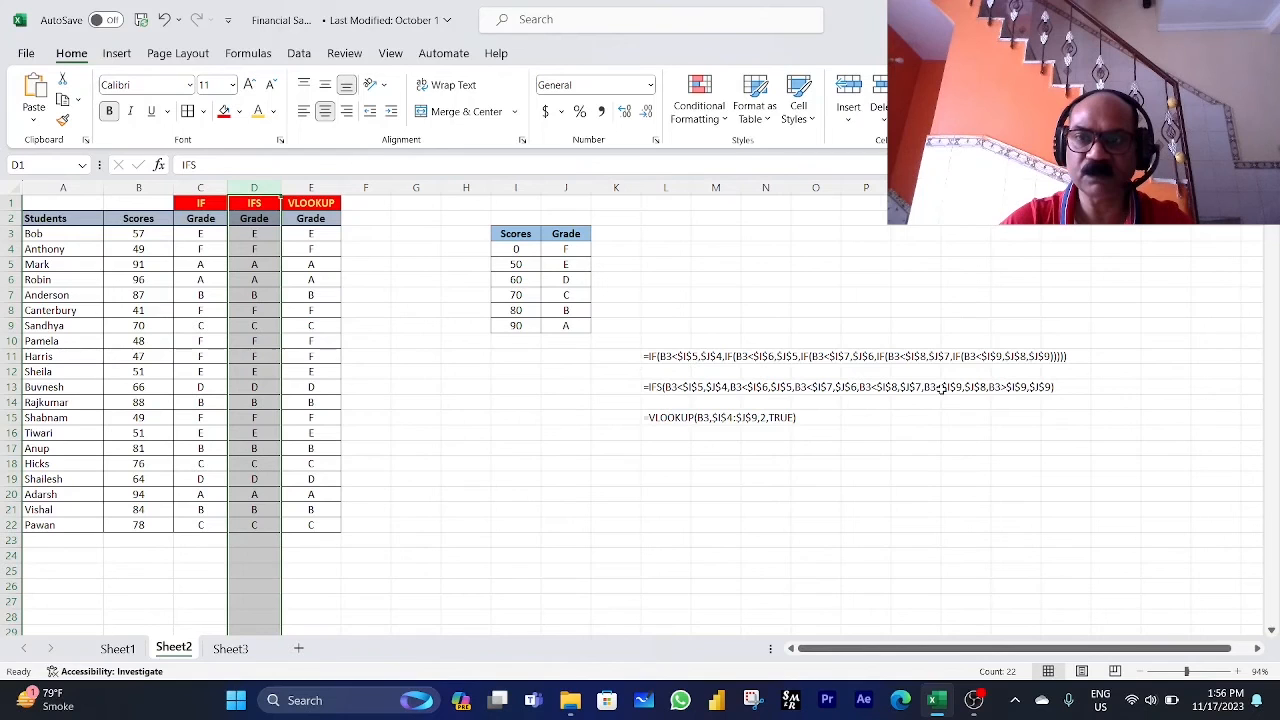
pyautogui.click(655, 388)
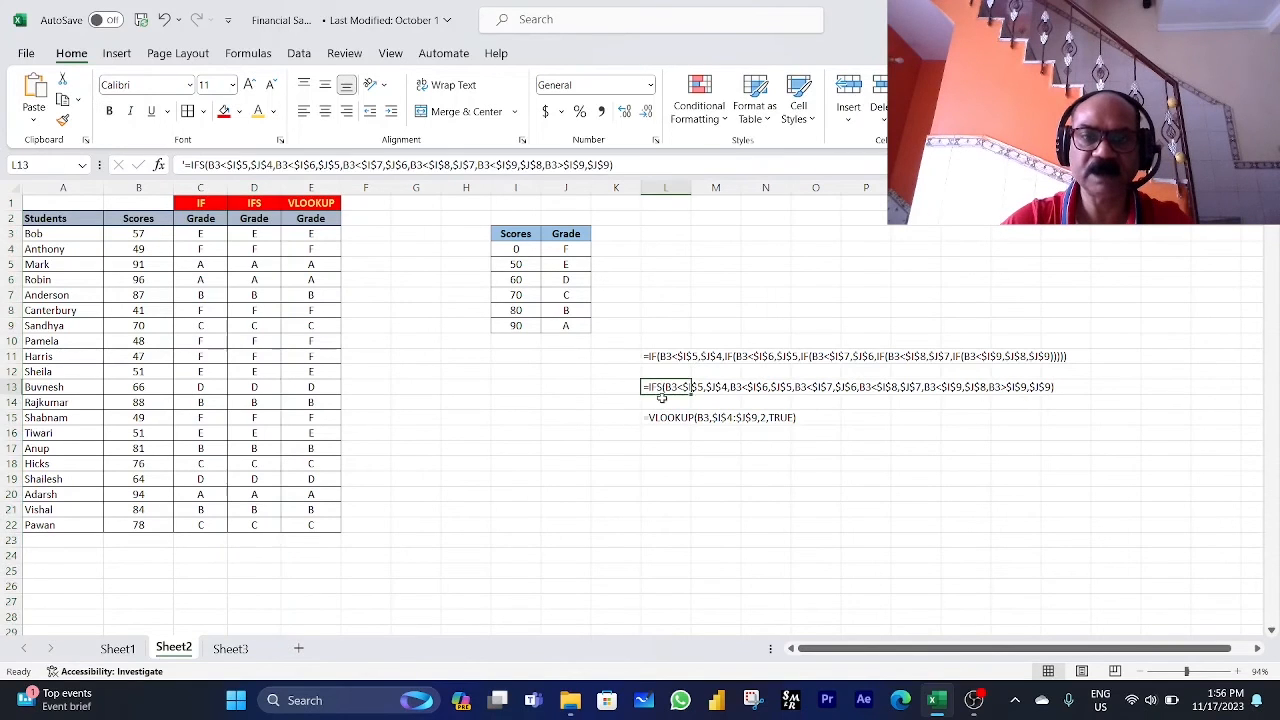
pyautogui.click(617, 385)
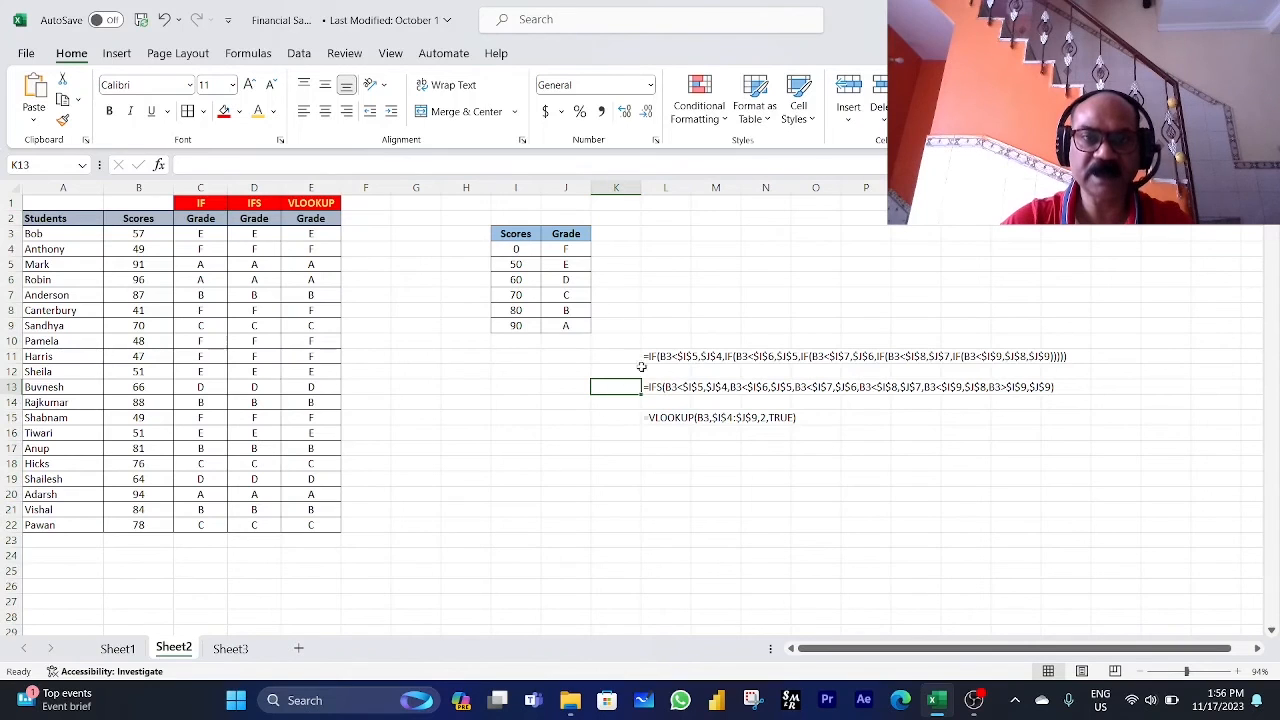
pyautogui.click(618, 357)
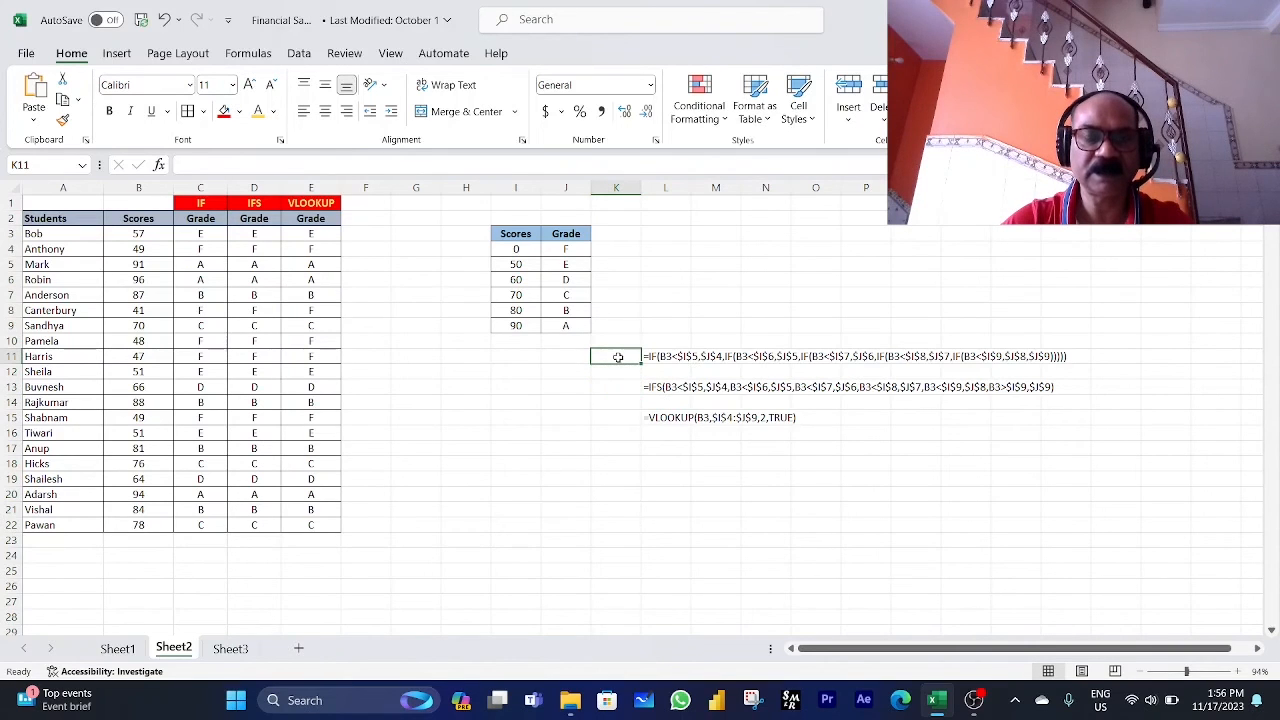
# - Examine how the VLOOKUP formula in L15 matches the student scores in column B against the score thresholds in I4:I9
pyautogui.click(616, 420)
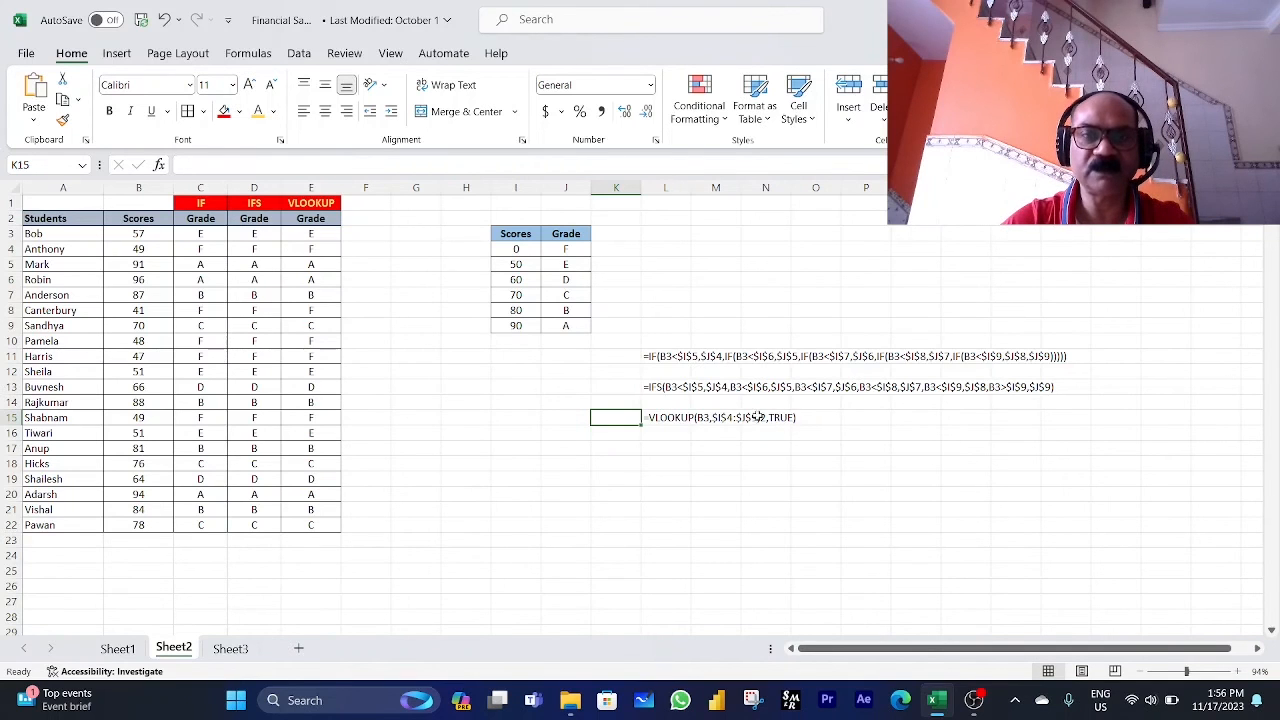
pyautogui.moveTo(513, 249); pyautogui.dragTo(514, 325)
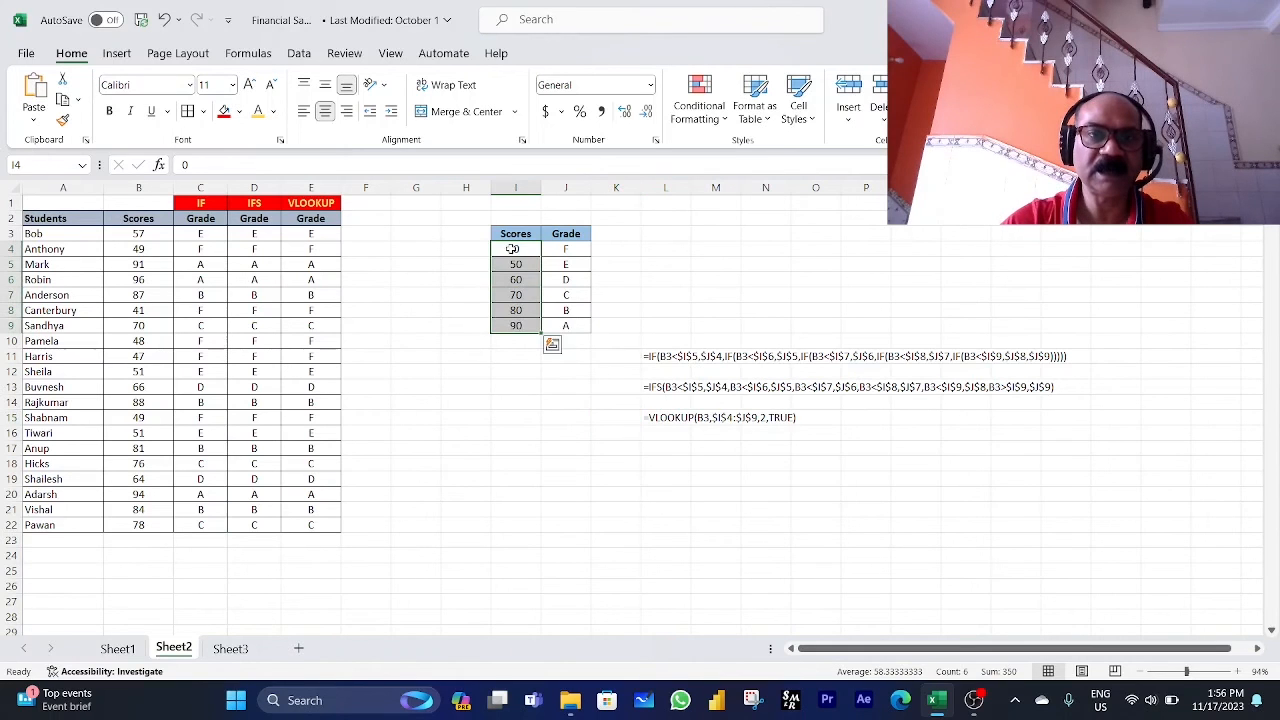
pyautogui.moveTo(150, 234); pyautogui.dragTo(137, 523)
pyautogui.click(131, 402)
pyautogui.moveTo(513, 250); pyautogui.dragTo(521, 324)
pyautogui.click(124, 233)
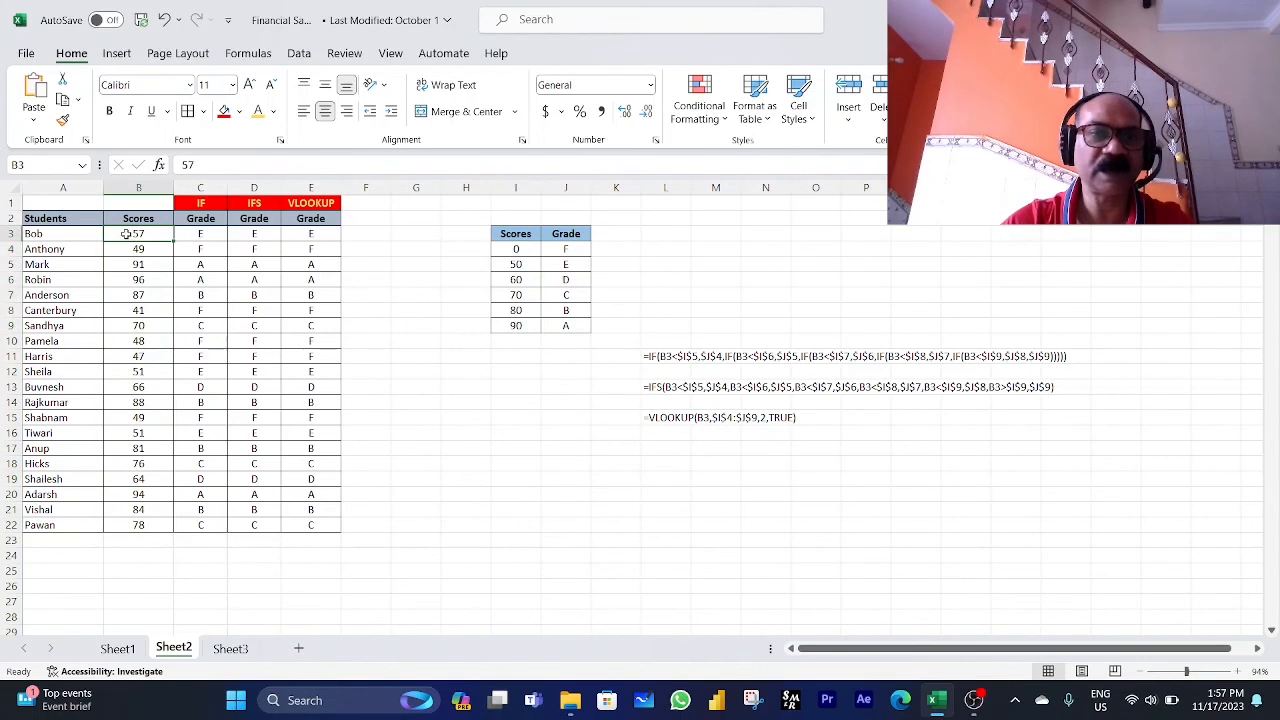
pyautogui.click(784, 418)
pyautogui.click(650, 497)
pyautogui.moveTo(128, 236); pyautogui.dragTo(137, 510)
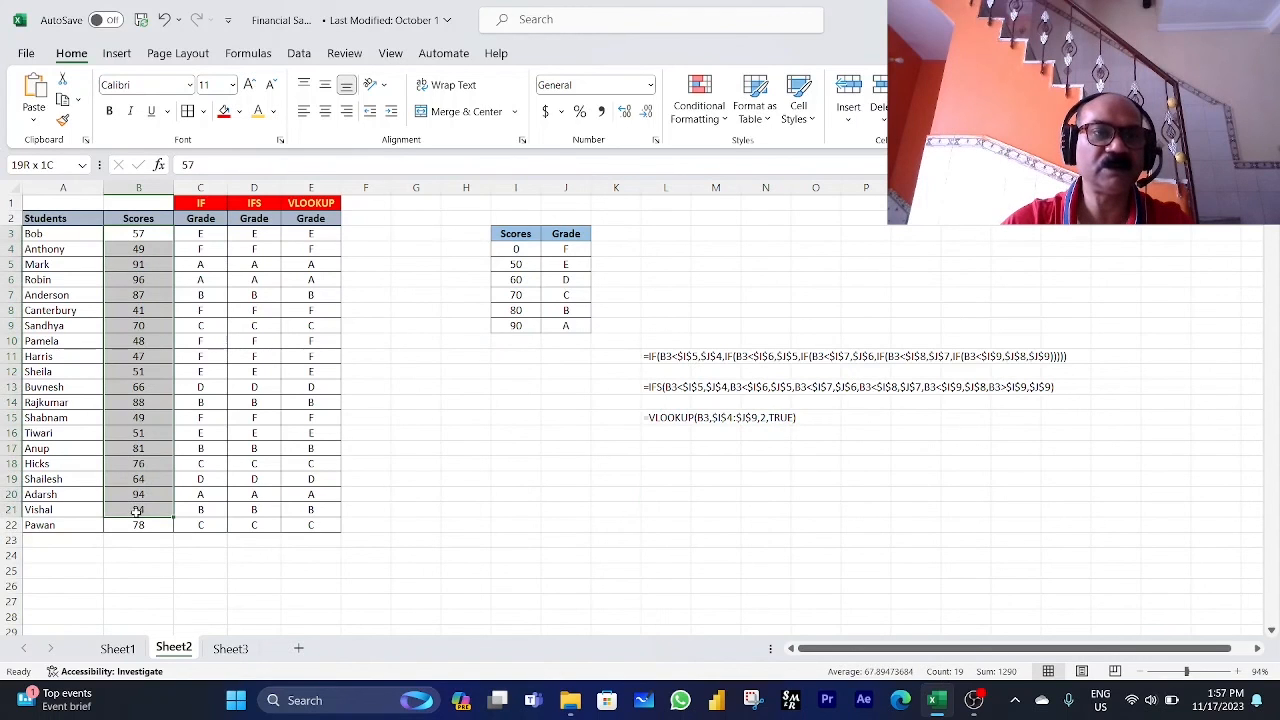
# - Trace the score in B9 through the 70 threshold to its grade in J7, and relate the VLOOKUP text to the scores in B3:B22
pyautogui.click(505, 292)
pyautogui.click(140, 326)
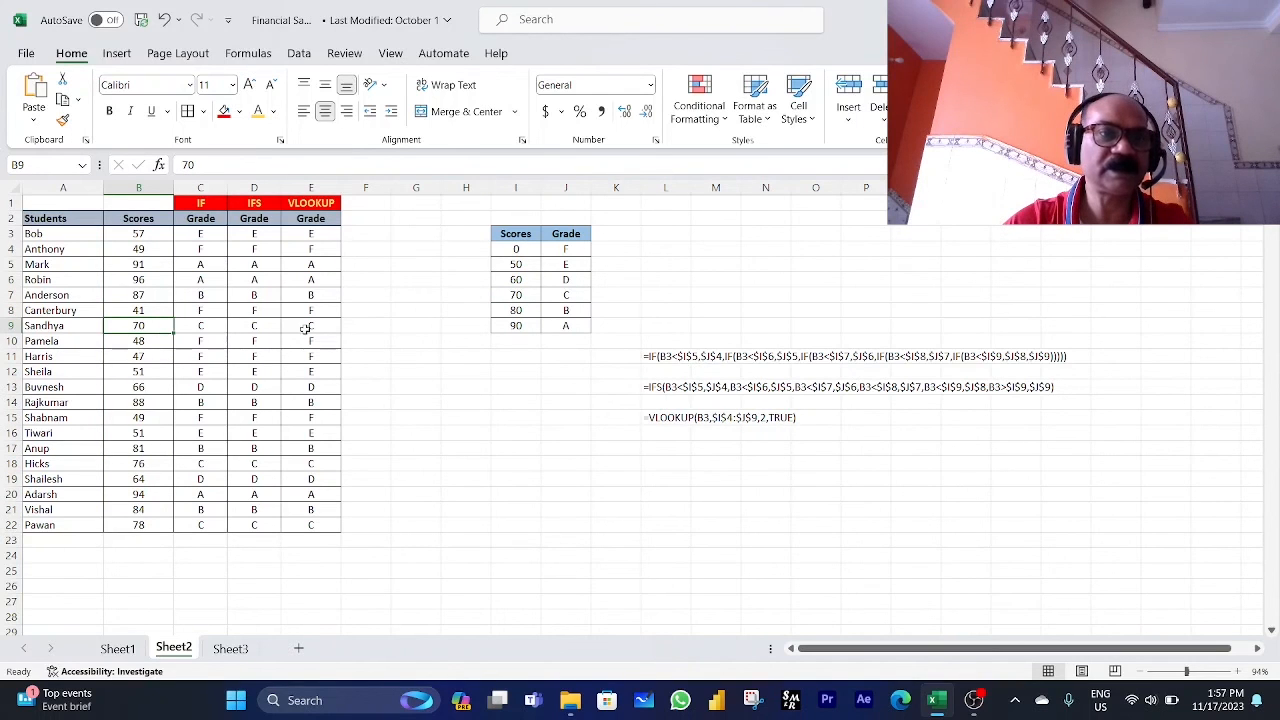
pyautogui.click(556, 291)
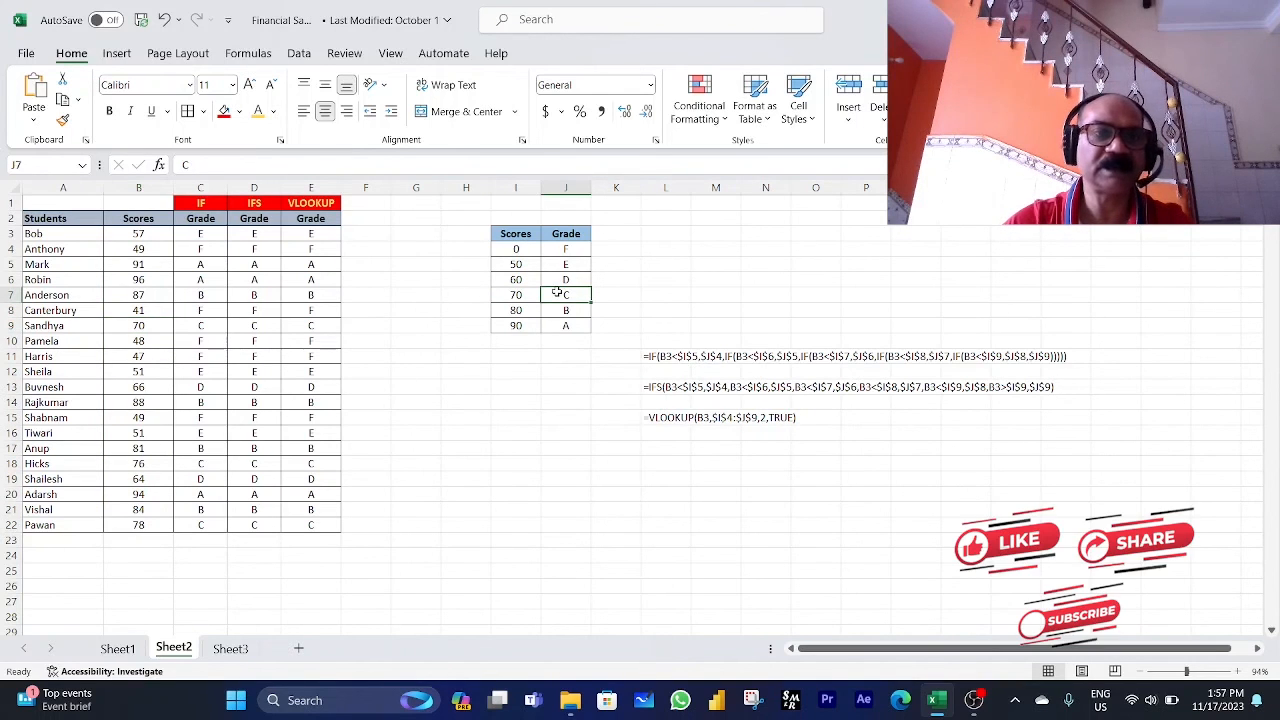
pyautogui.click(674, 416)
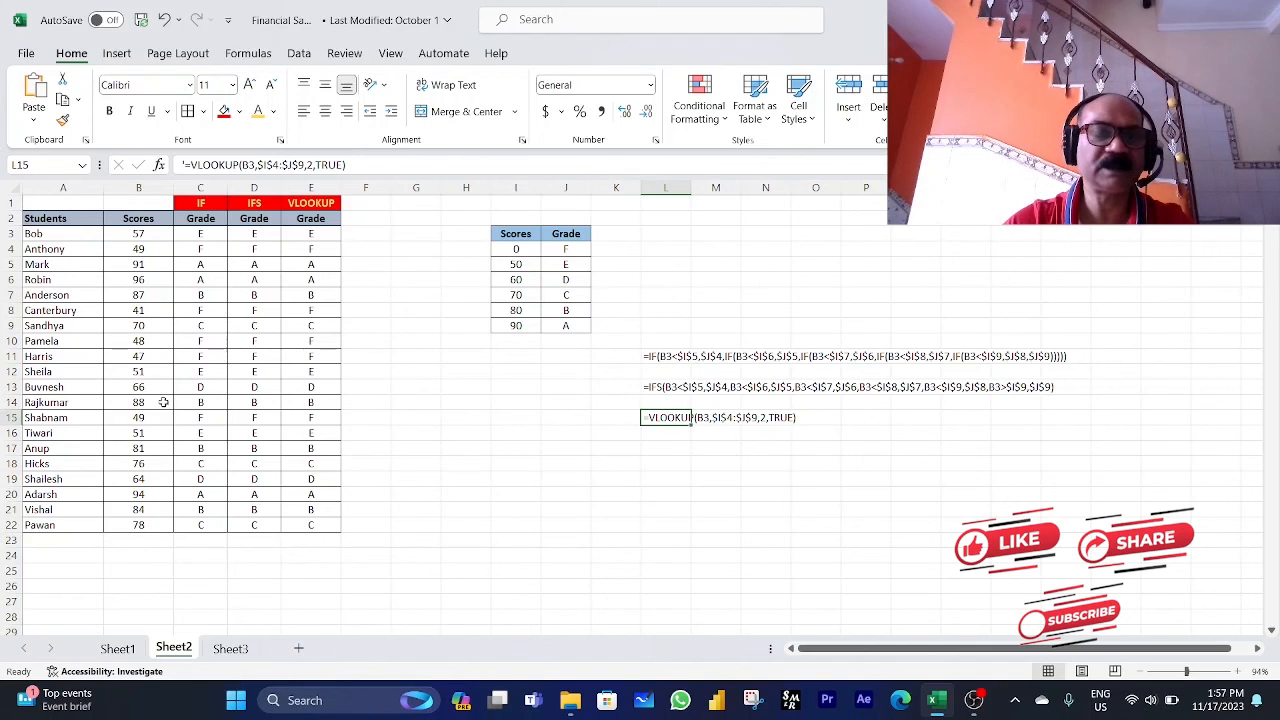
pyautogui.moveTo(656, 416); pyautogui.dragTo(776, 412)
pyautogui.moveTo(130, 238); pyautogui.dragTo(130, 528)
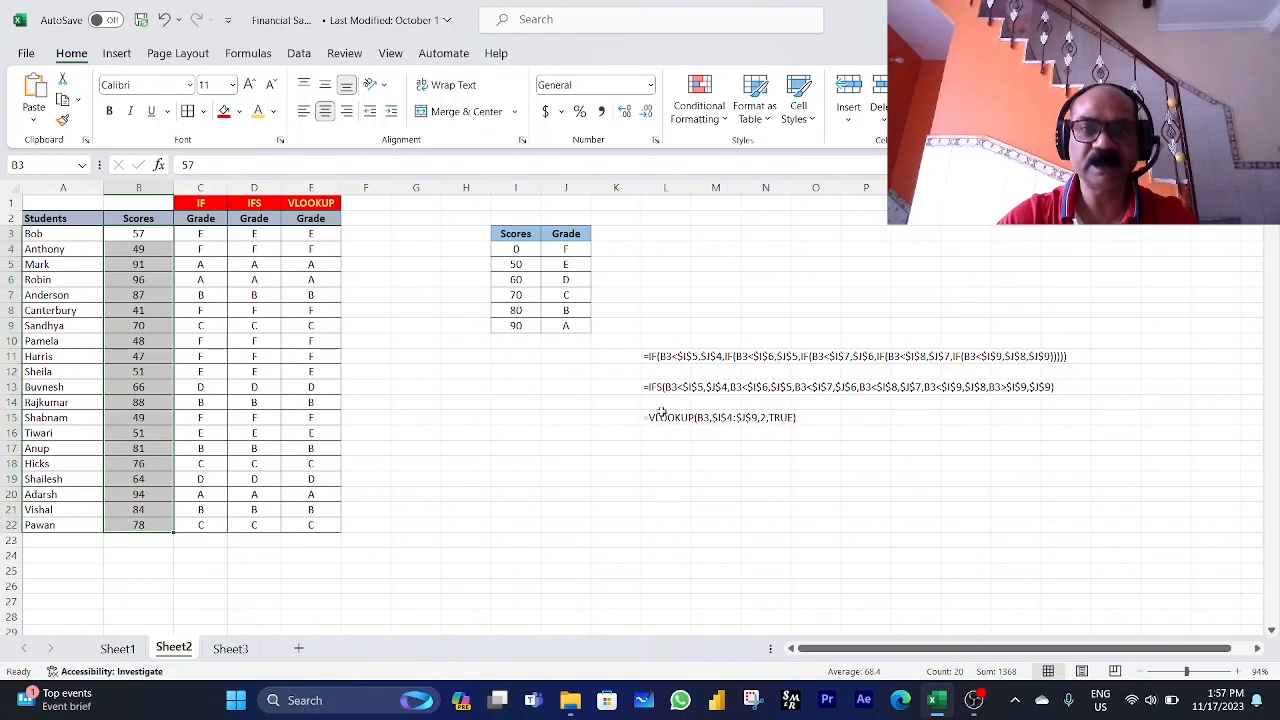
# - Compare the length and complexity of the IF and IFS formula texts in L11 and L13 with the VLOOKUP text in L15
pyautogui.click(802, 460)
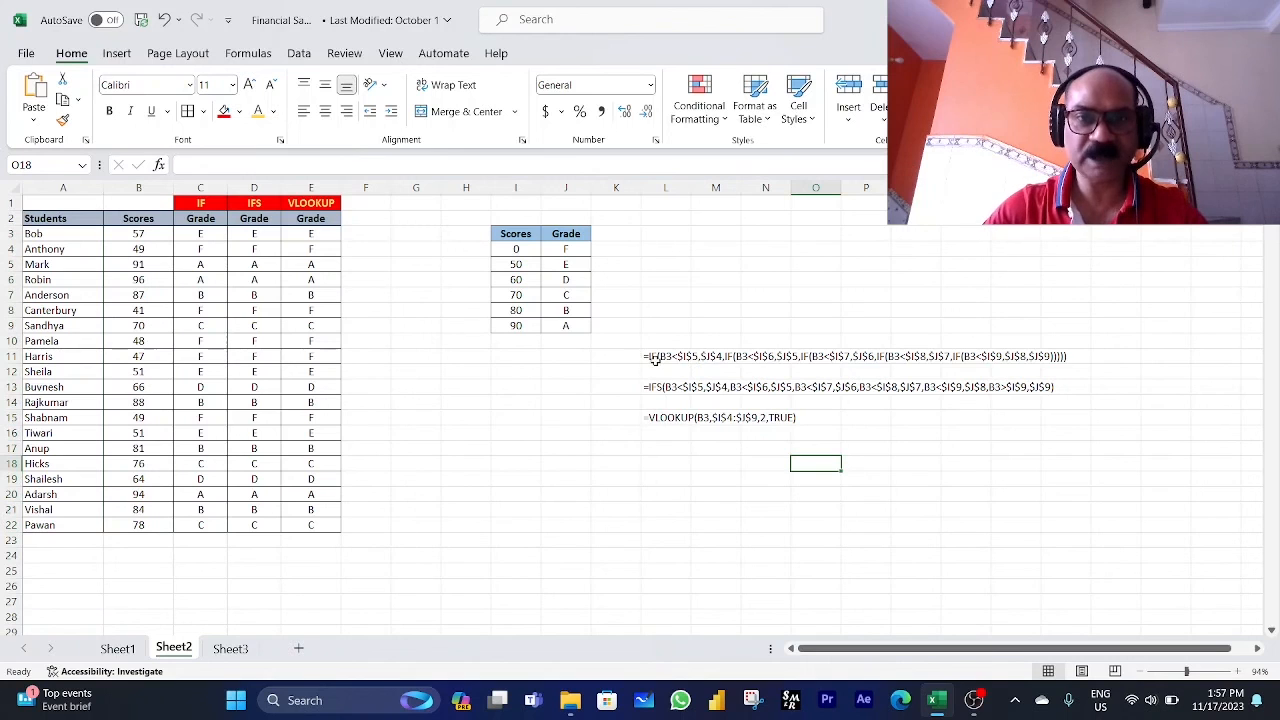
pyautogui.moveTo(652, 357); pyautogui.dragTo(1057, 383)
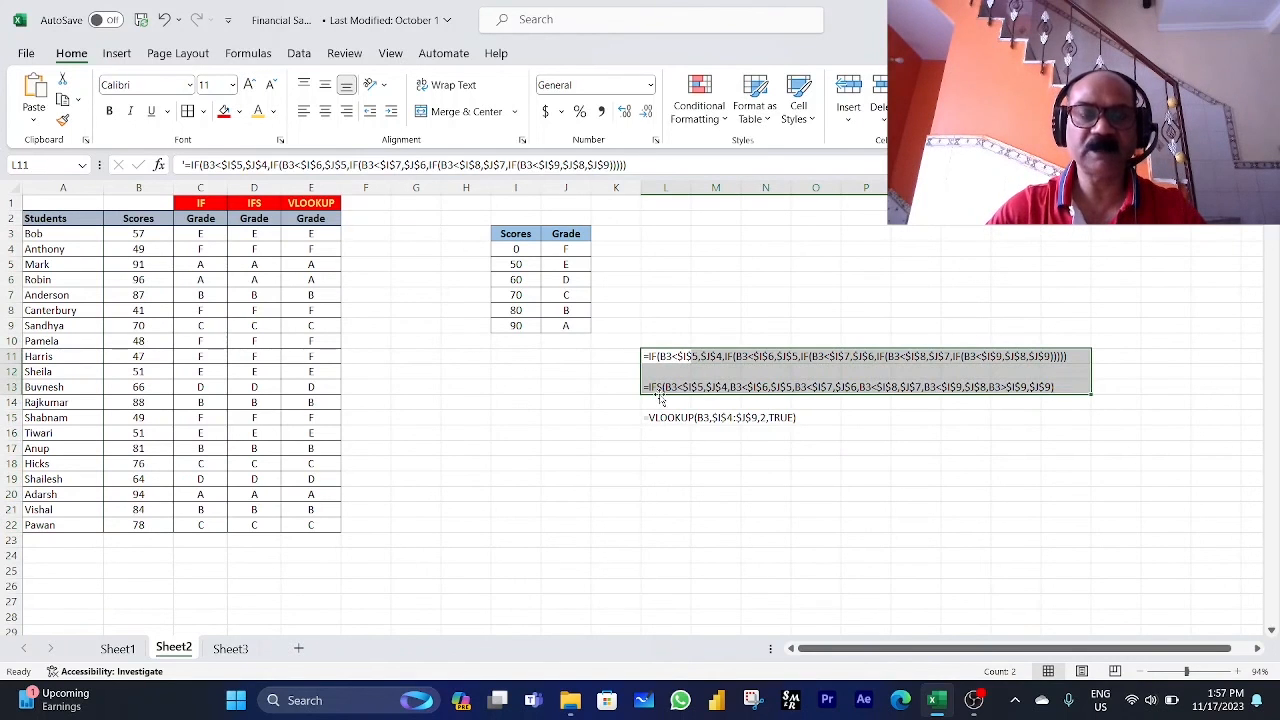
pyautogui.click(600, 391)
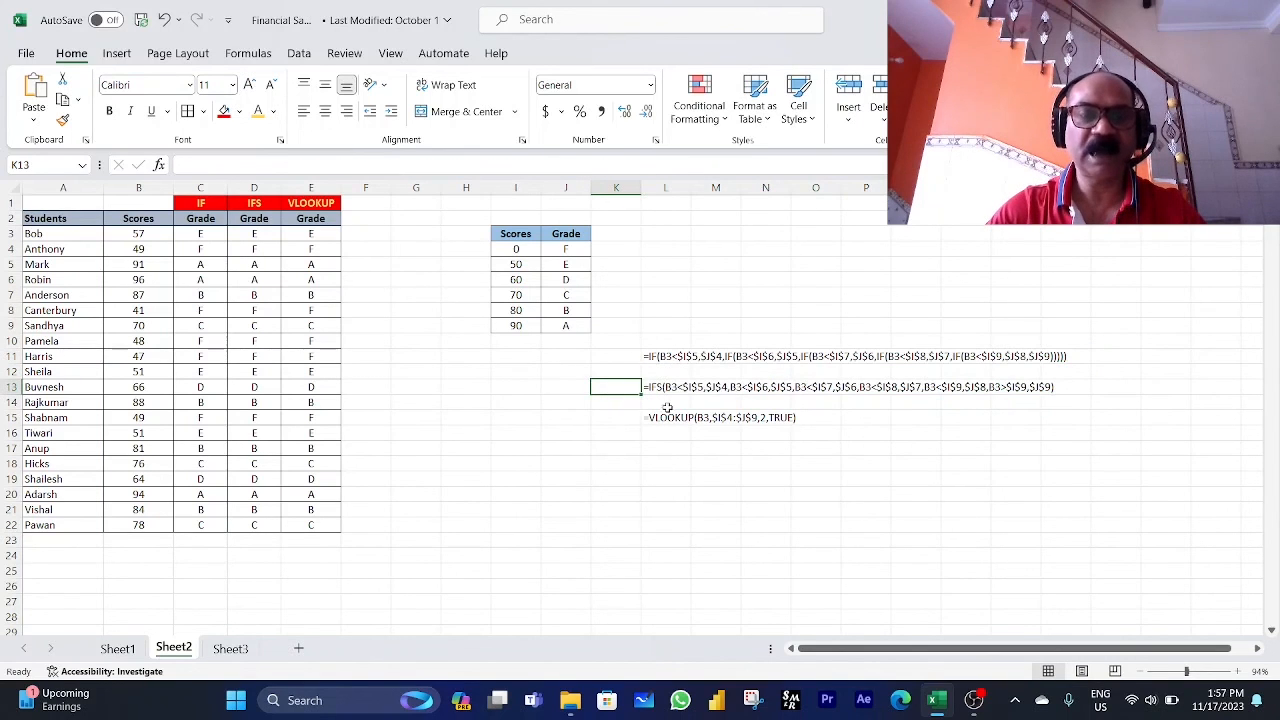
pyautogui.moveTo(643, 419); pyautogui.dragTo(797, 426)
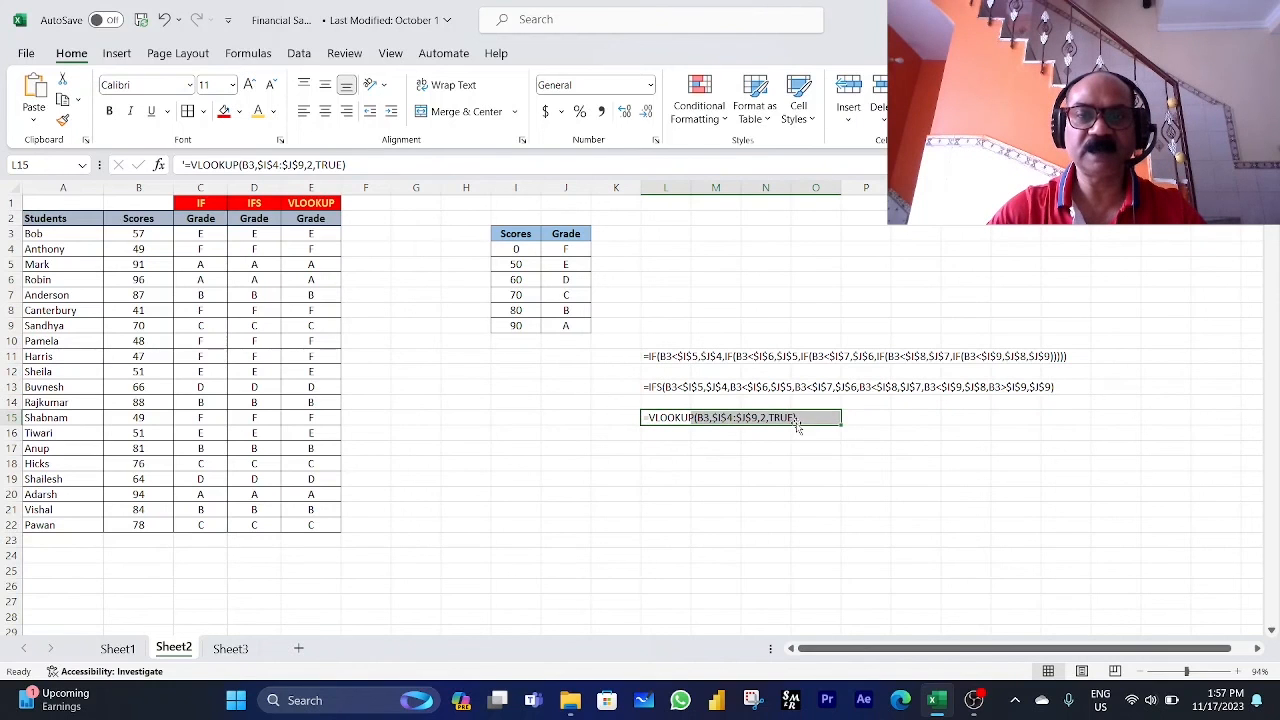
pyautogui.click(655, 463)
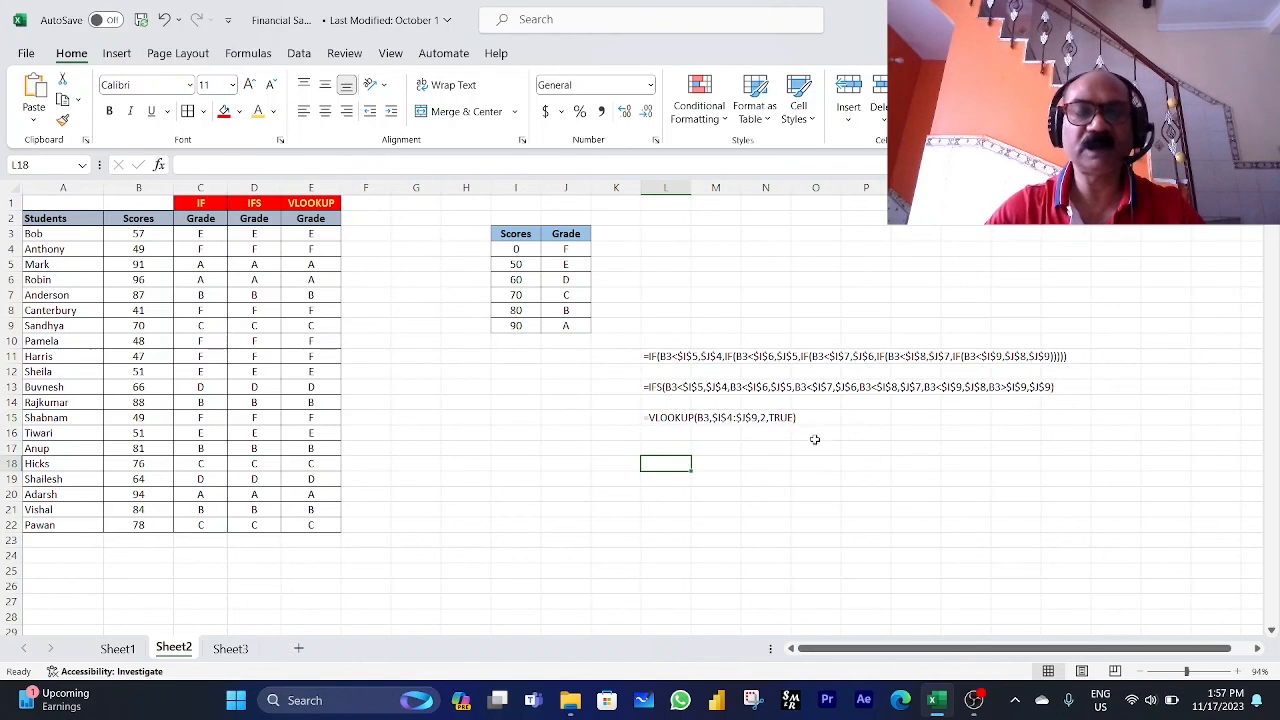
pyautogui.click(663, 437)
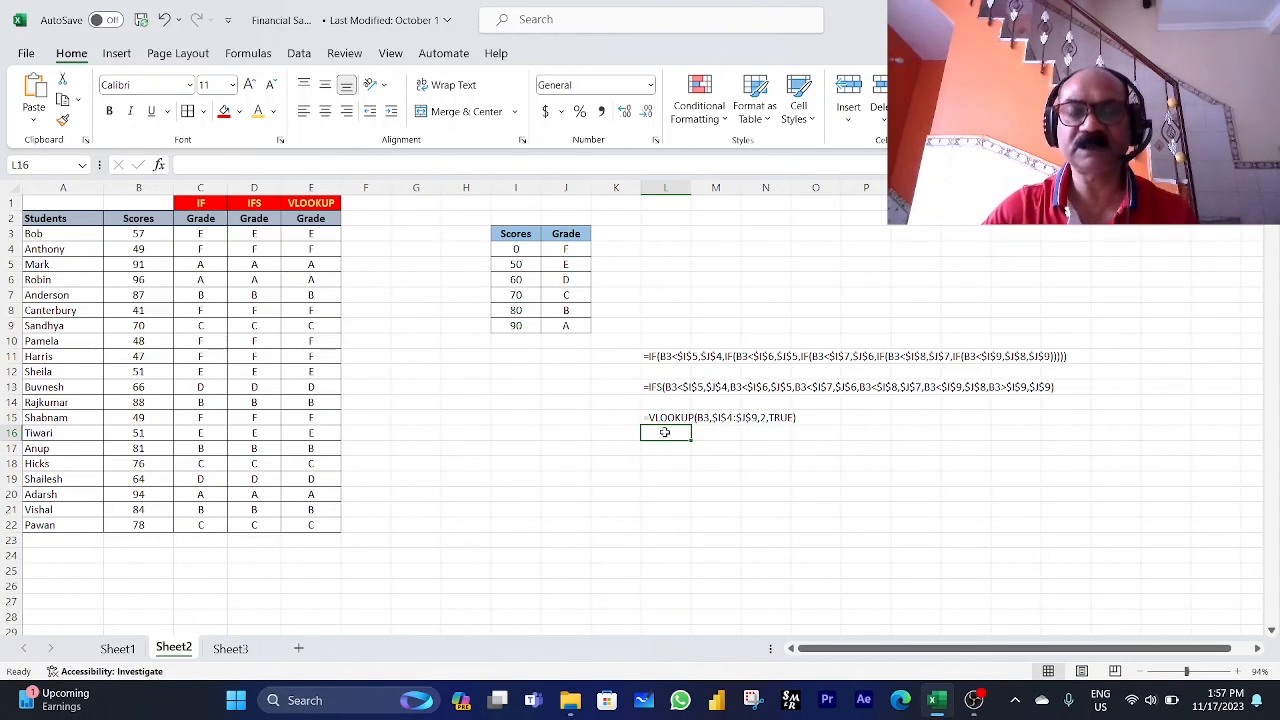
pyautogui.moveTo(651, 417); pyautogui.dragTo(800, 418)
pyautogui.click(686, 477)
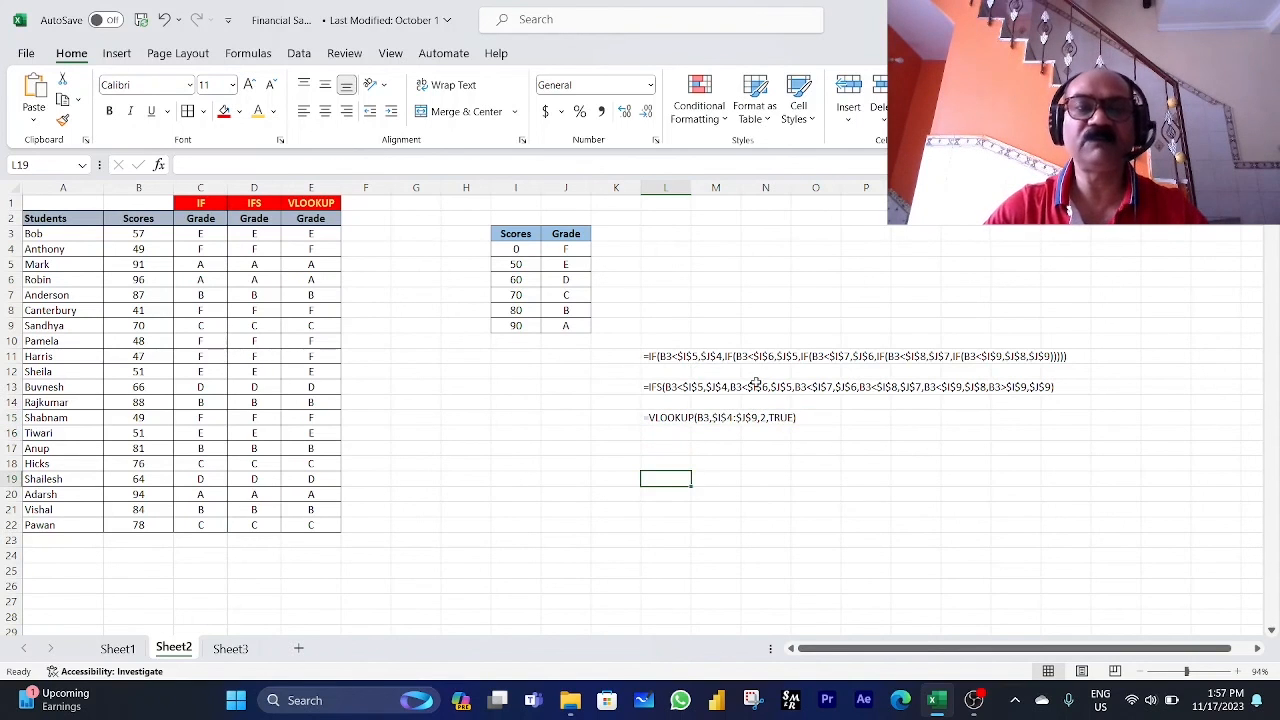